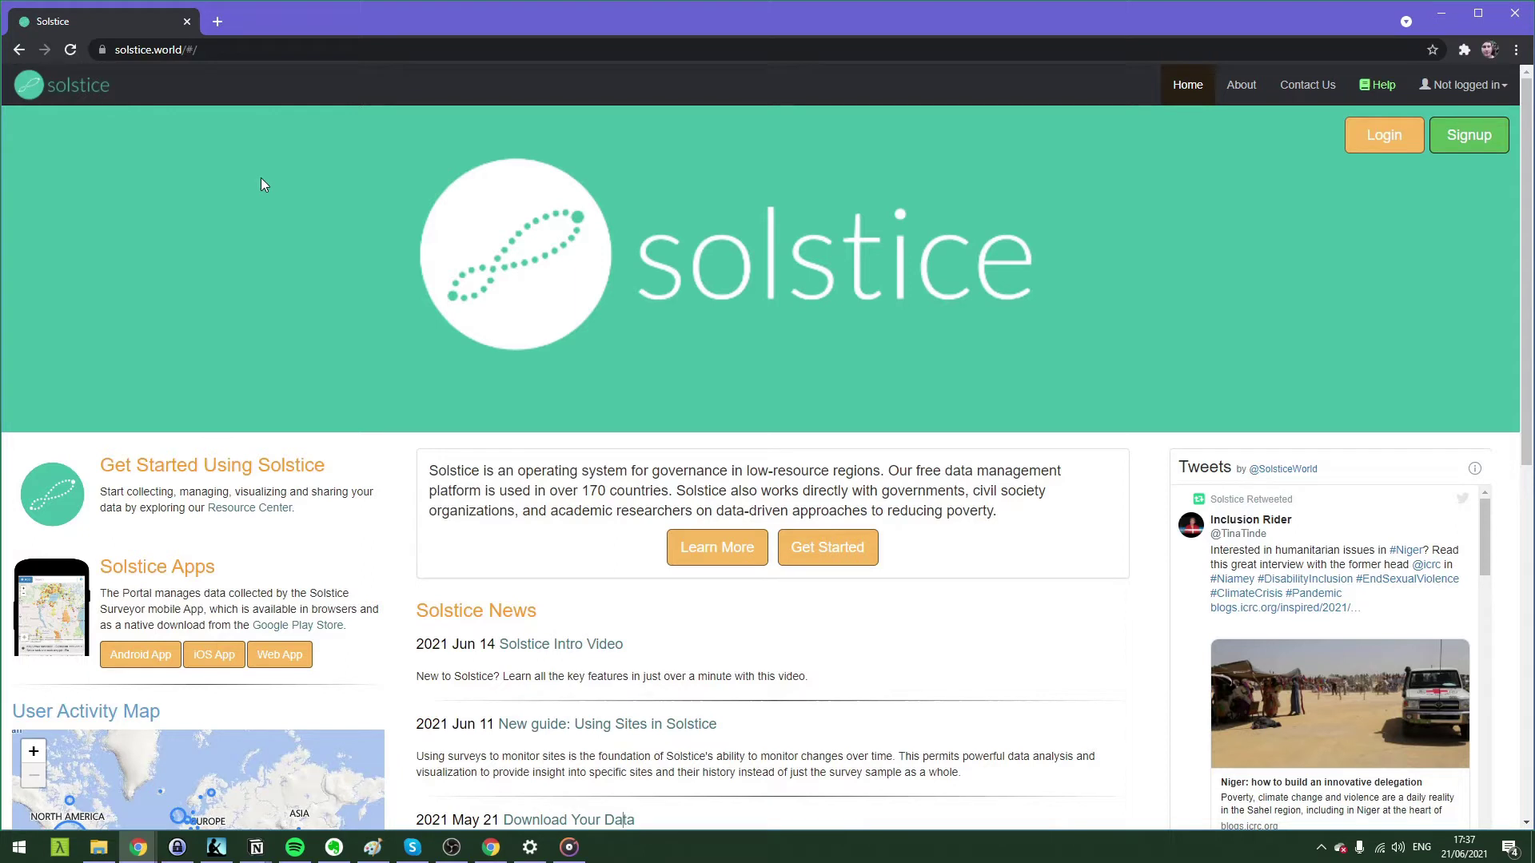
Load solstice.world in the browser and open the Signup form.
left_click(206, 51)
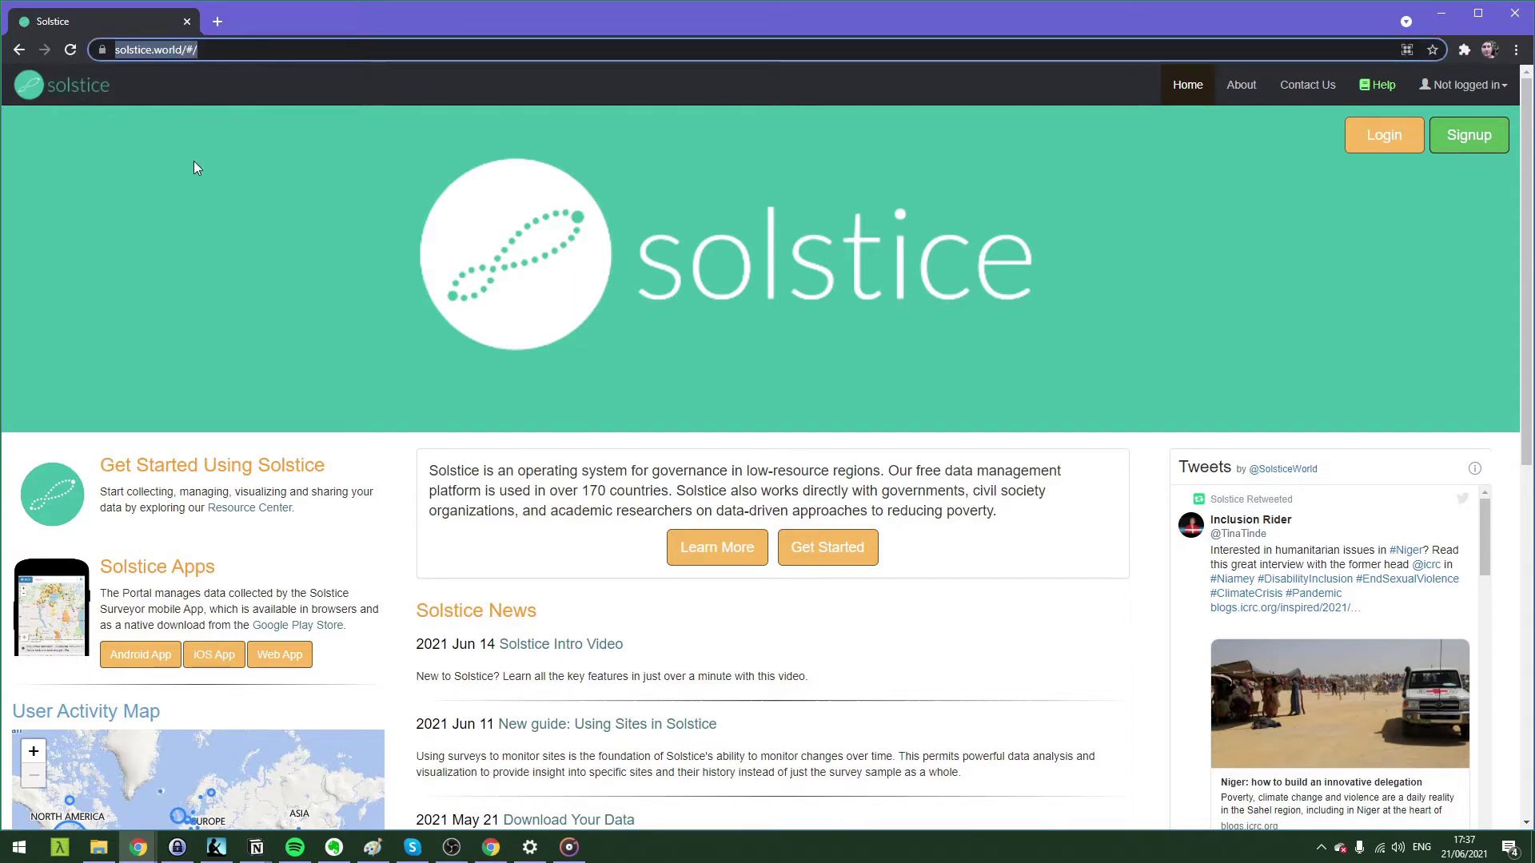
left_click(204, 50)
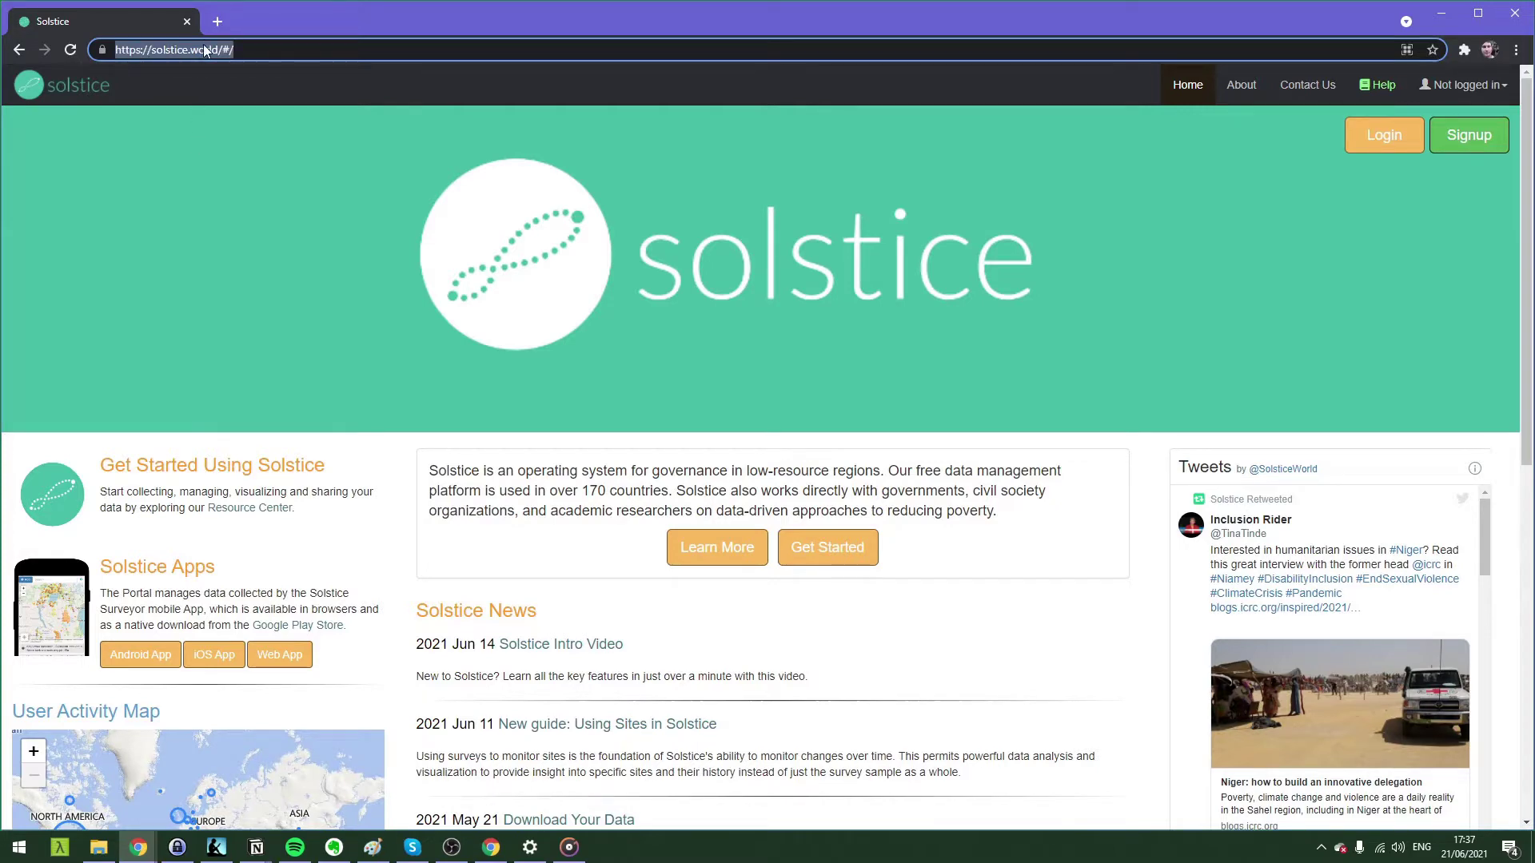
type("solstice.world")
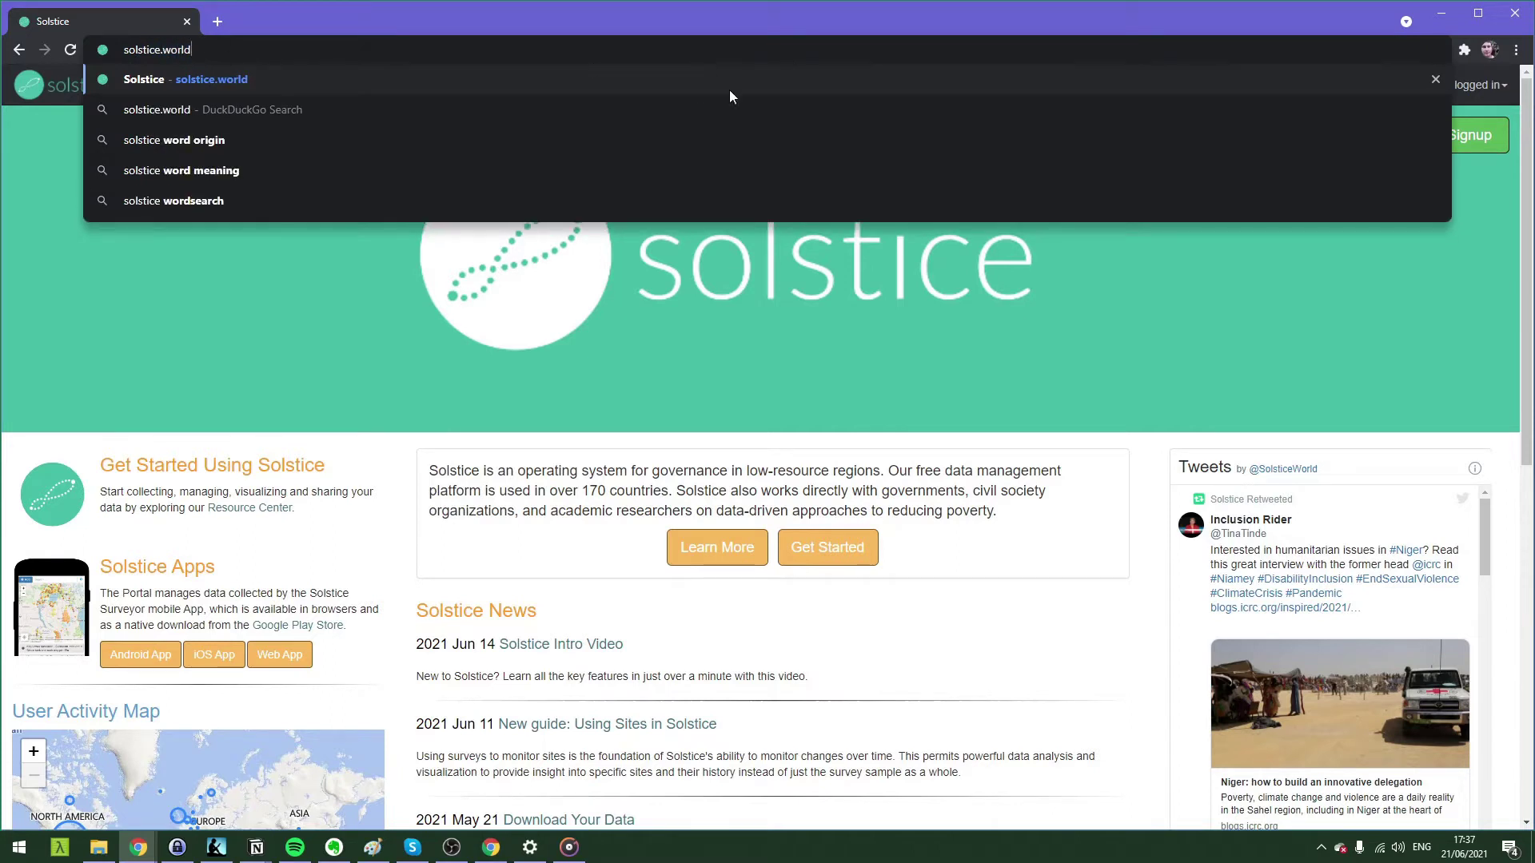
key("Return")
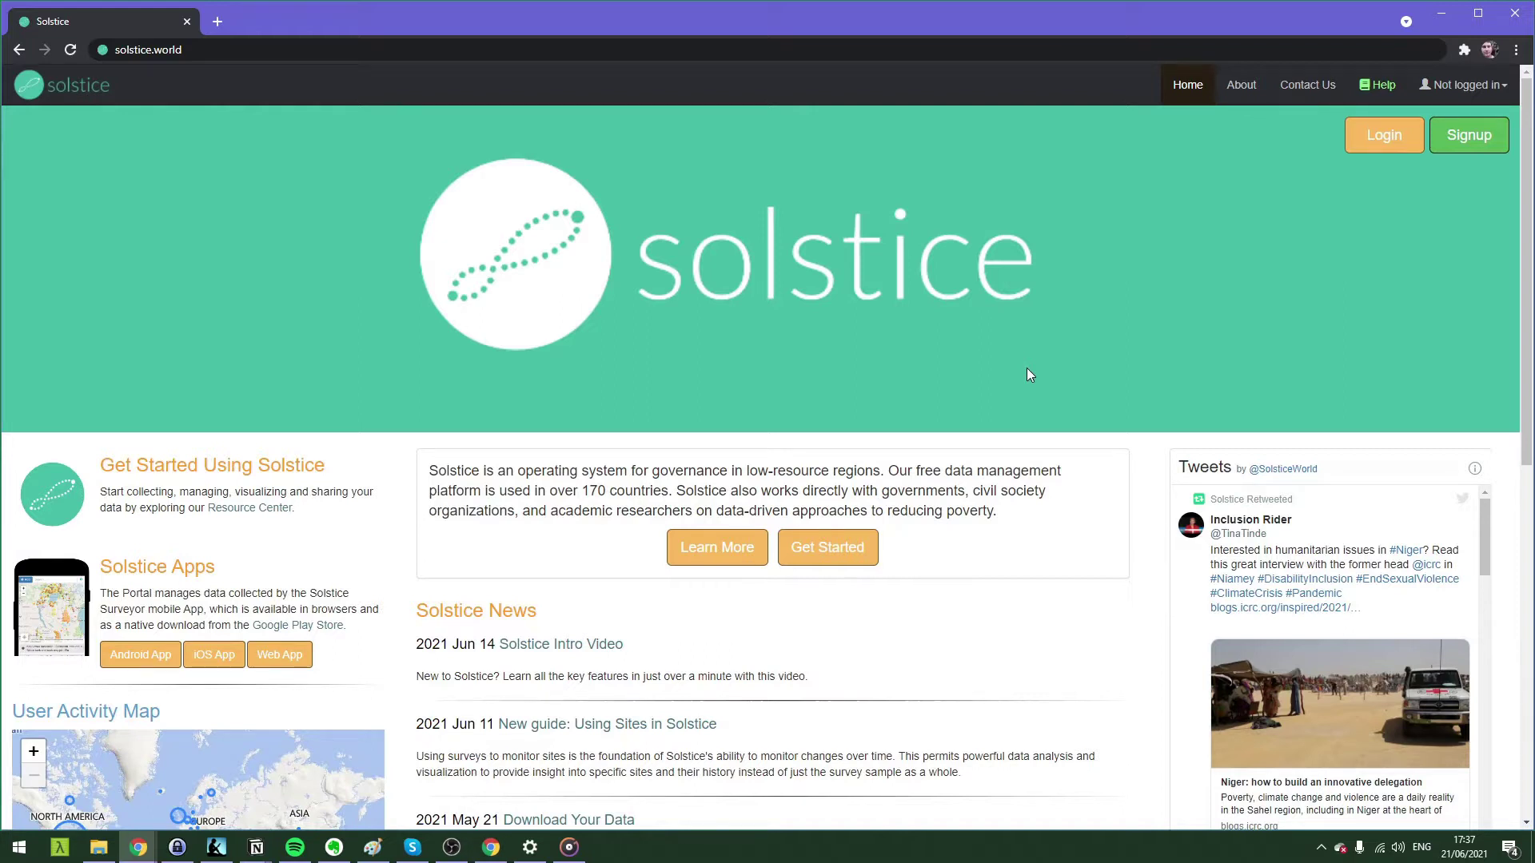
left_click(1476, 138)
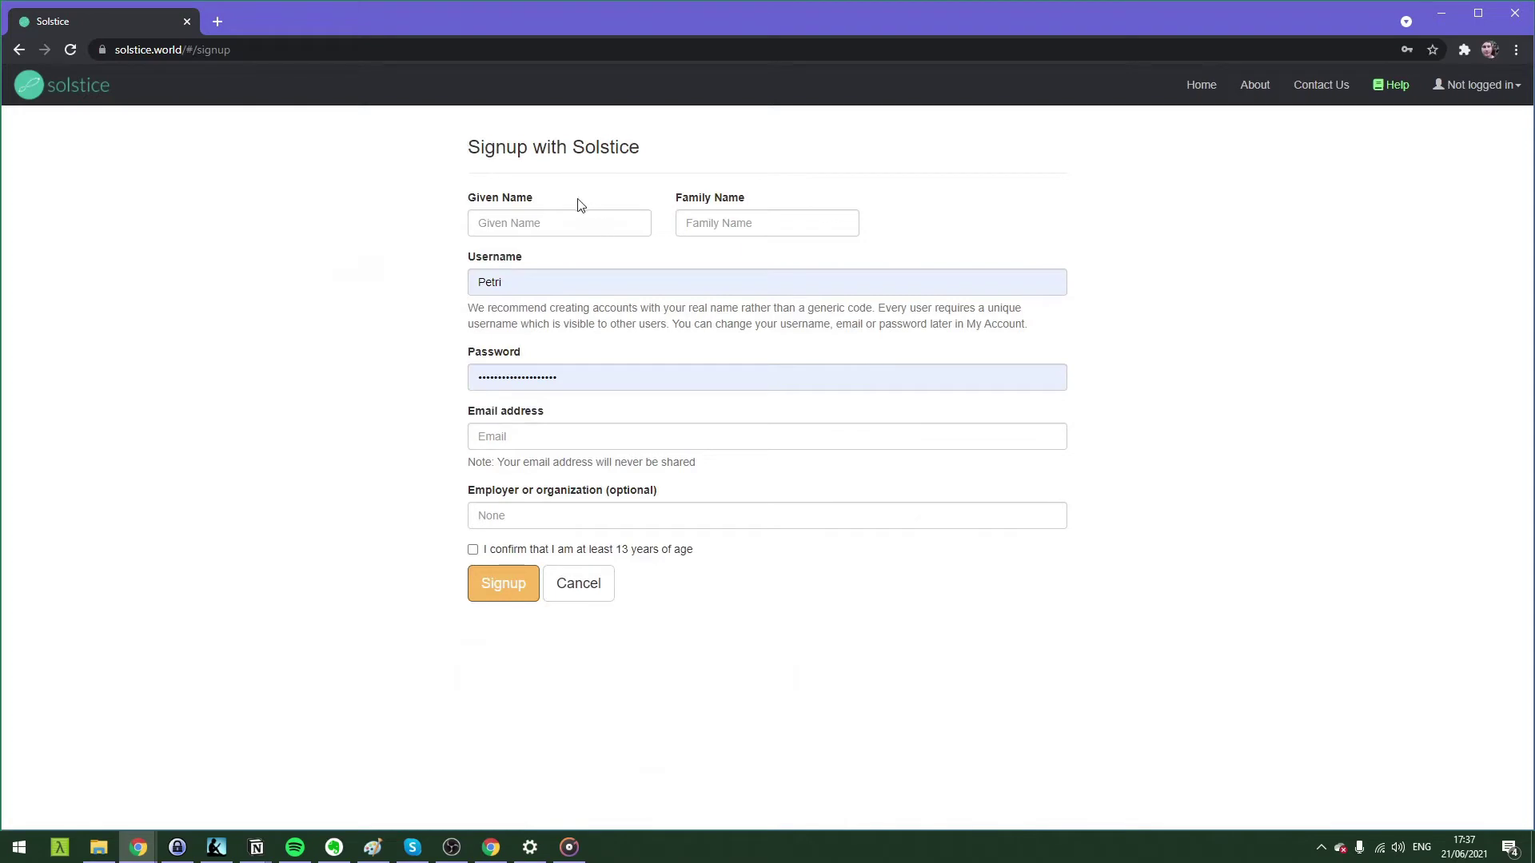
Fill in the given name, family name, username, password and email for the new account.
left_click(567, 217)
type("t")
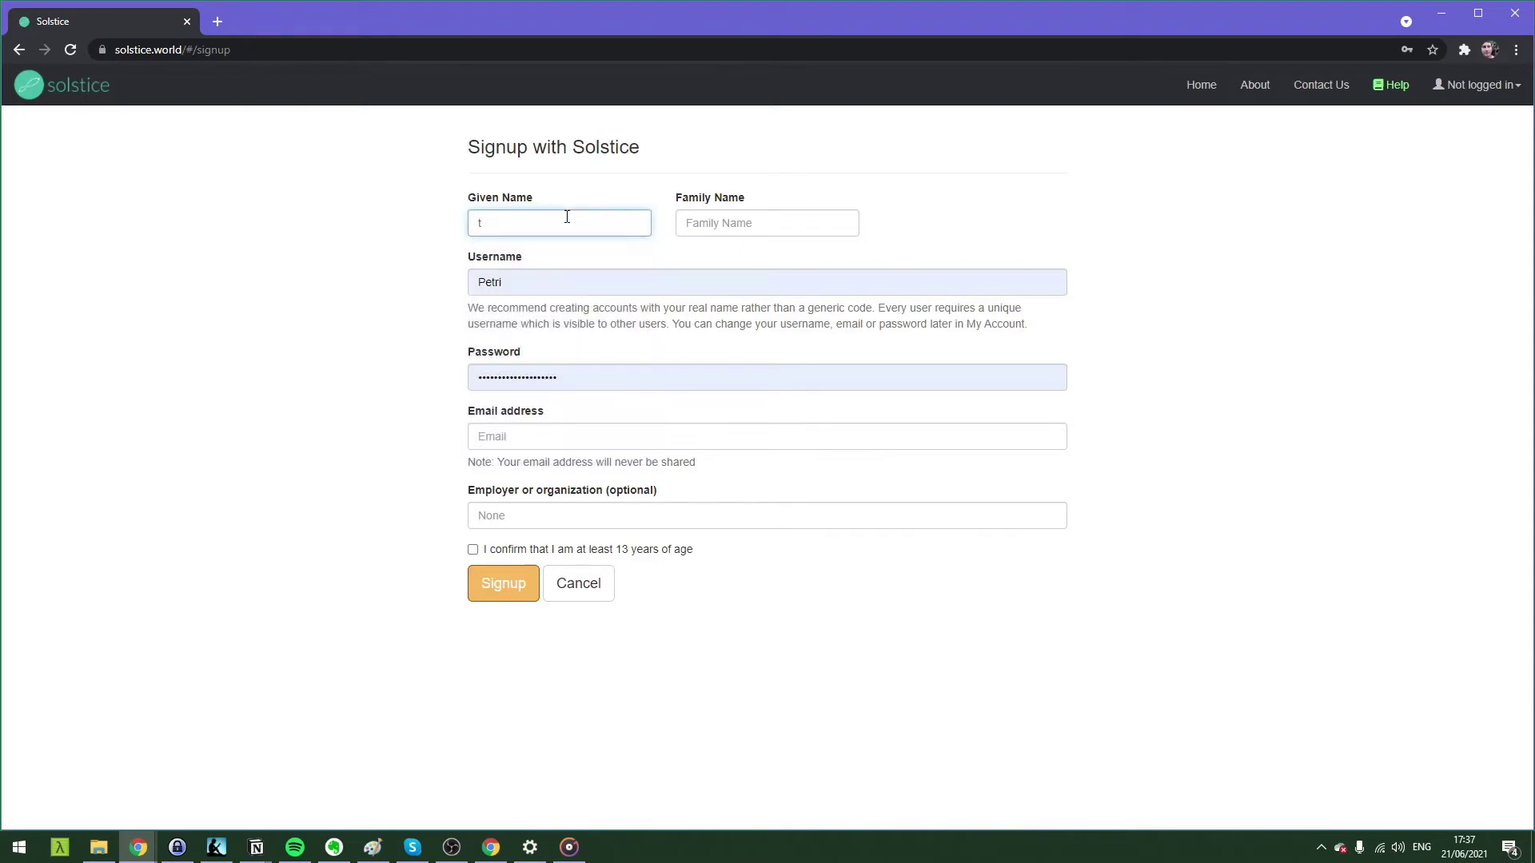
key("BackSpace")
type("Solstice")
key("Tab")
type("Intro")
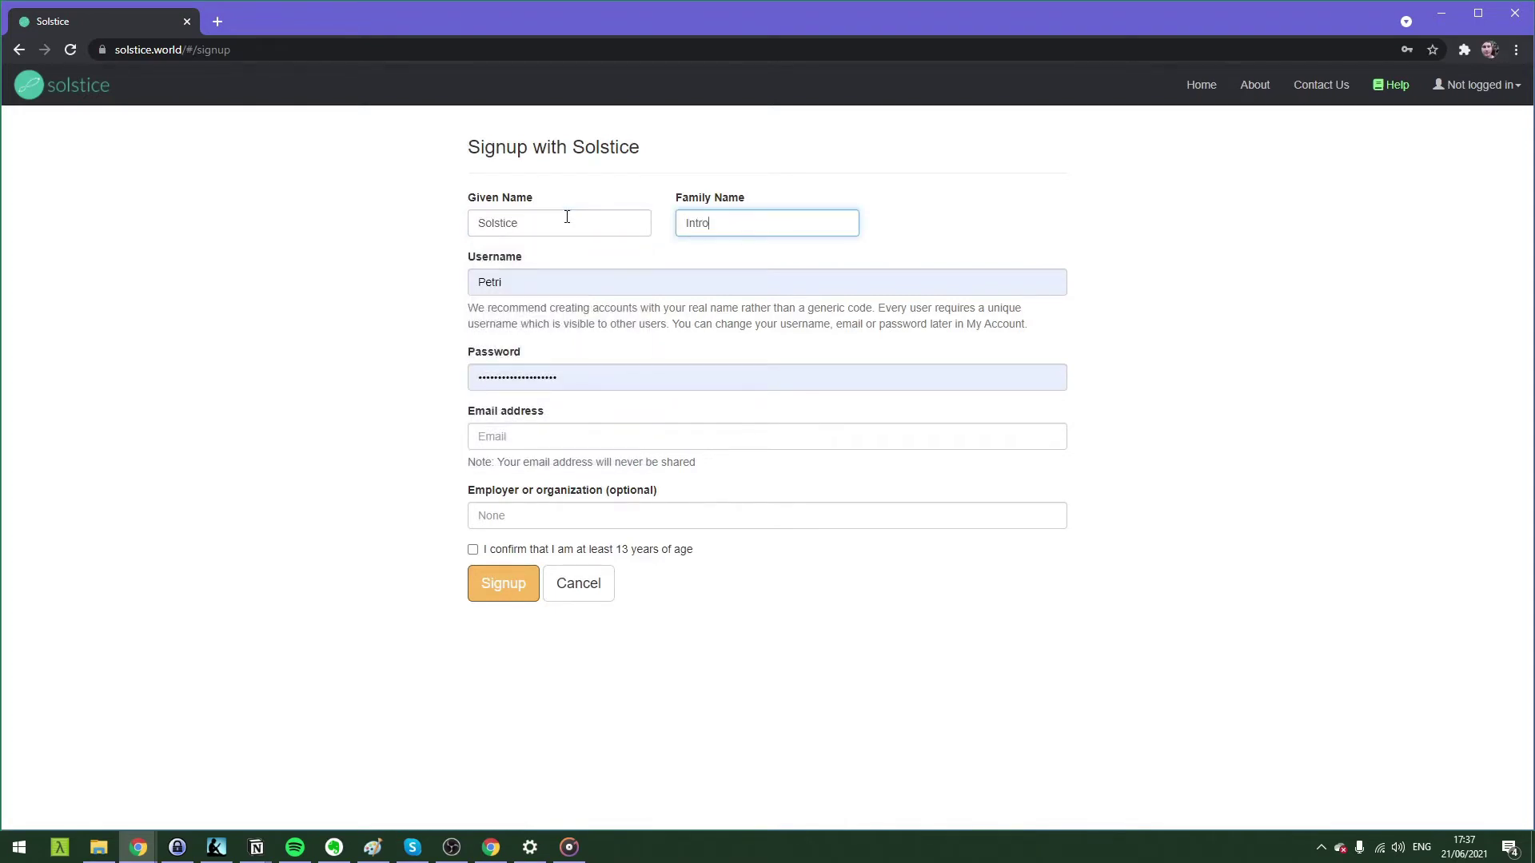
key("Tab")
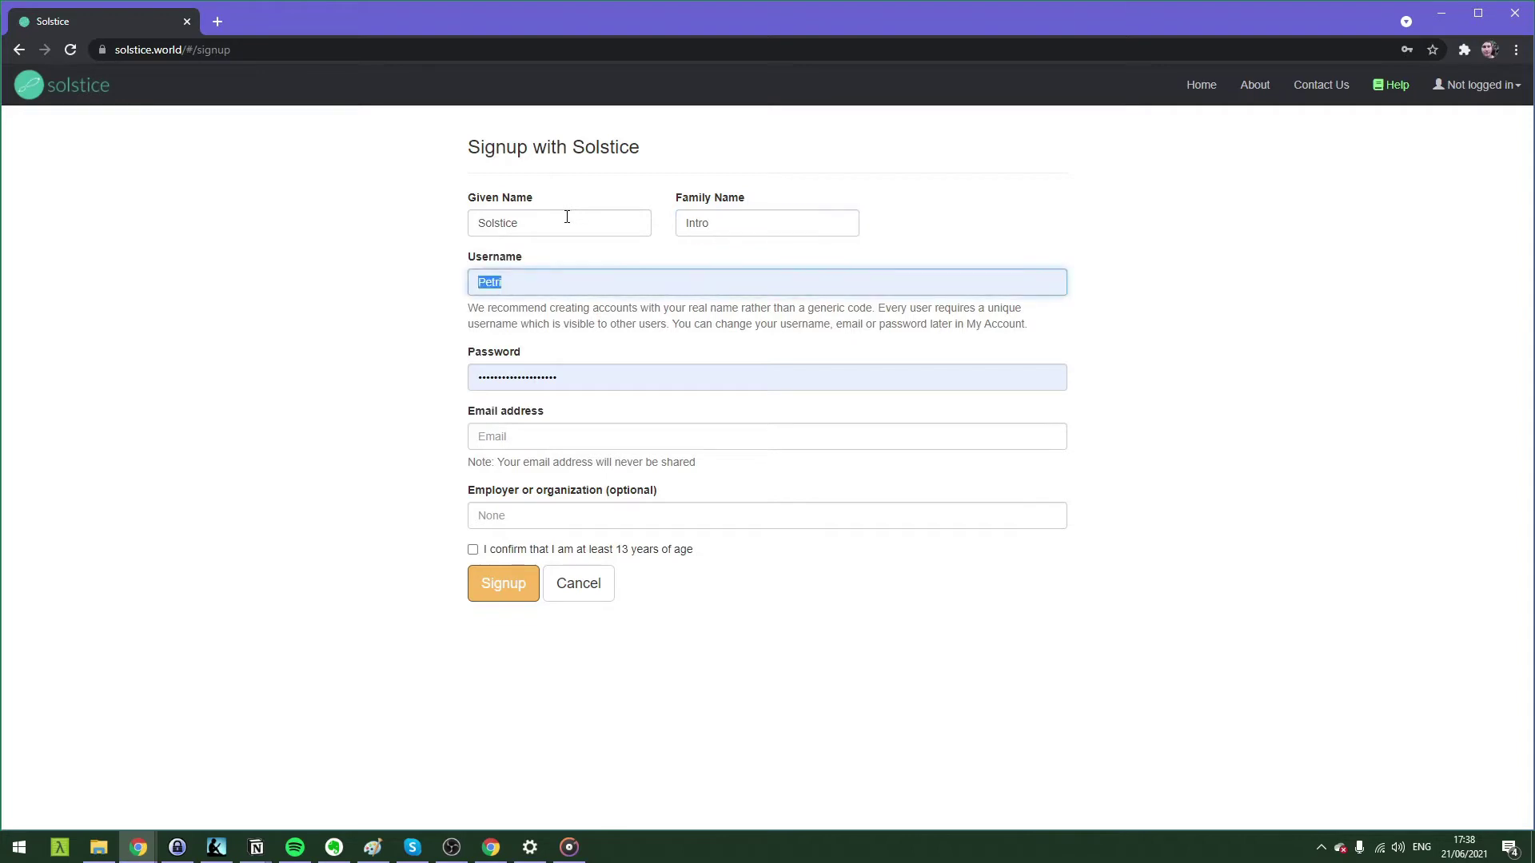
type("Solstice_Intro")
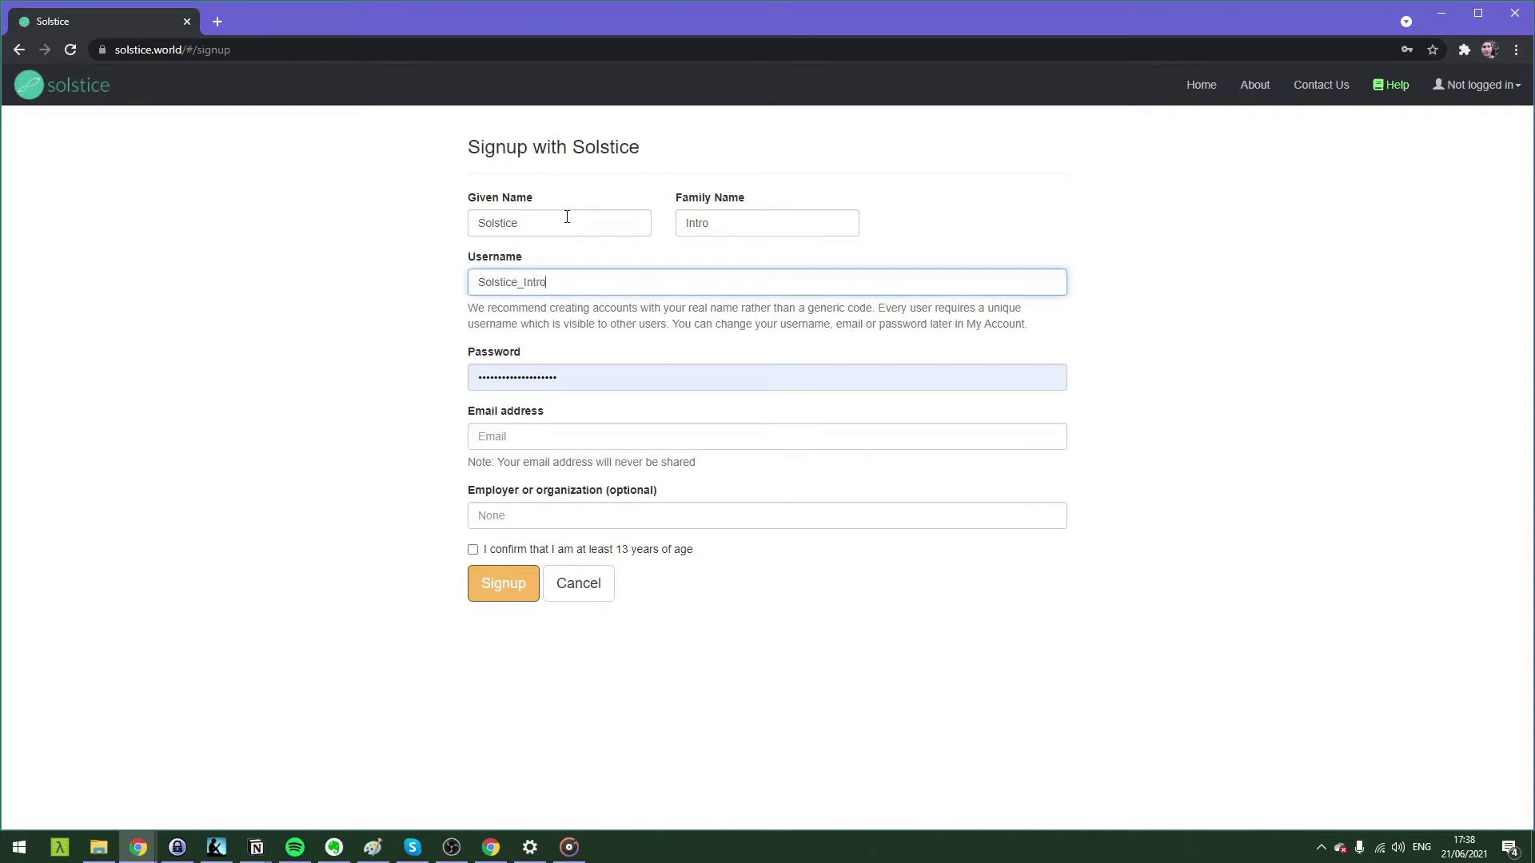
type("_Demo")
key("Tab")
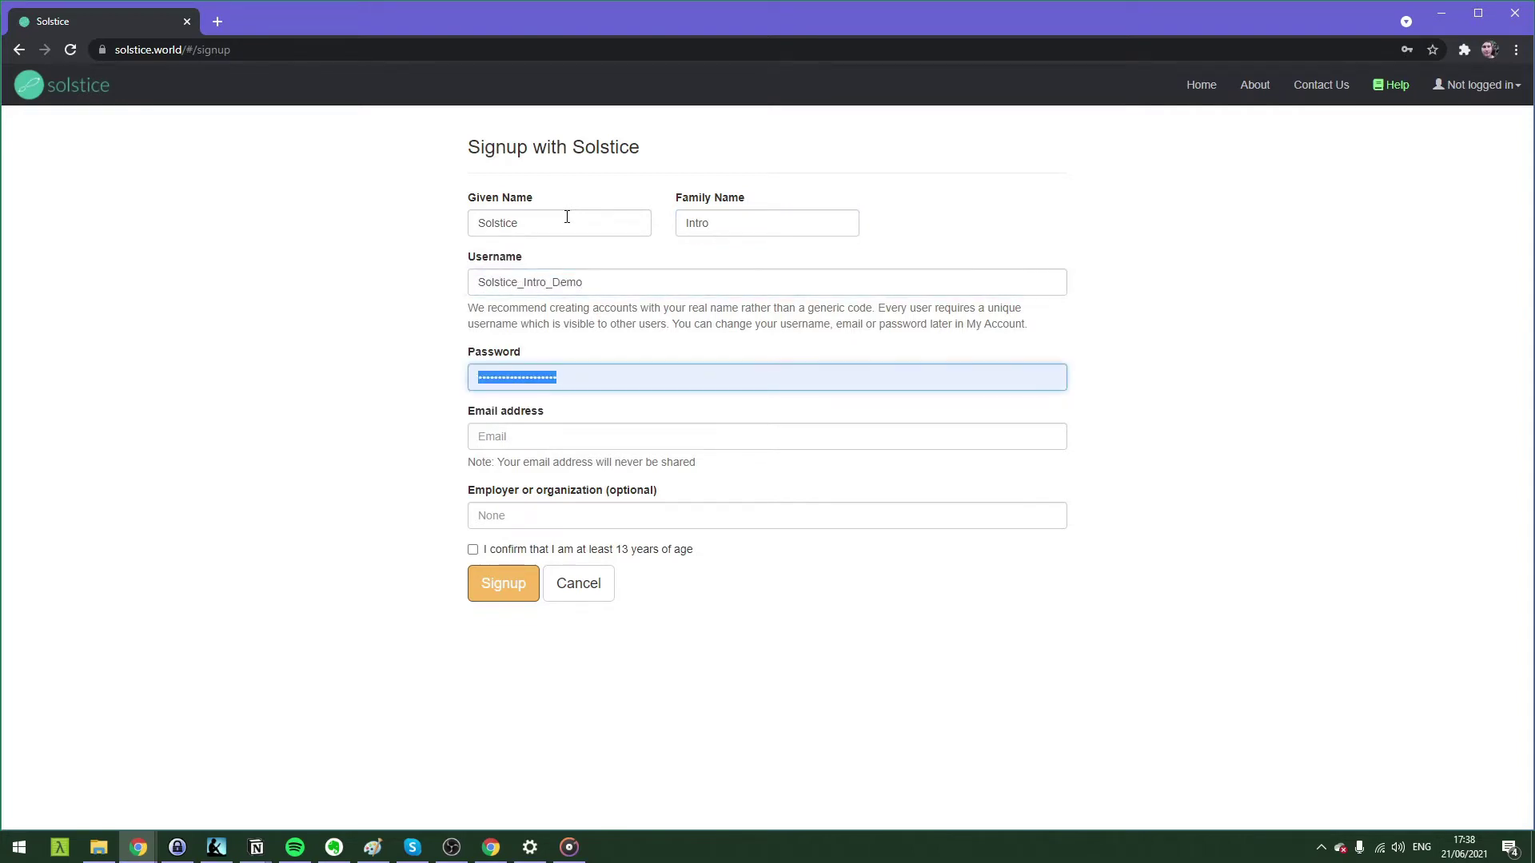
type("********")
key("Tab")
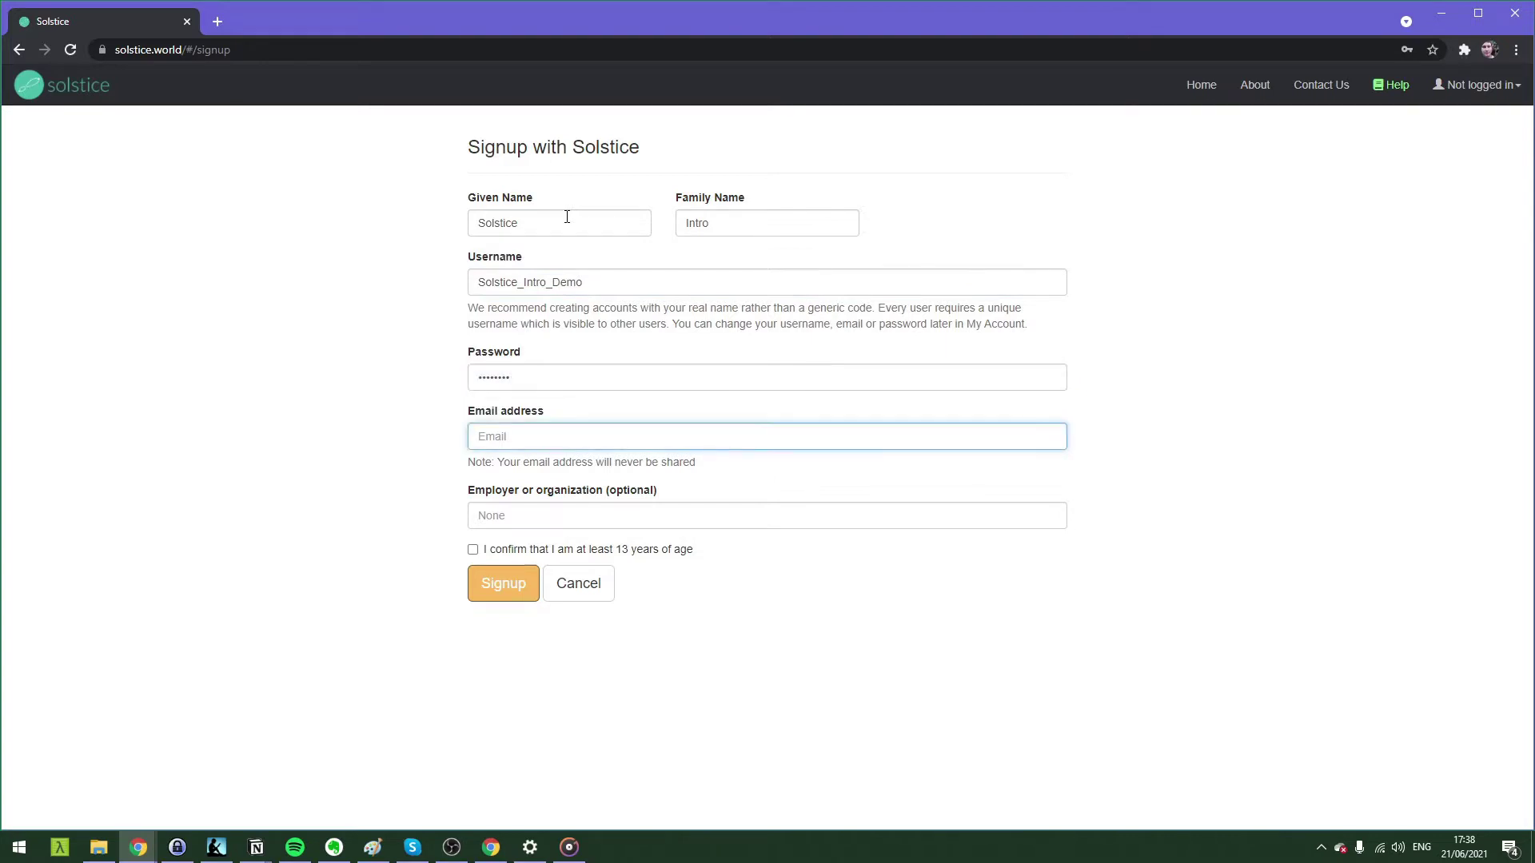
Enter Solstice as the employer, confirm the age requirement and submit the signup.
left_click(547, 514)
type("Solstice")
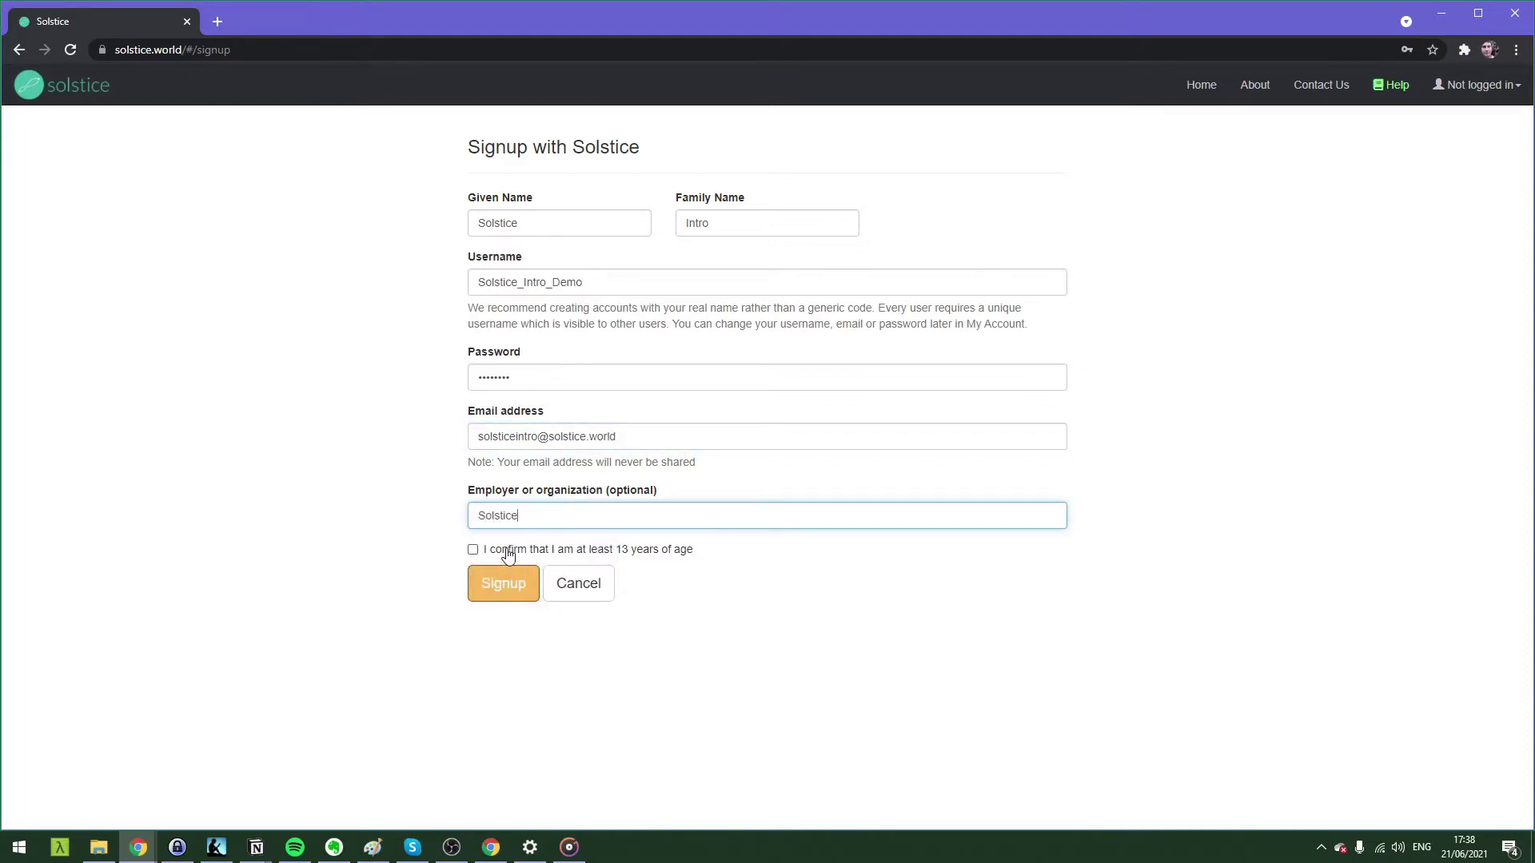
left_click(508, 553)
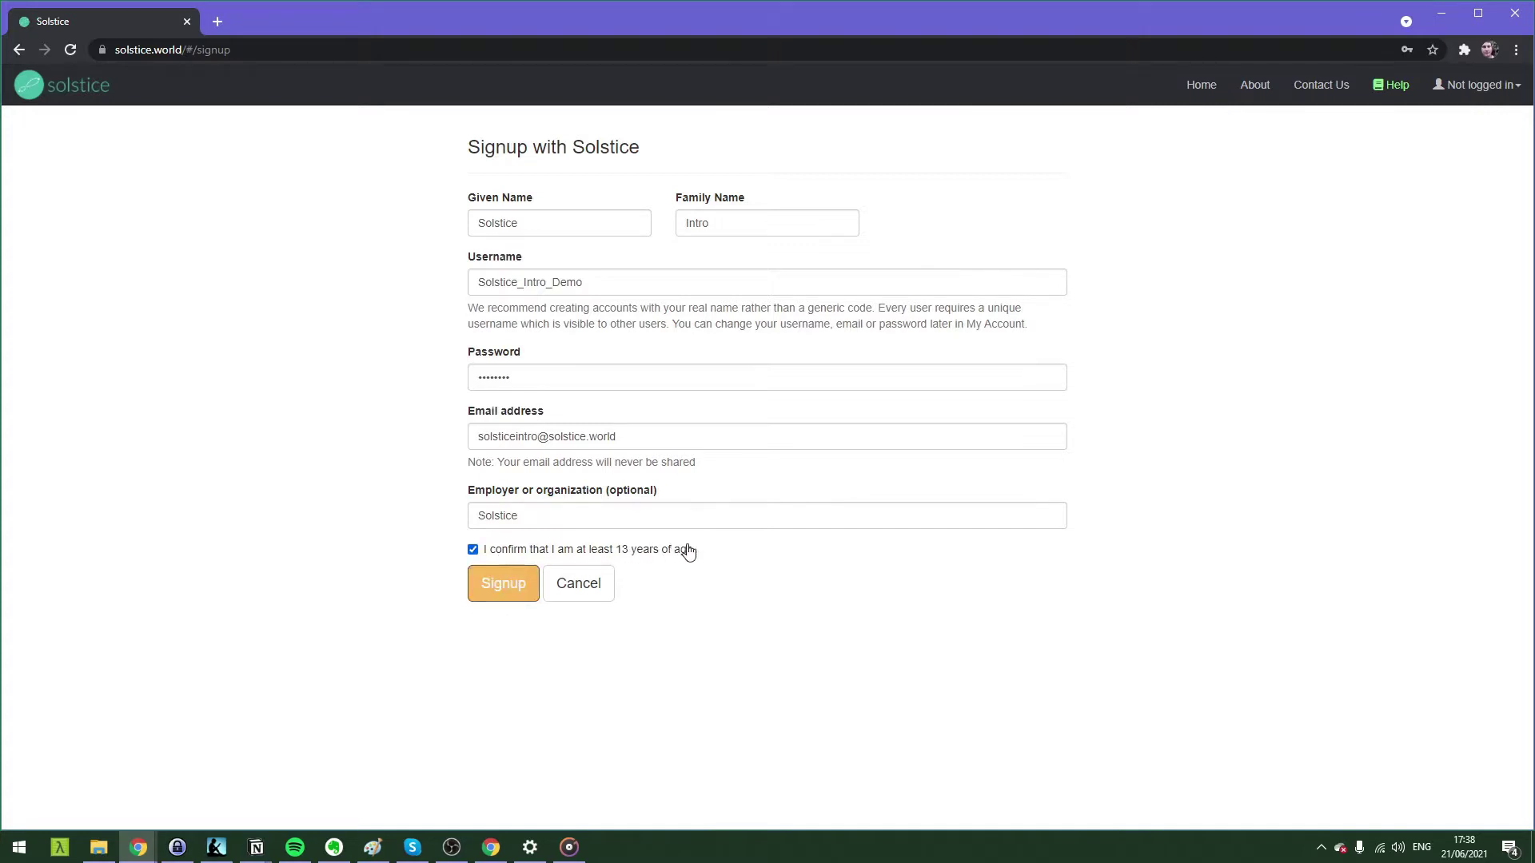
left_click(514, 597)
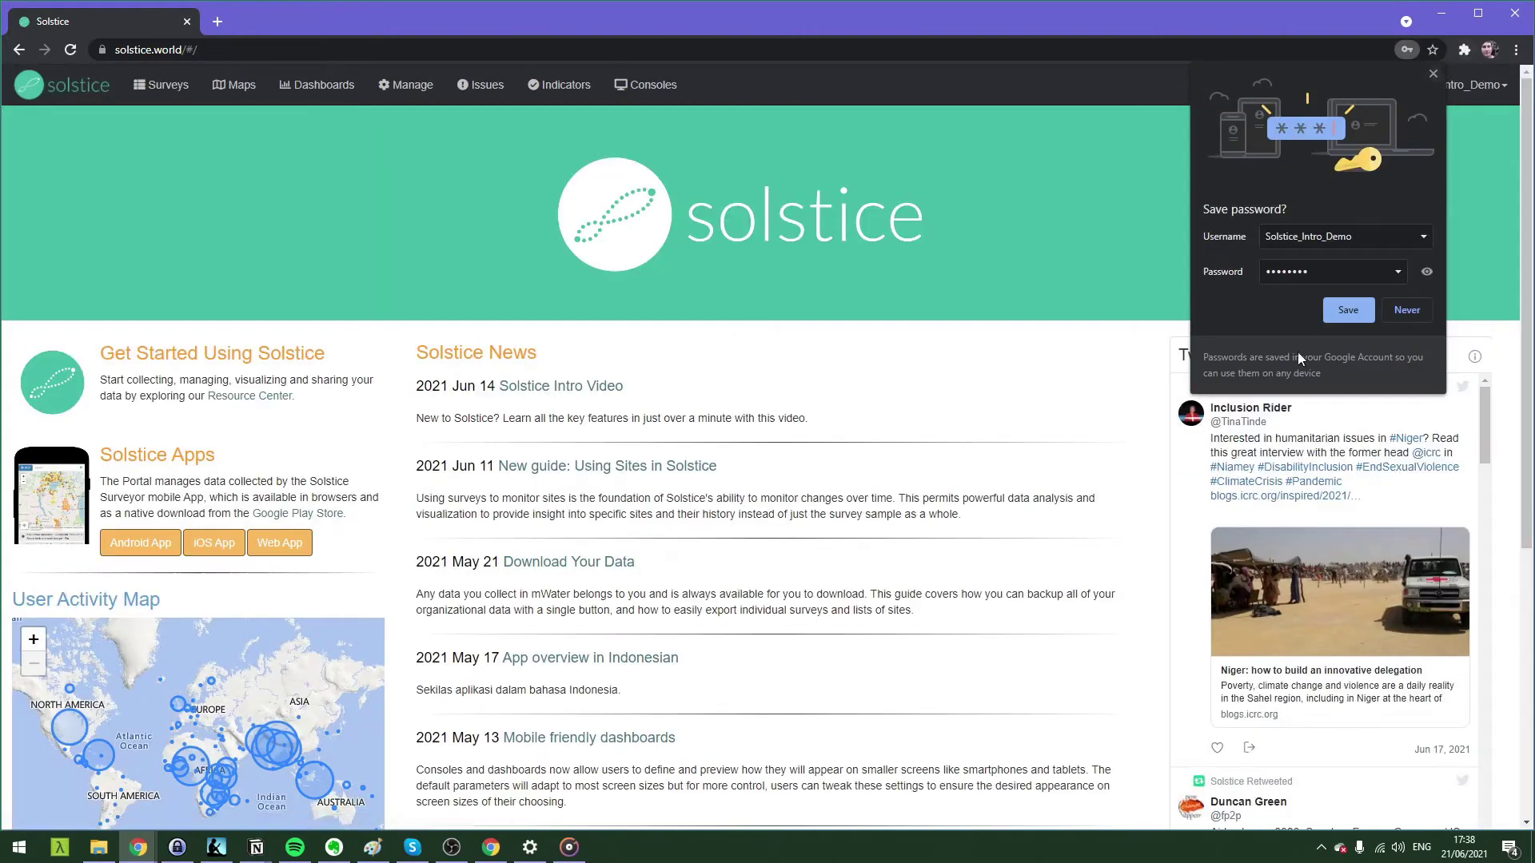
Save the new login in Chrome and go to the Surveys list.
left_click(1334, 314)
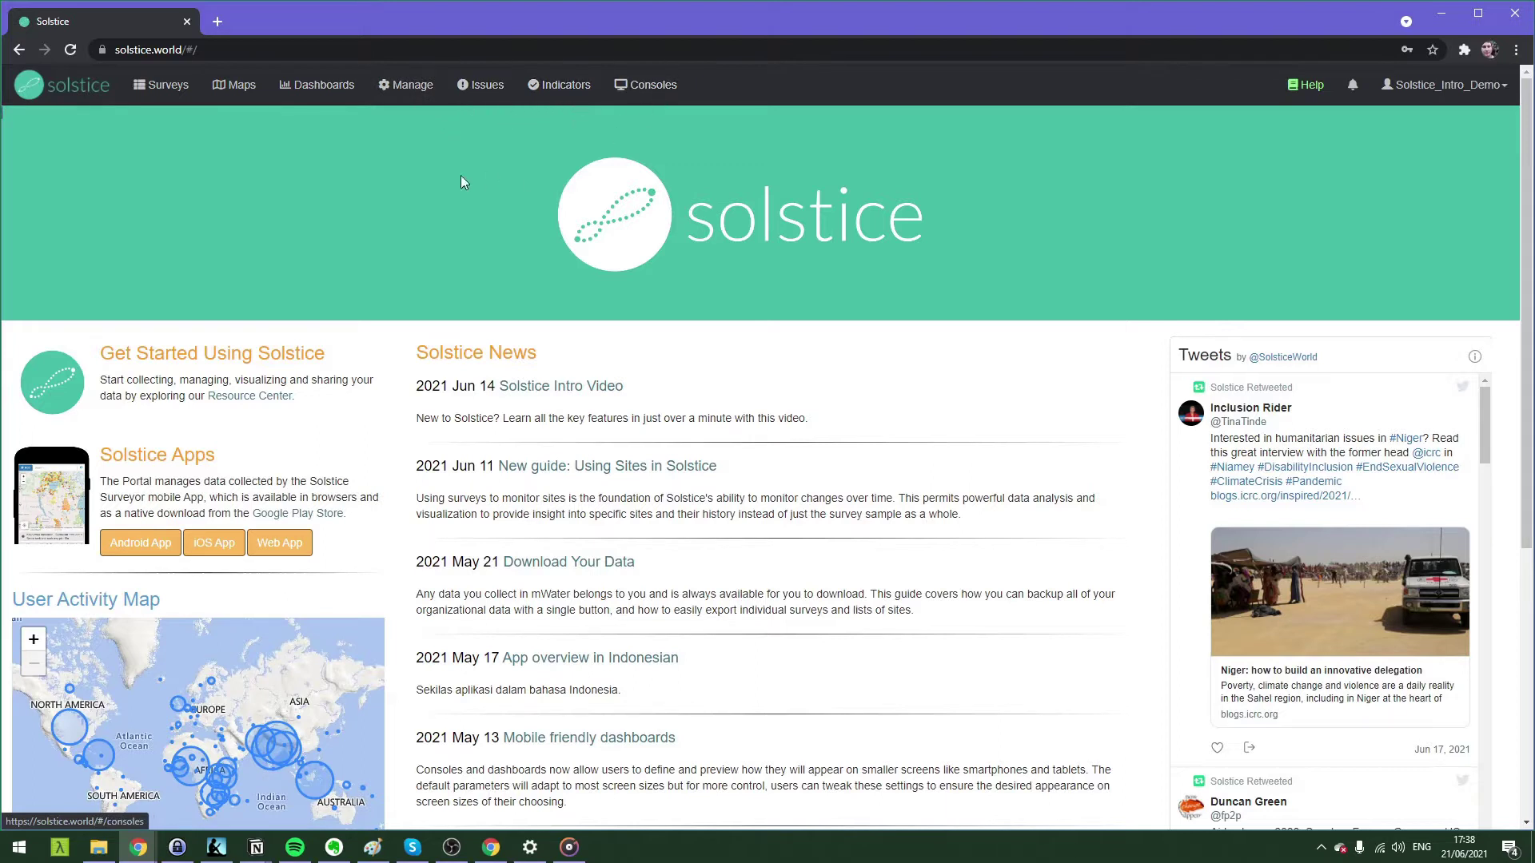
left_click(156, 102)
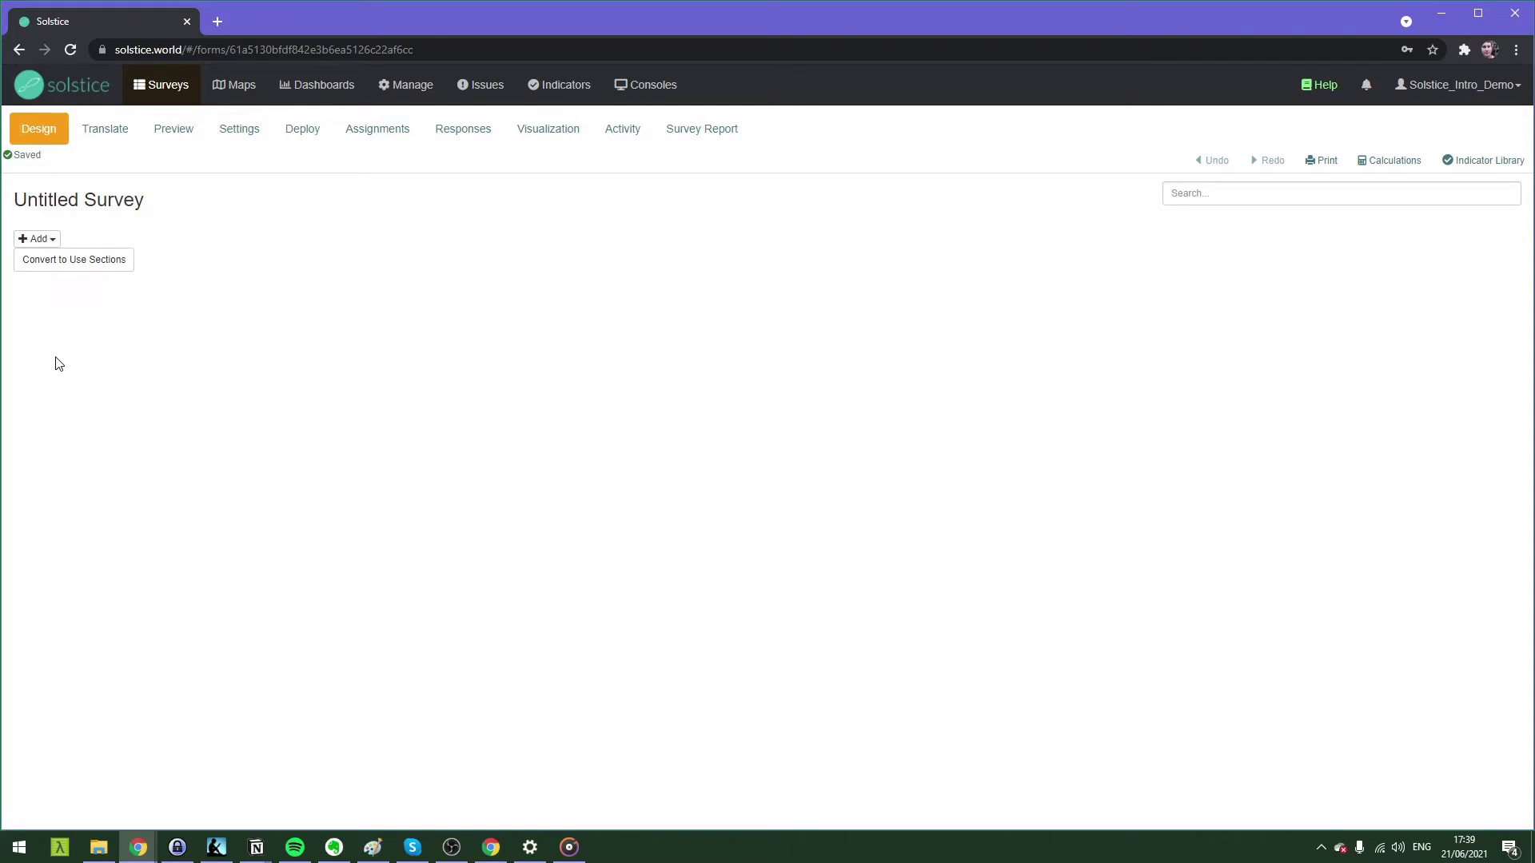
Add Swahili (Kiswahili) as a translation language, save, and preview the empty survey.
left_click(87, 141)
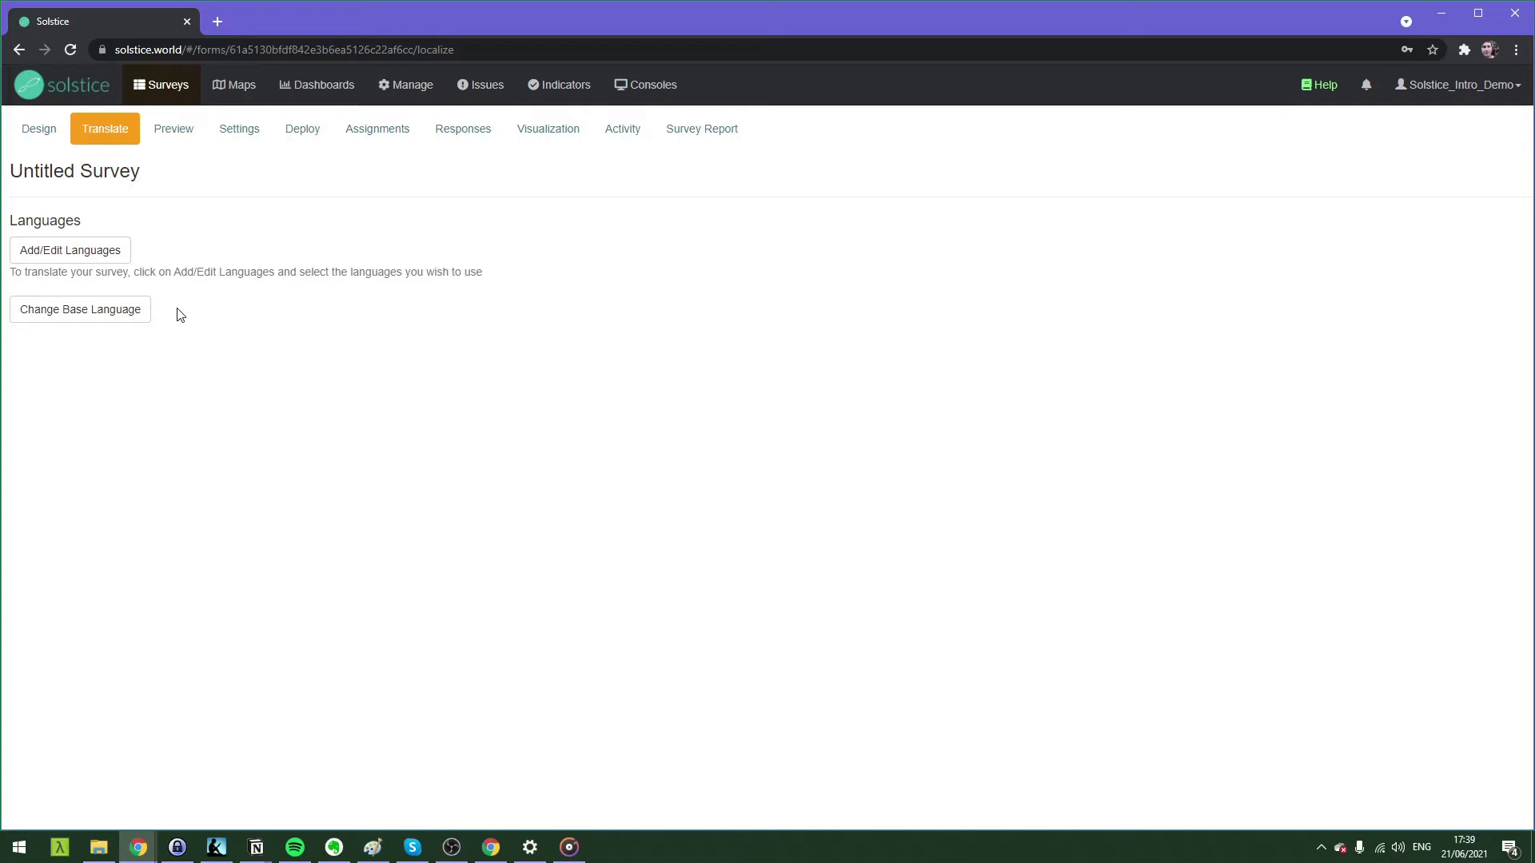
left_click(113, 252)
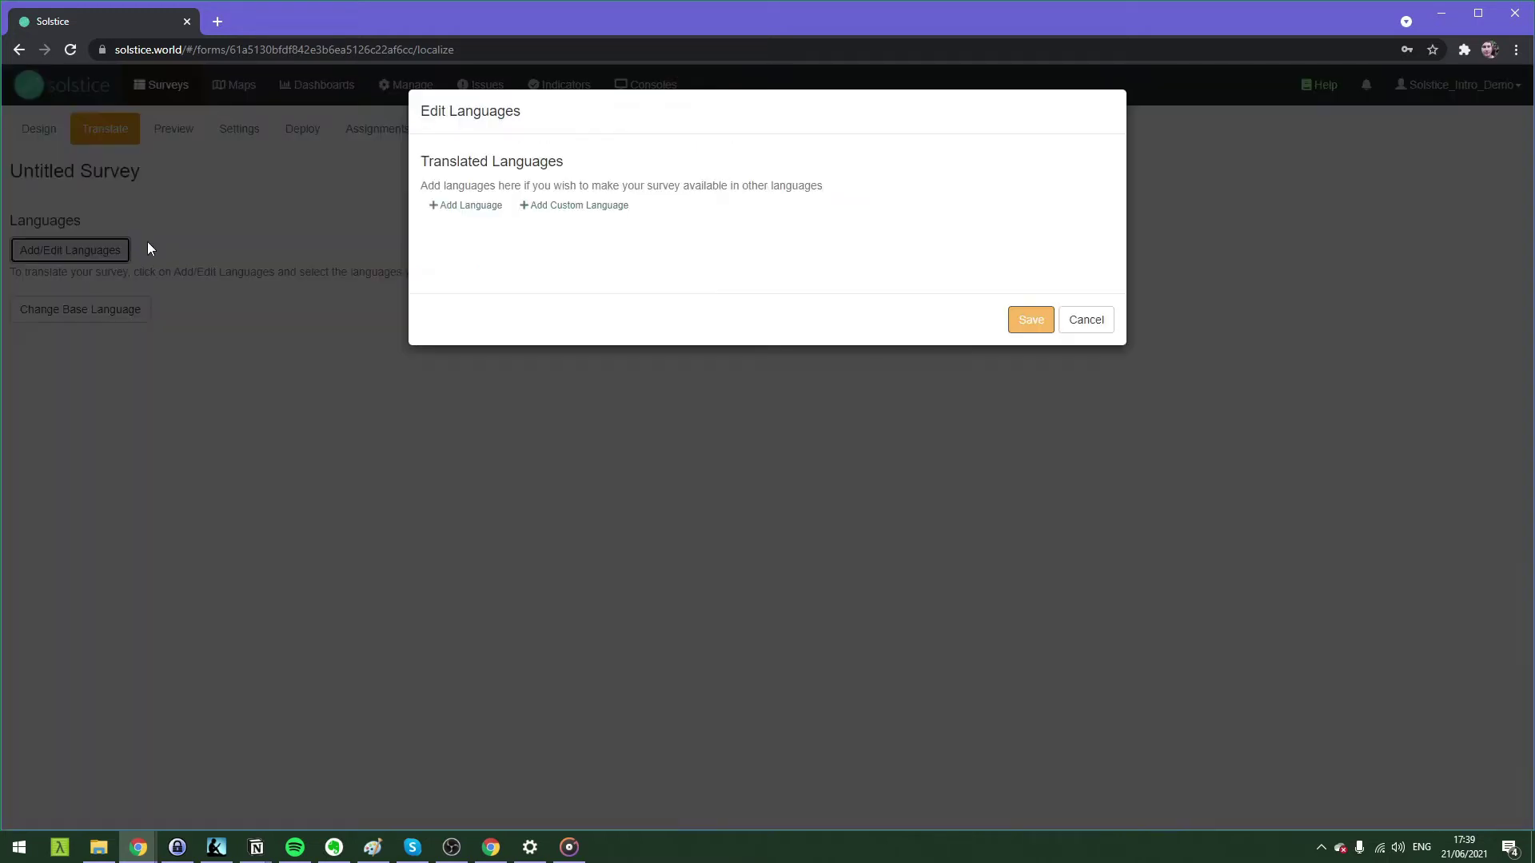
left_click(460, 206)
left_click(485, 211)
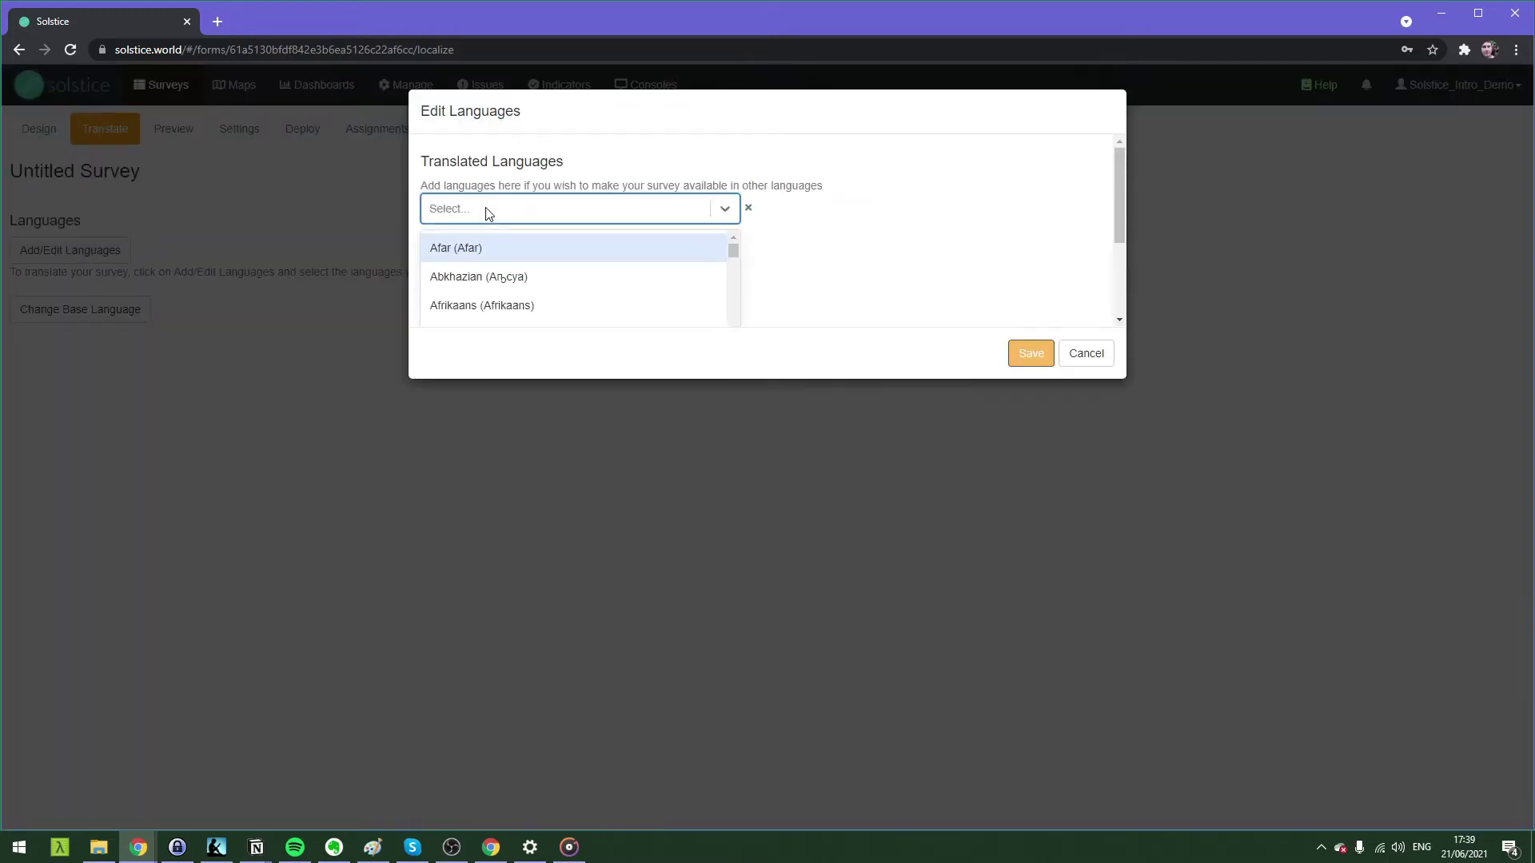
type("Swahil")
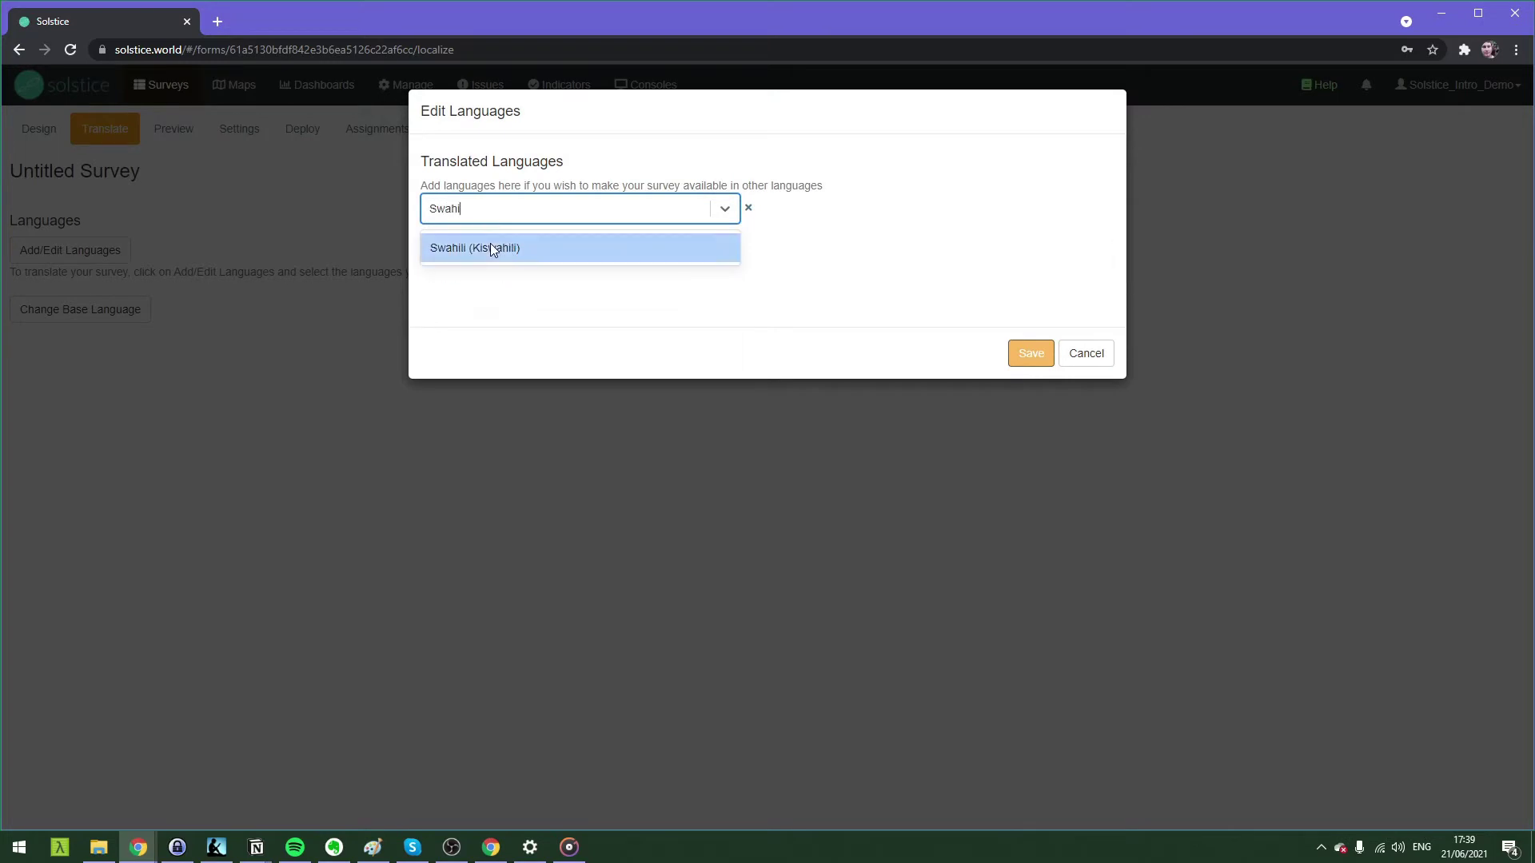
left_click(491, 248)
left_click(1033, 353)
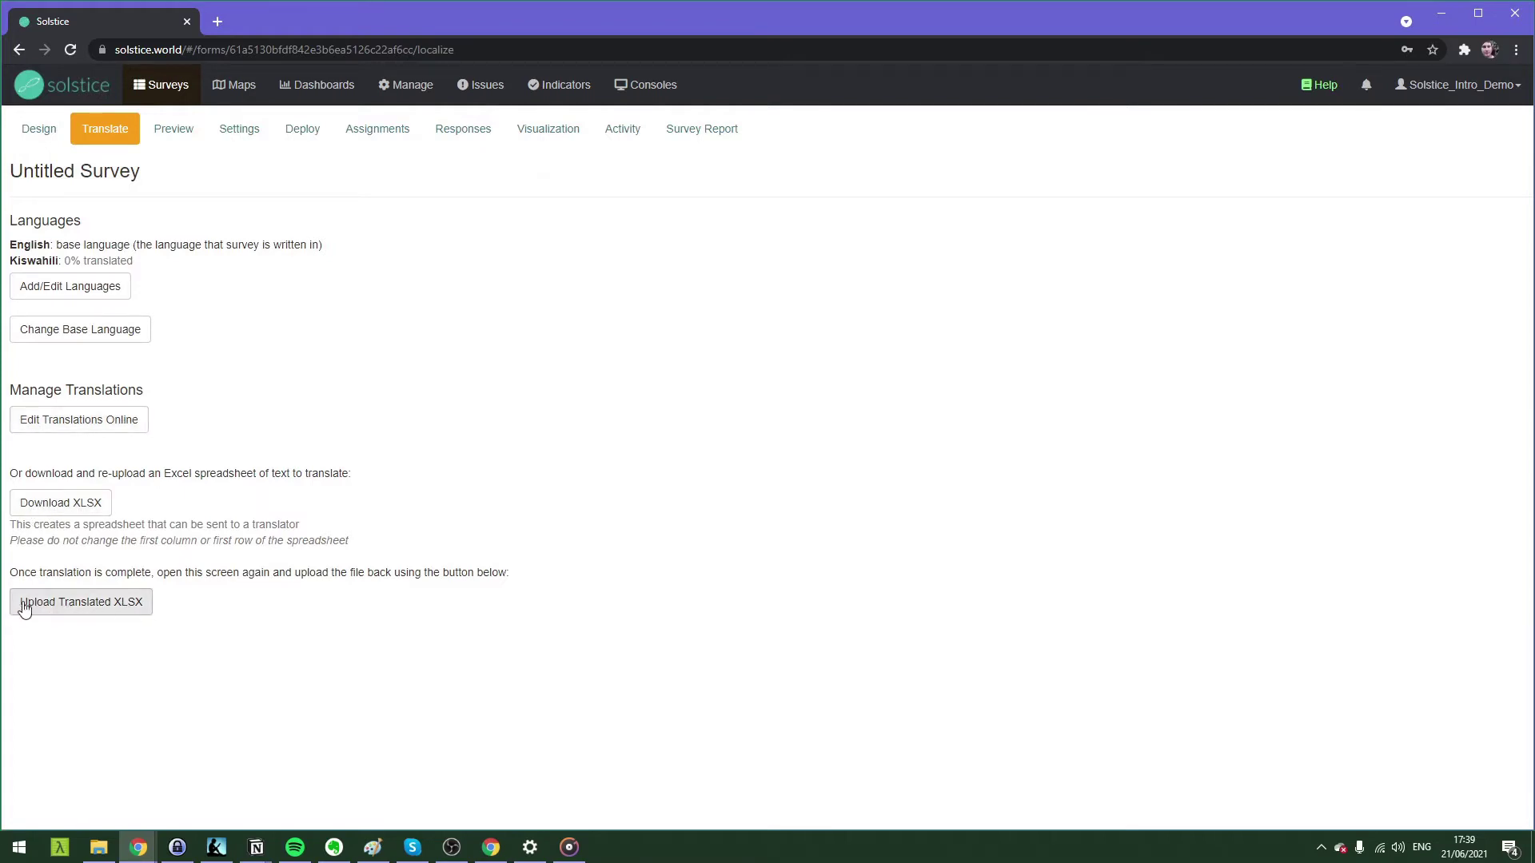
left_click(184, 134)
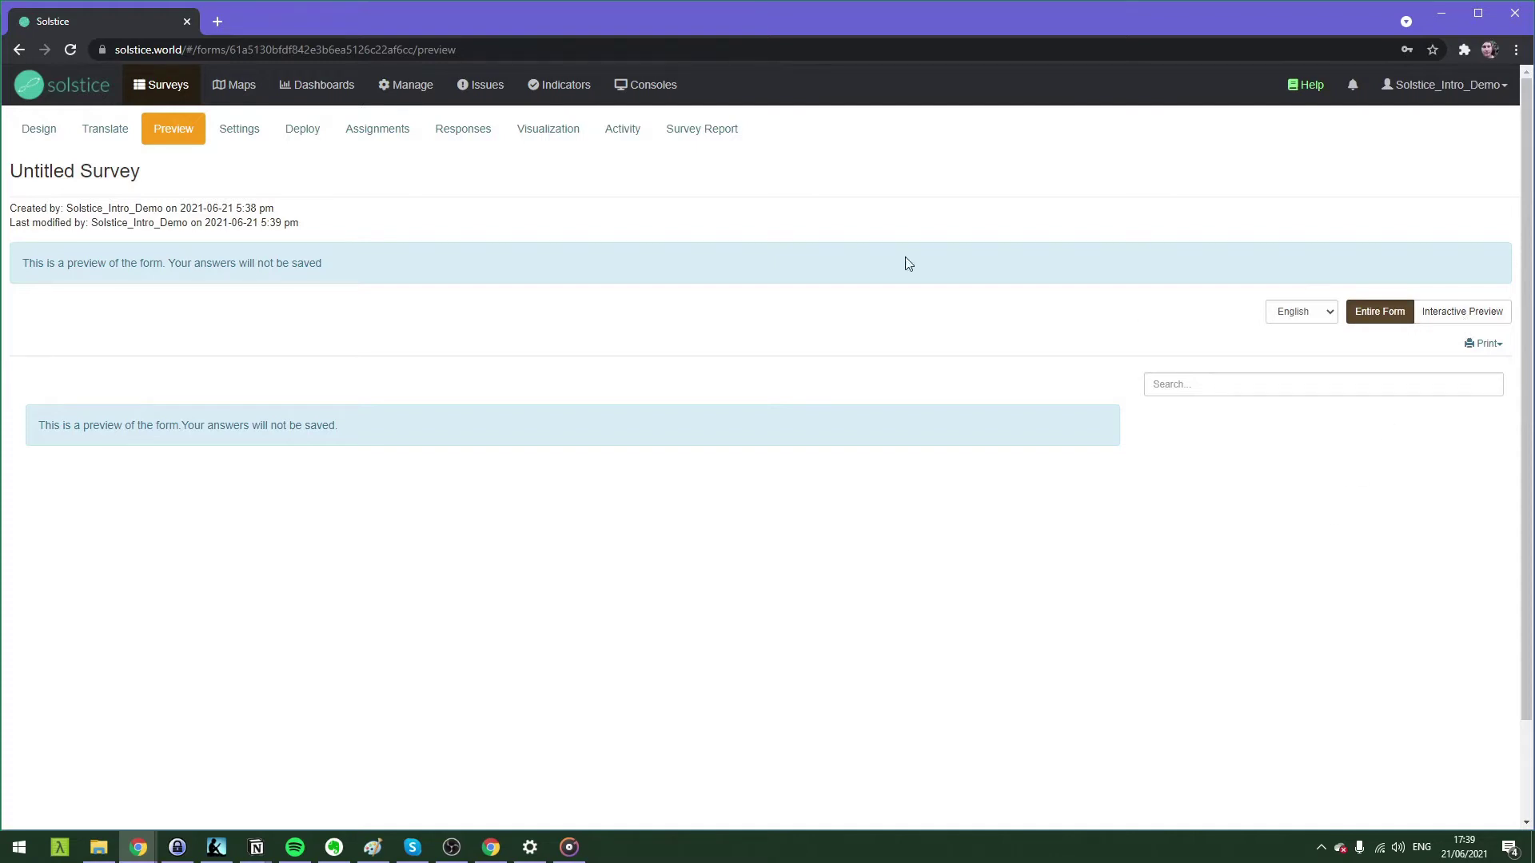
Open the survey's Settings page to view its survey-level permissions.
left_click(228, 128)
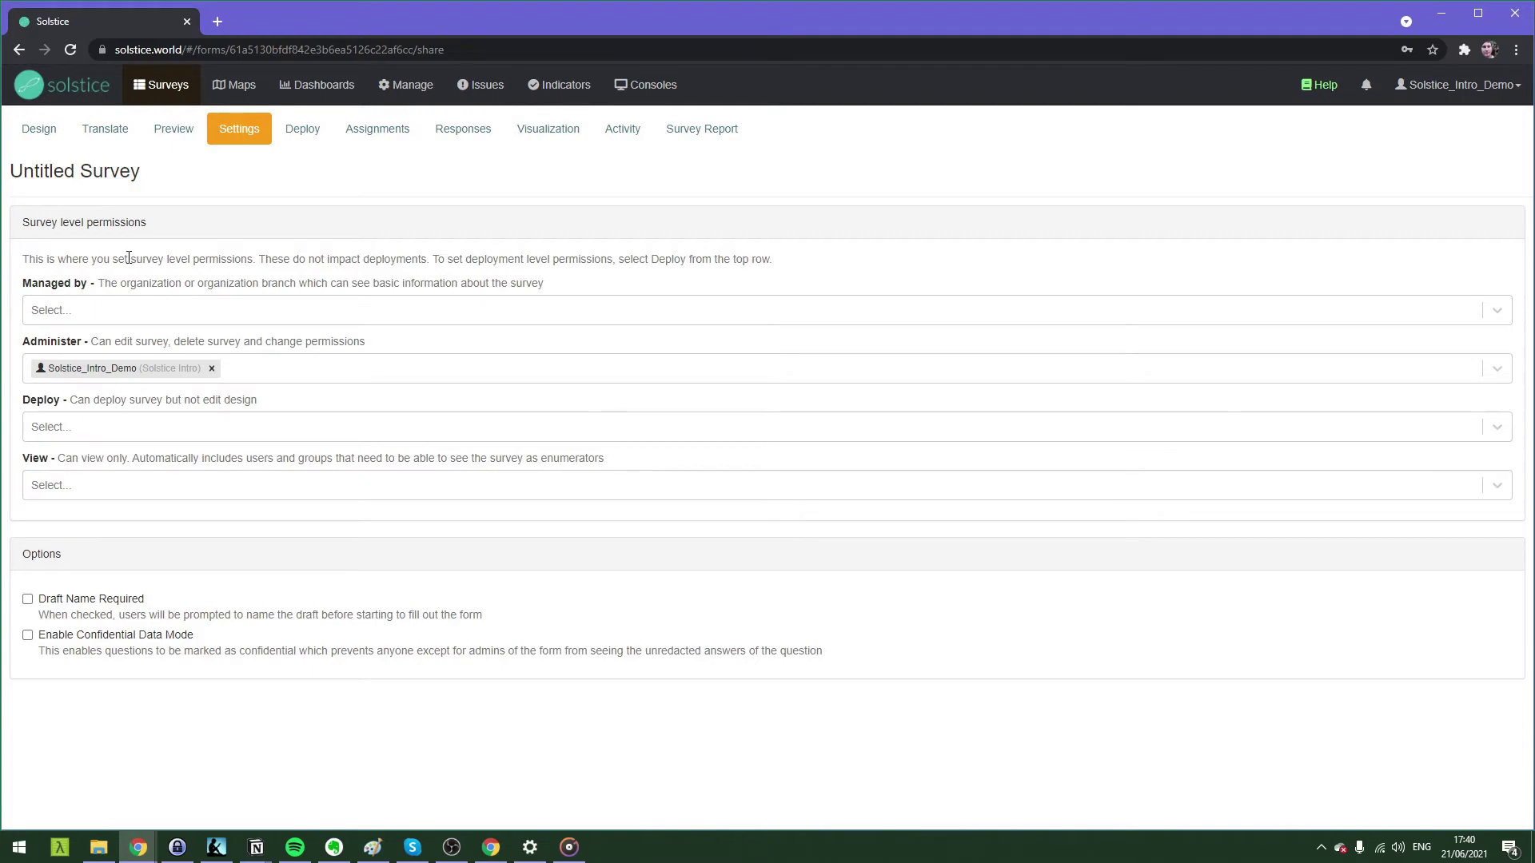
Read the permissions notes, glance at the Deploy page, then return to Design.
left_click_drag(128, 259, 252, 259)
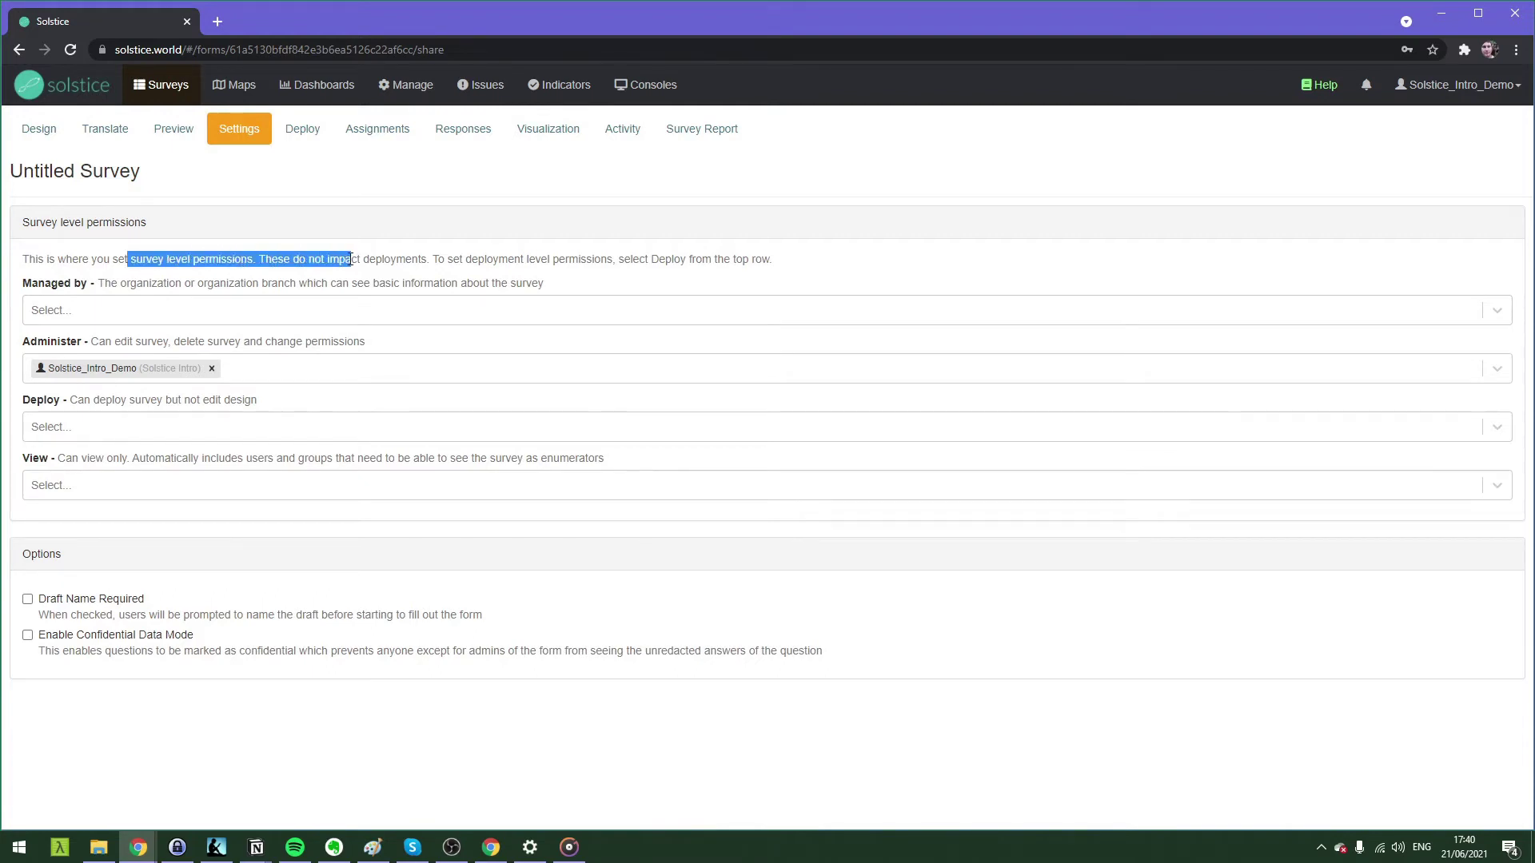
left_click_drag(352, 259, 429, 257)
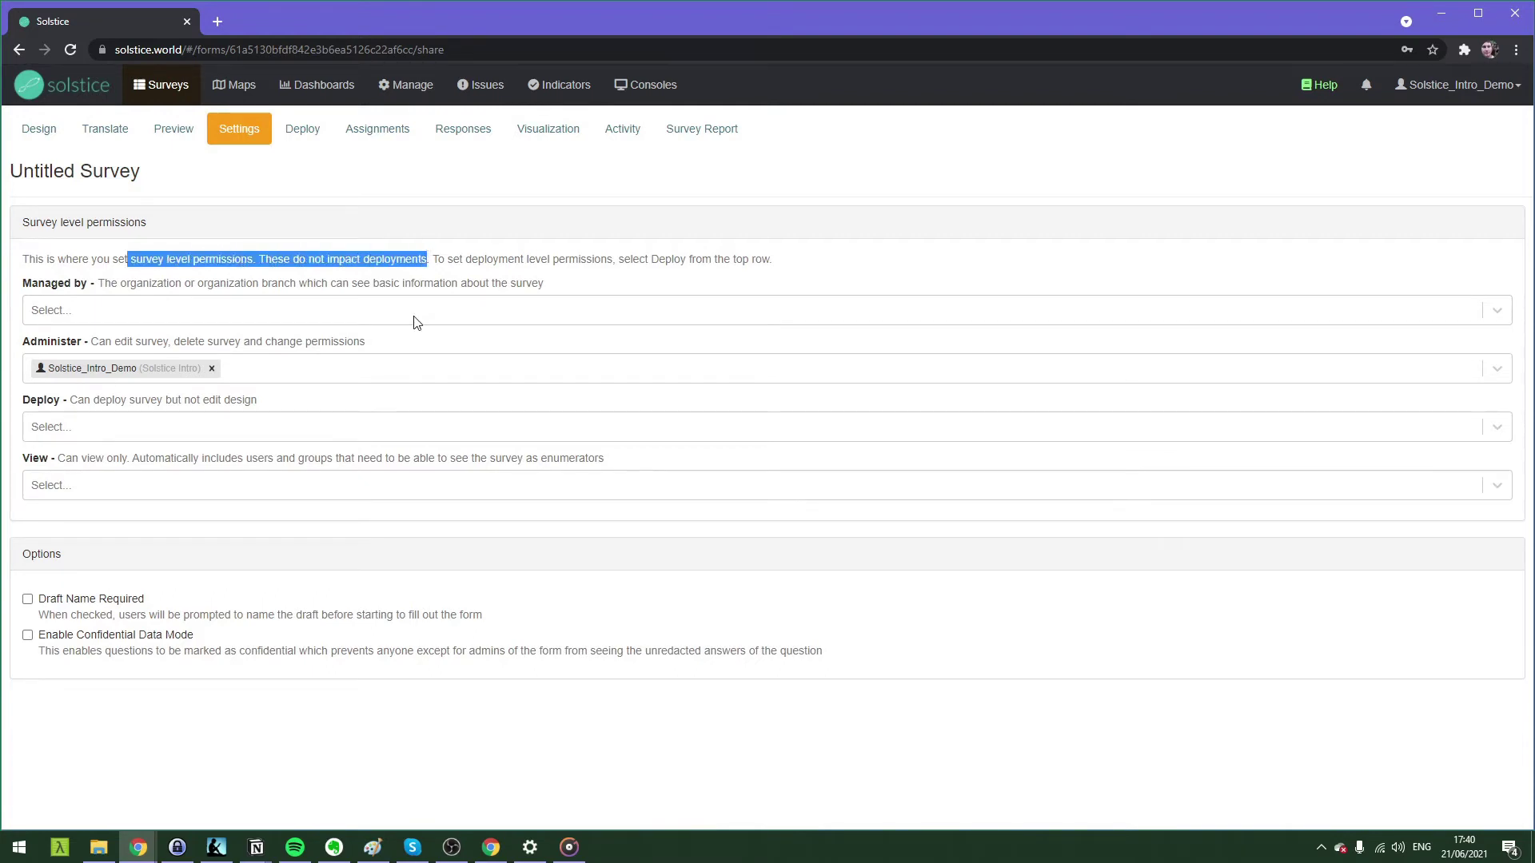
left_click(490, 253)
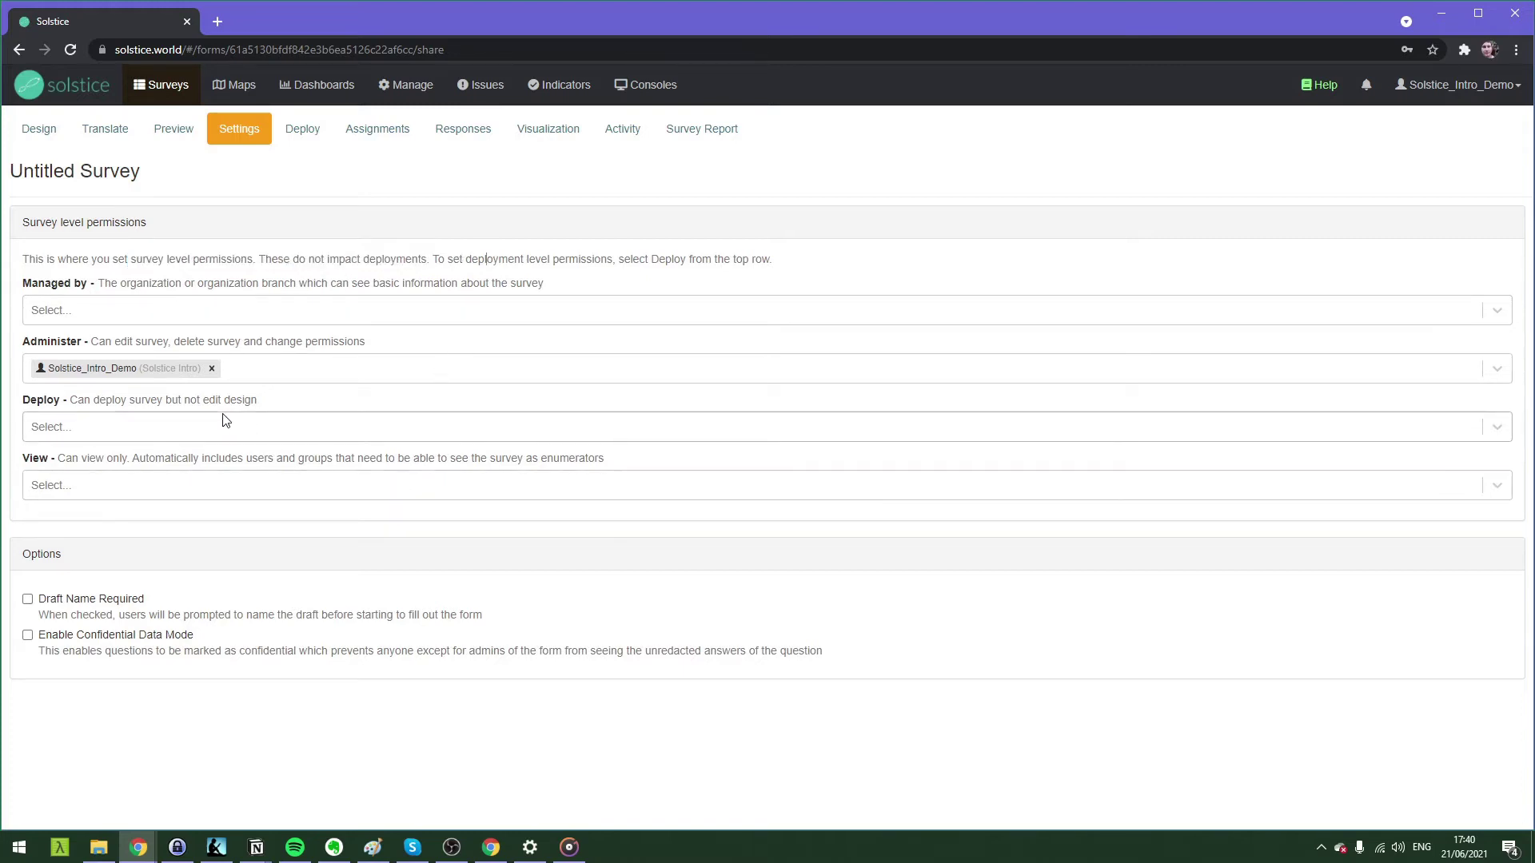
left_click(302, 130)
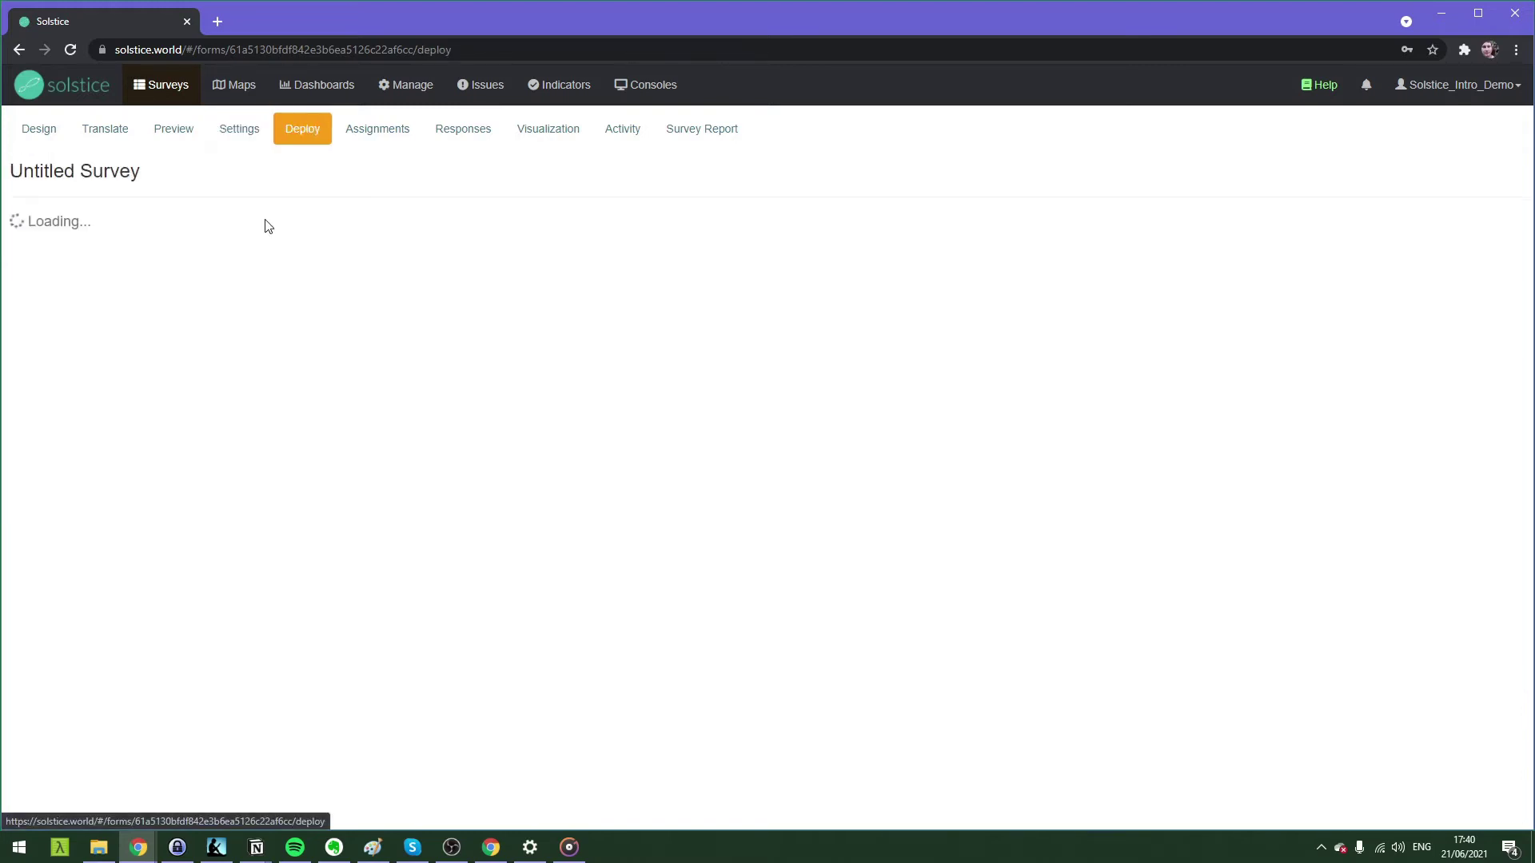
left_click(59, 133)
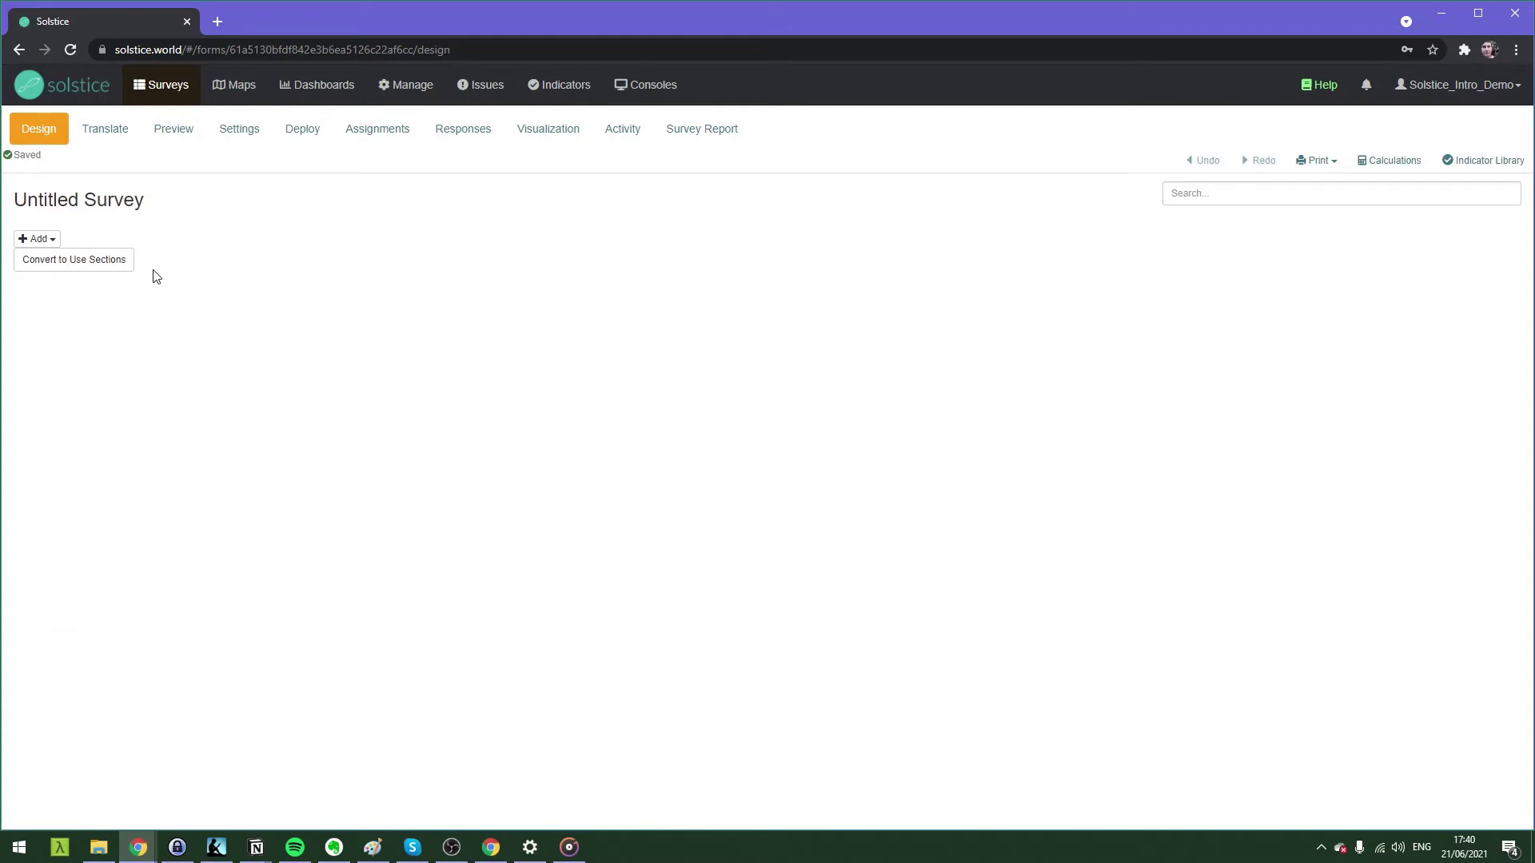
Rename the survey to 'Health facility staff interview' and save it.
mouse_move(137, 207)
left_click(168, 205)
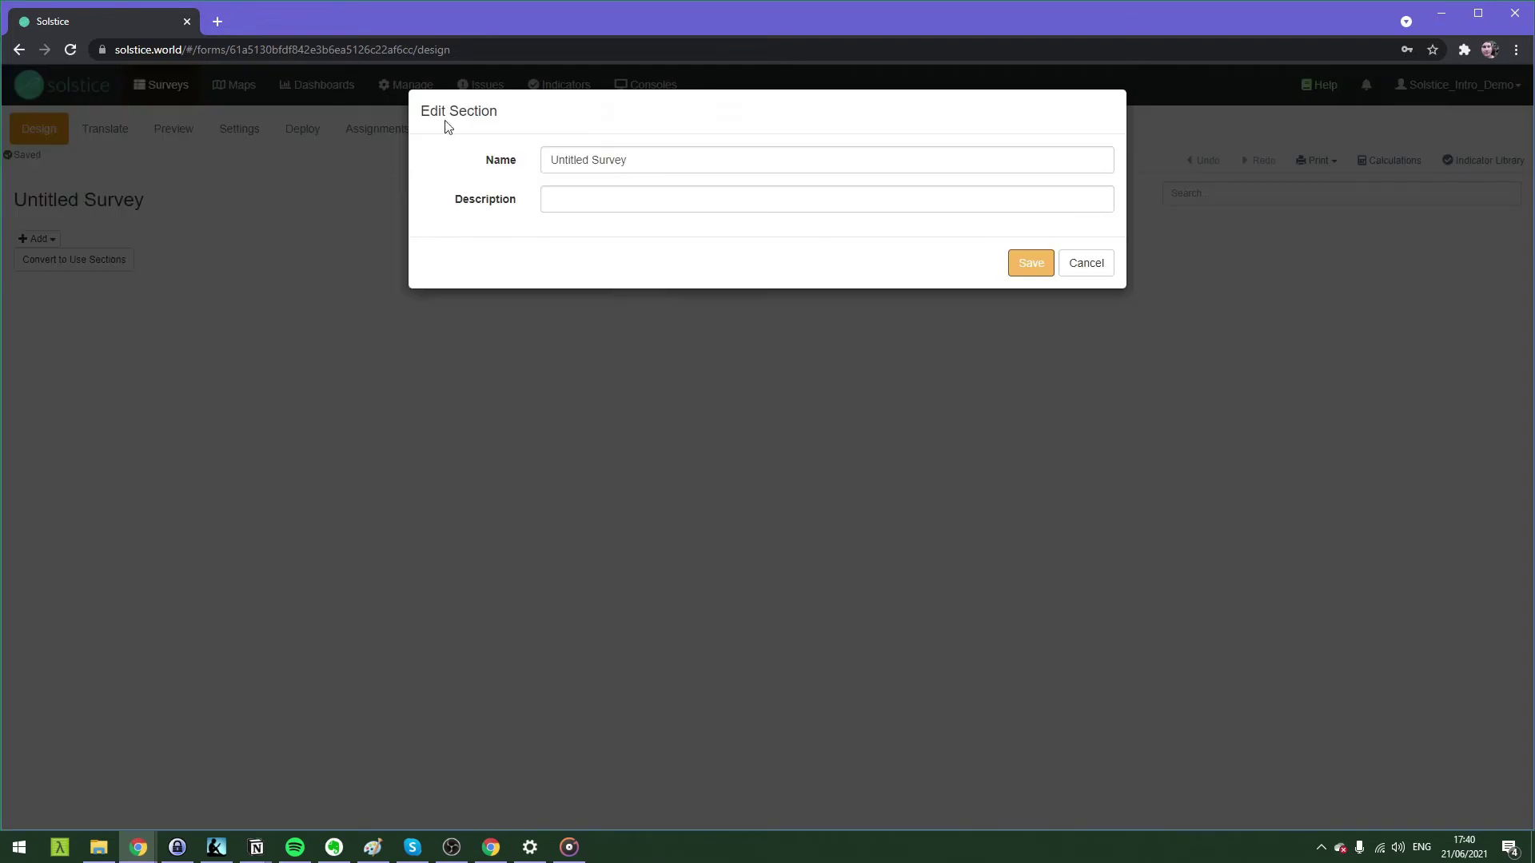
left_click(699, 159)
triple_click(568, 160)
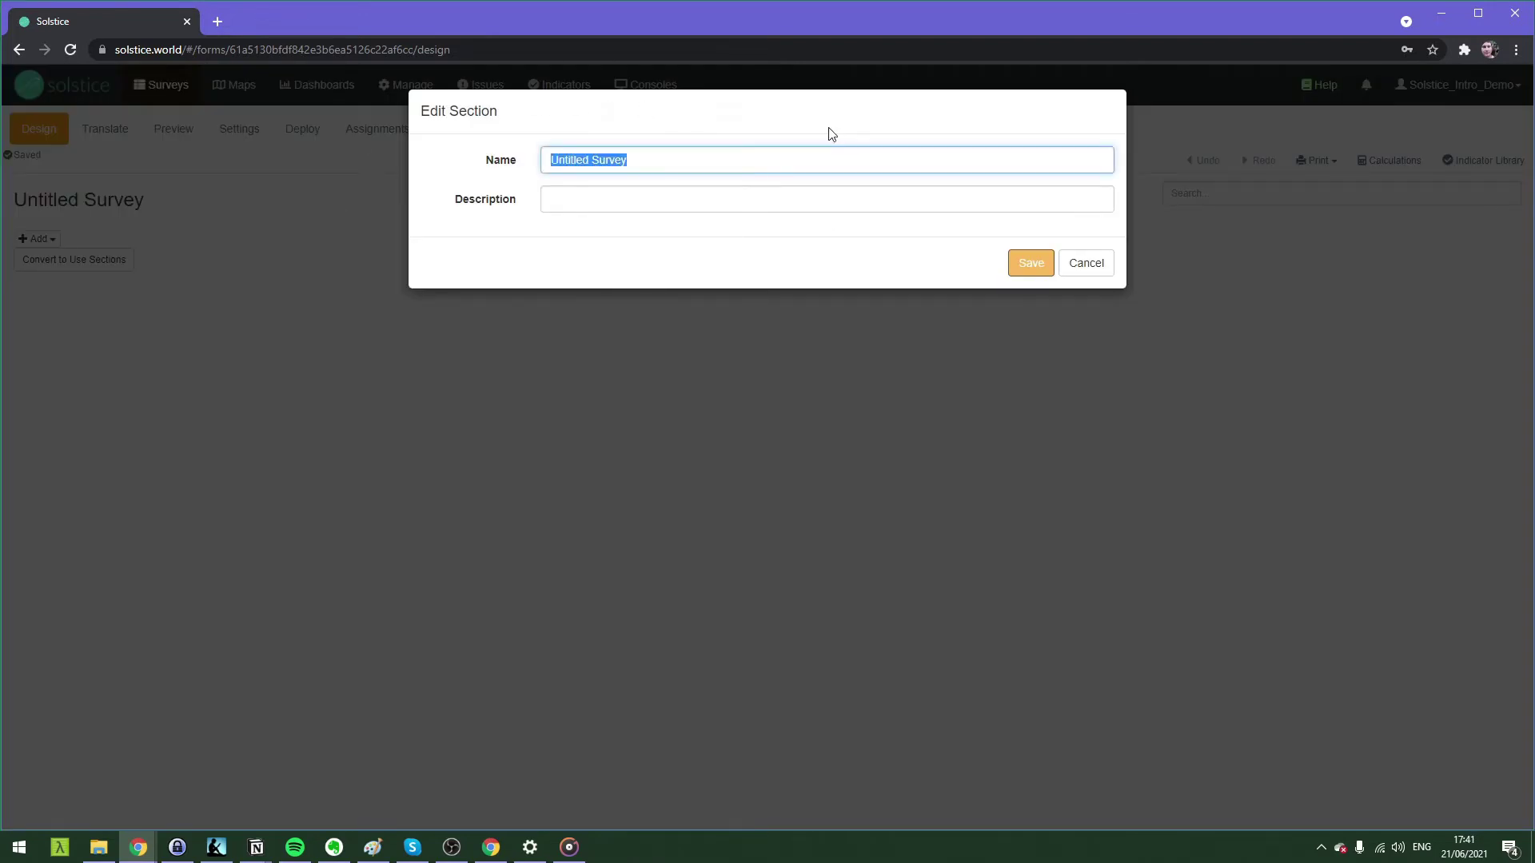
type("Health facility staff intervi")
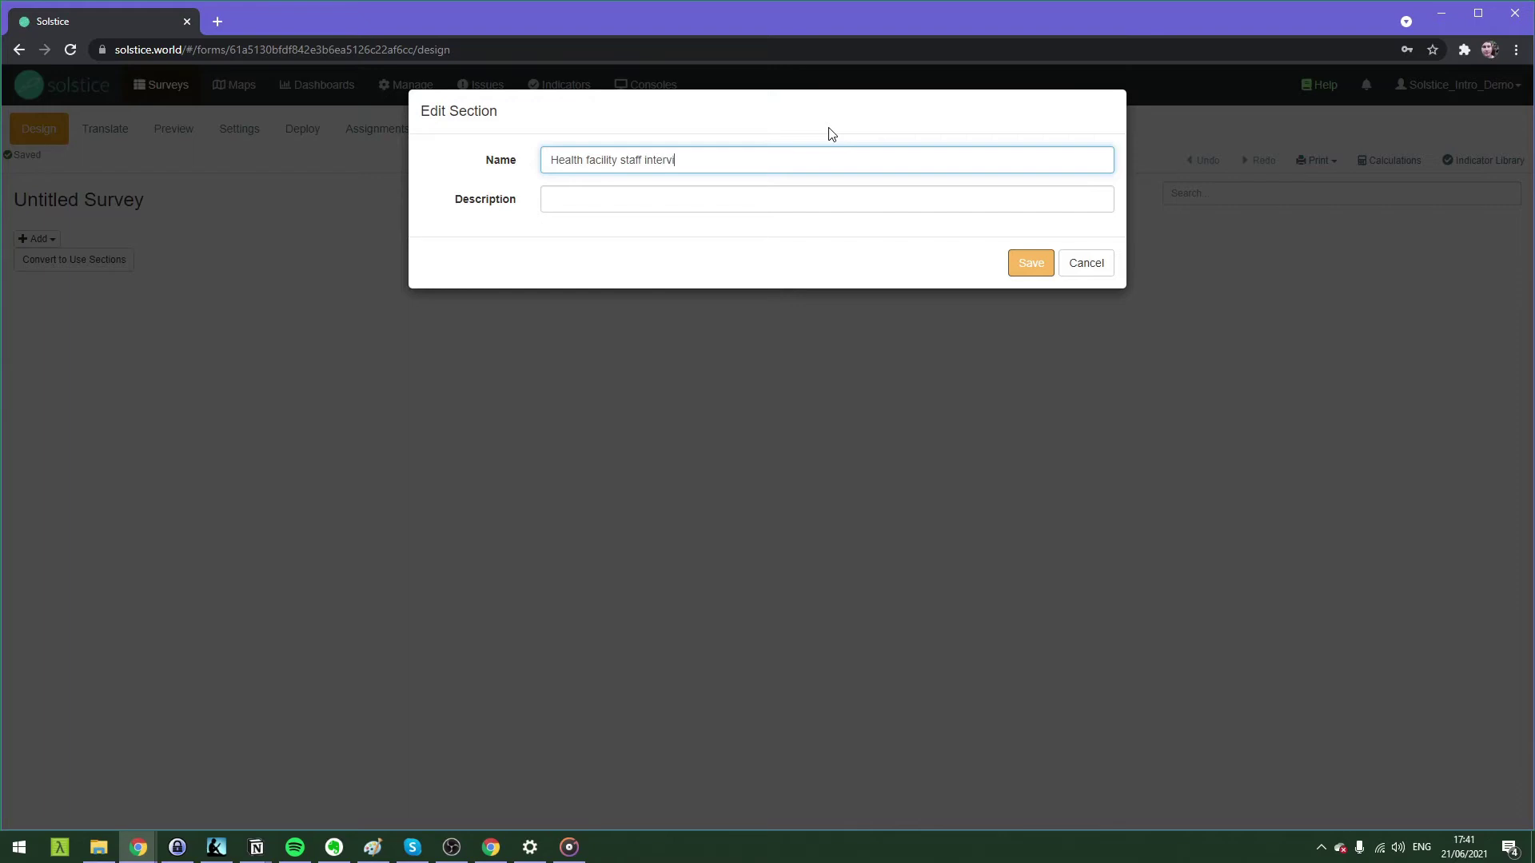
type("ew")
left_click(1027, 262)
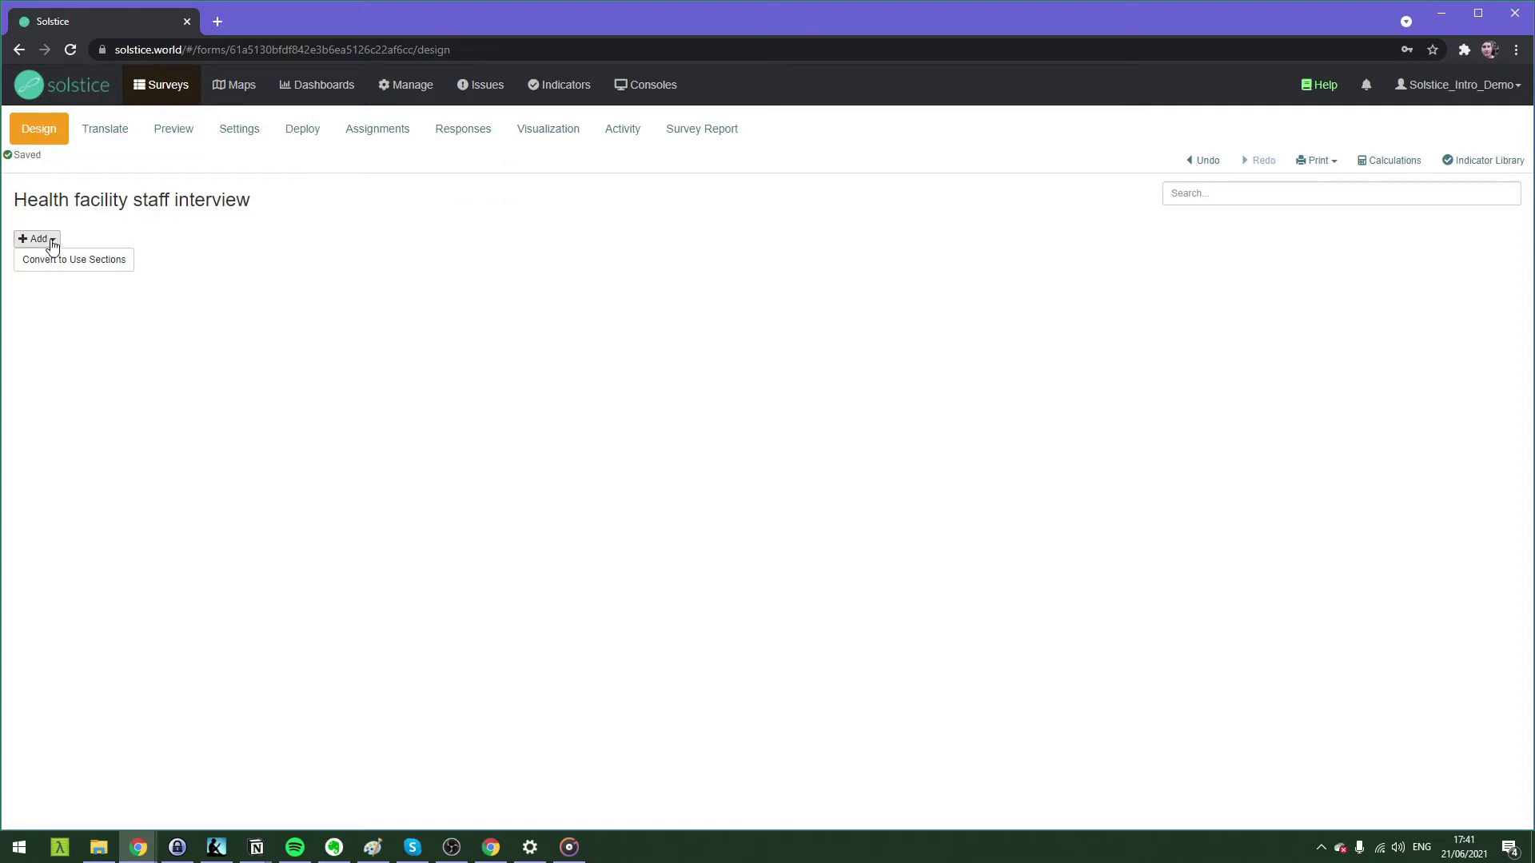
left_click(53, 243)
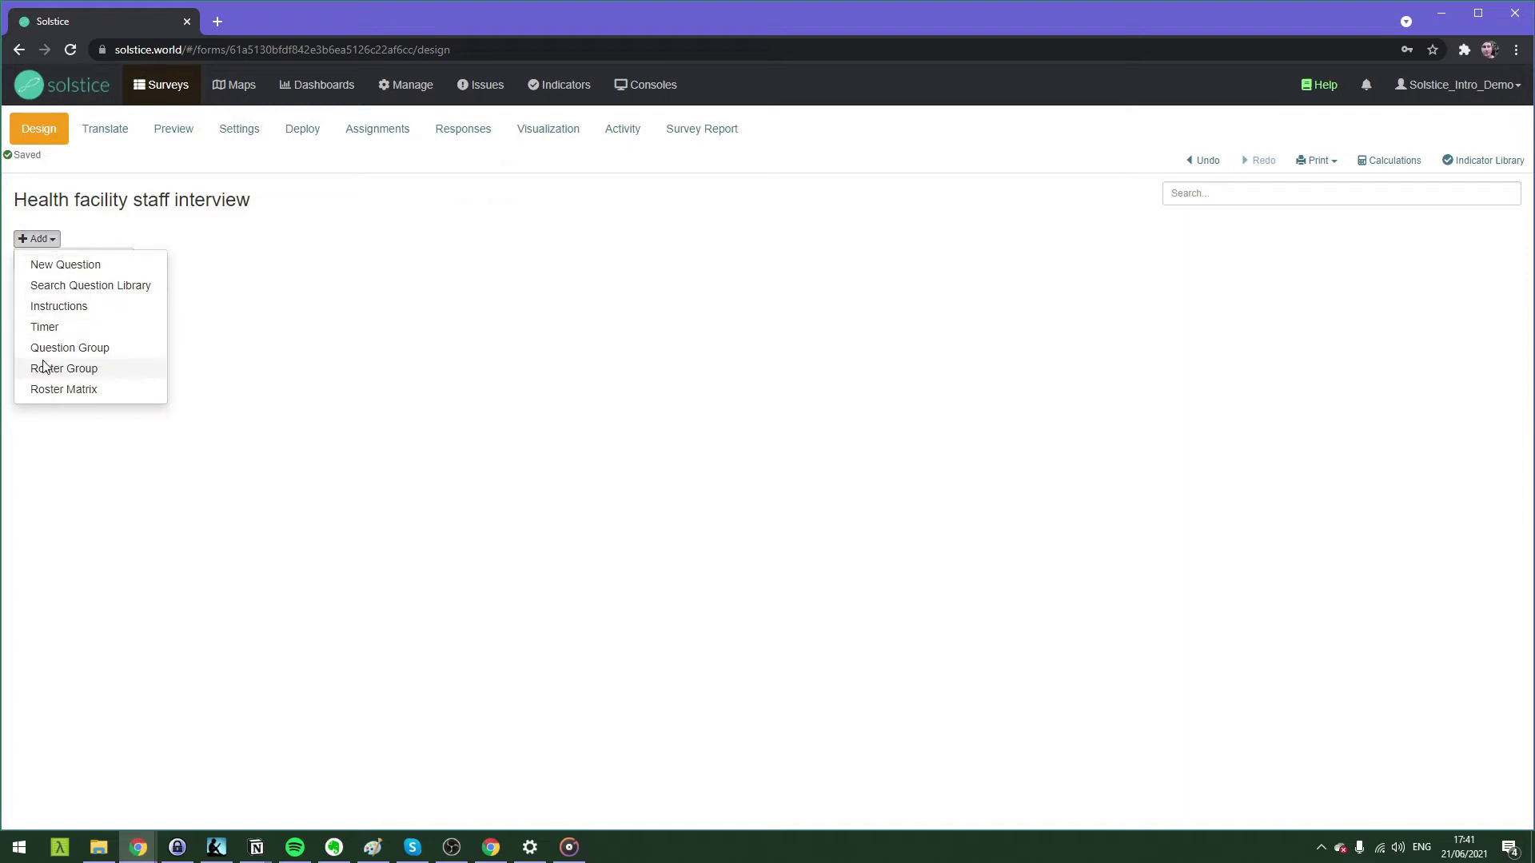
Add a Site Question 'Health Facility' limited to the Health facility site type.
left_click(55, 263)
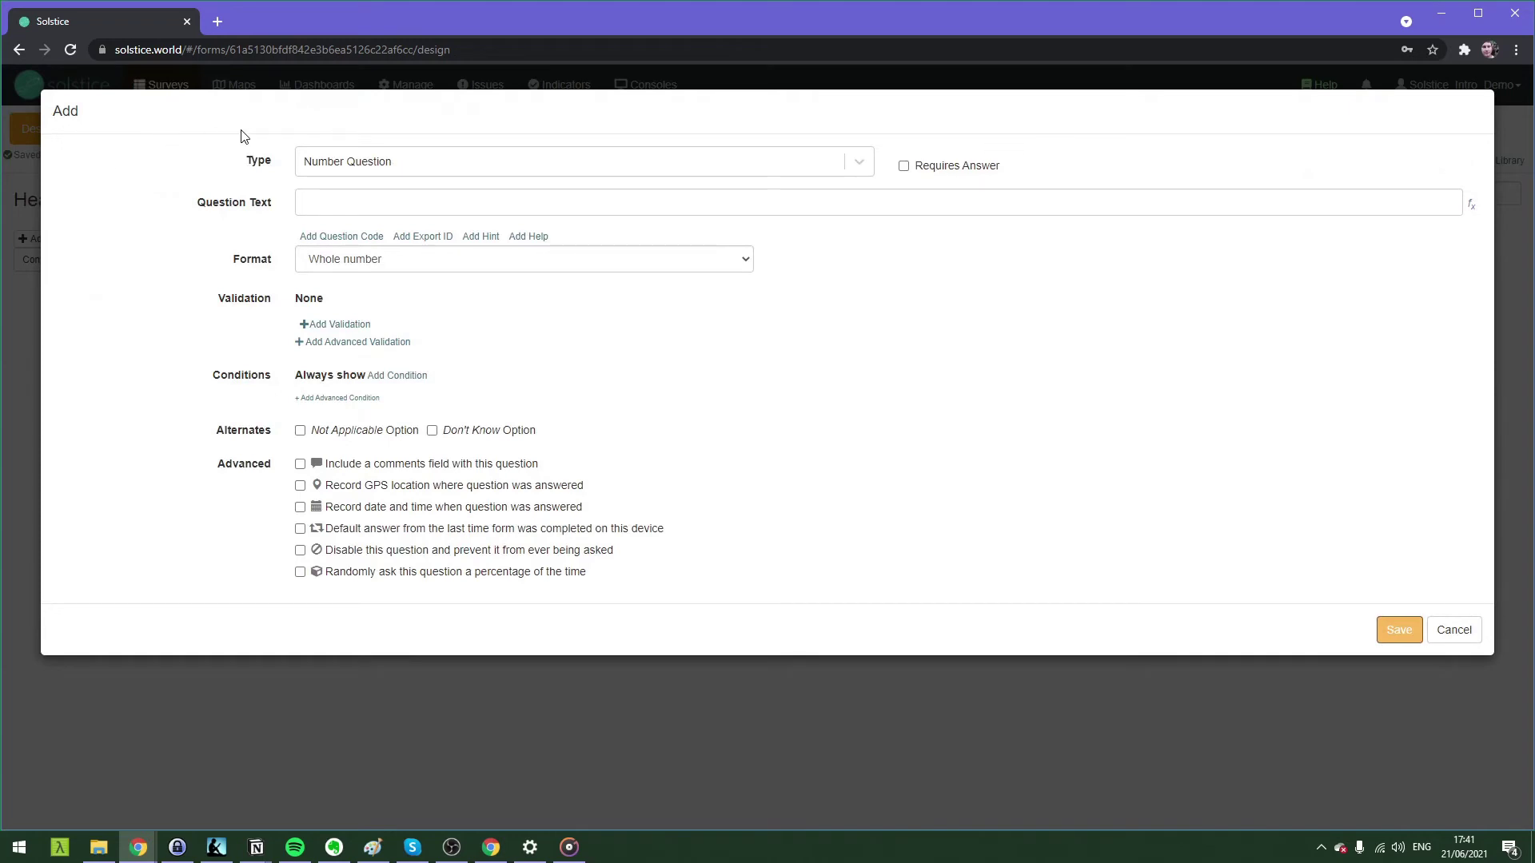
left_click(347, 164)
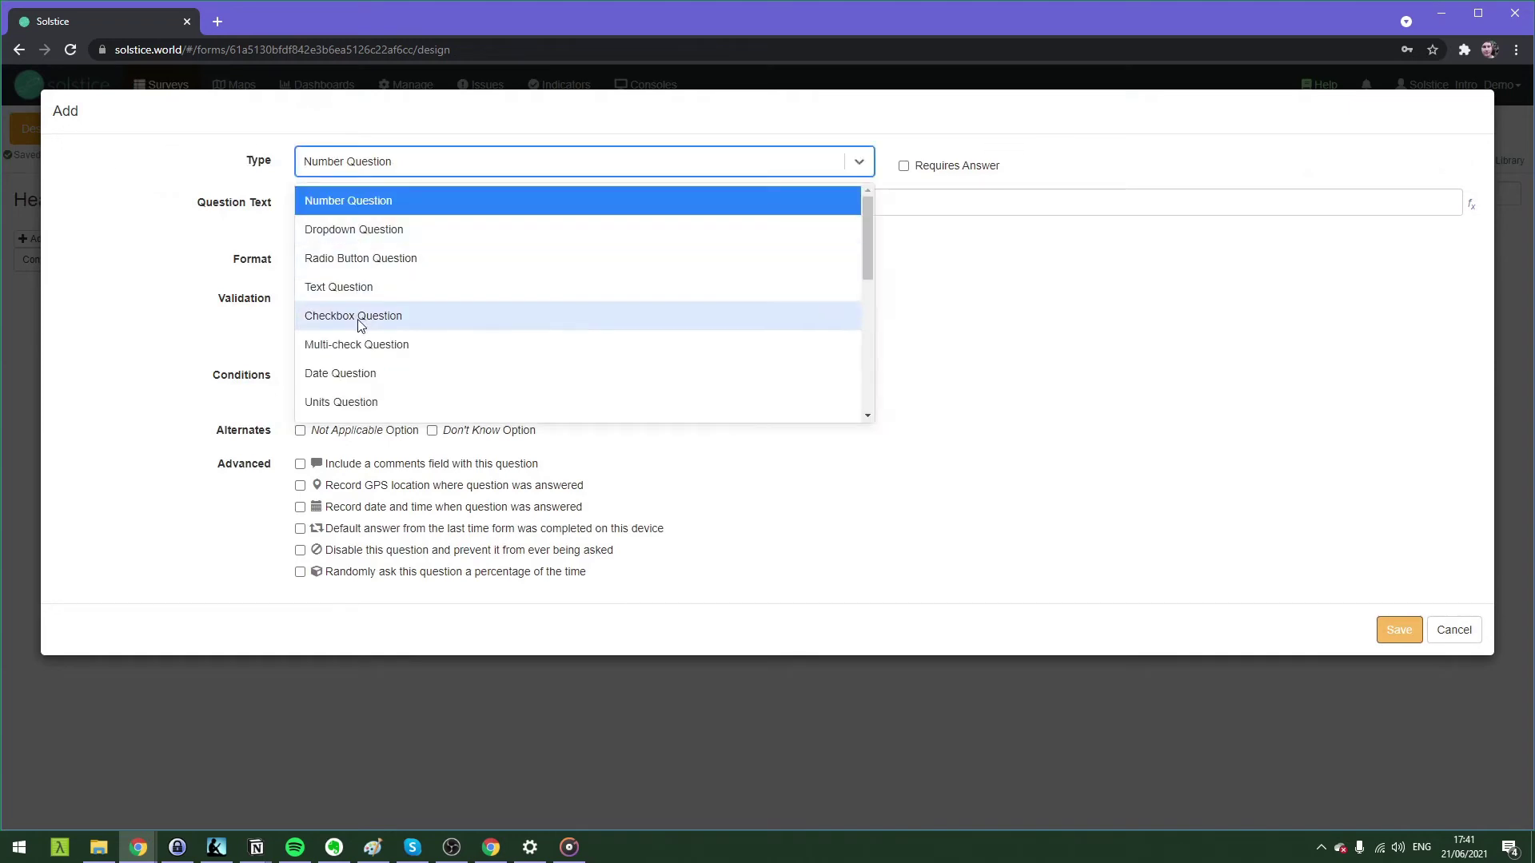
scroll(354, 297, "down", 1)
scroll(356, 331, "down", 1)
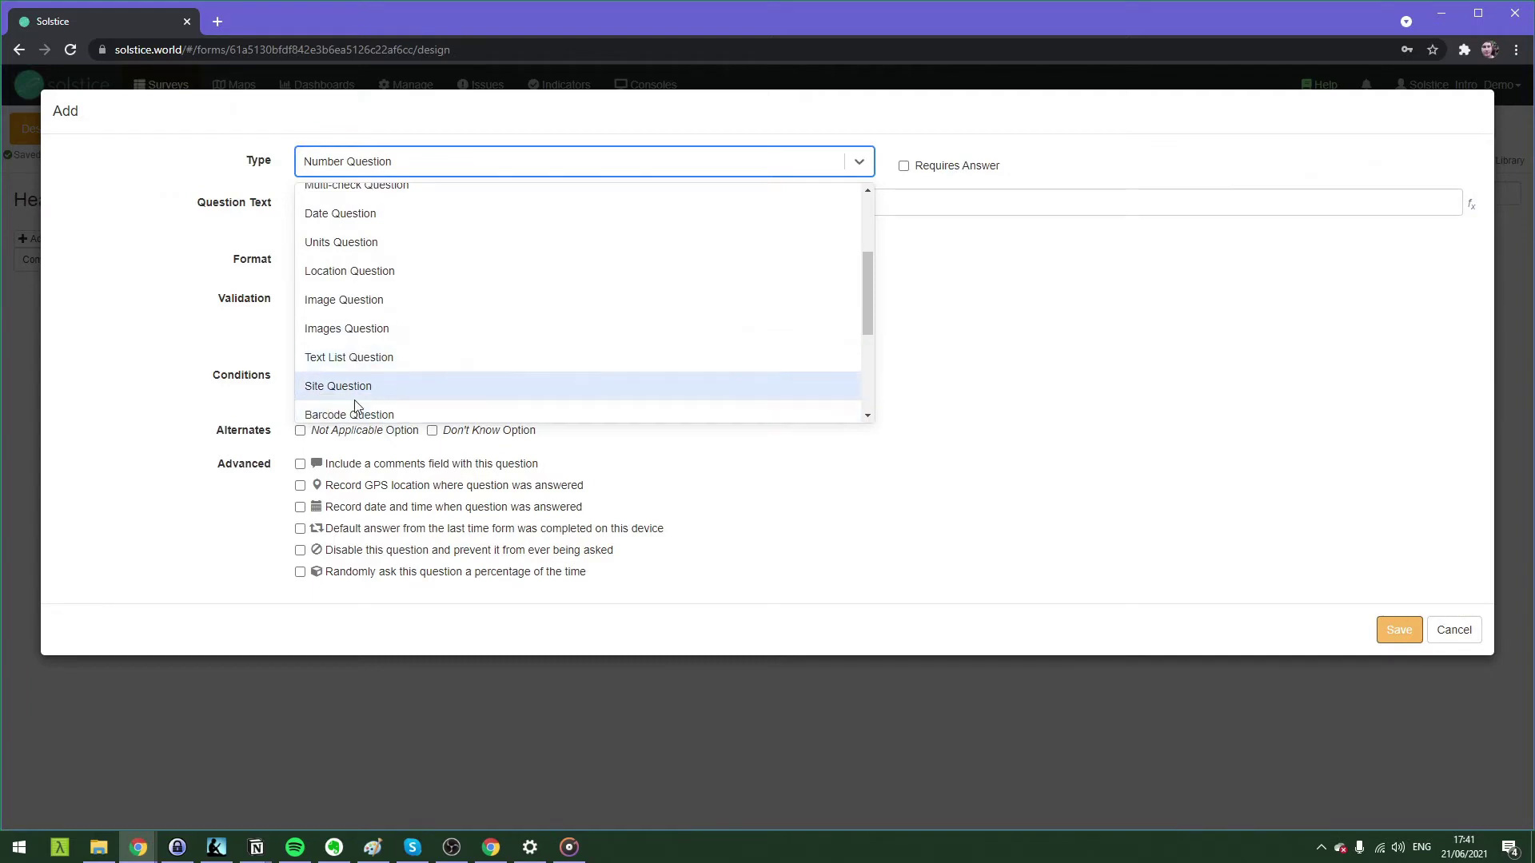
left_click(371, 392)
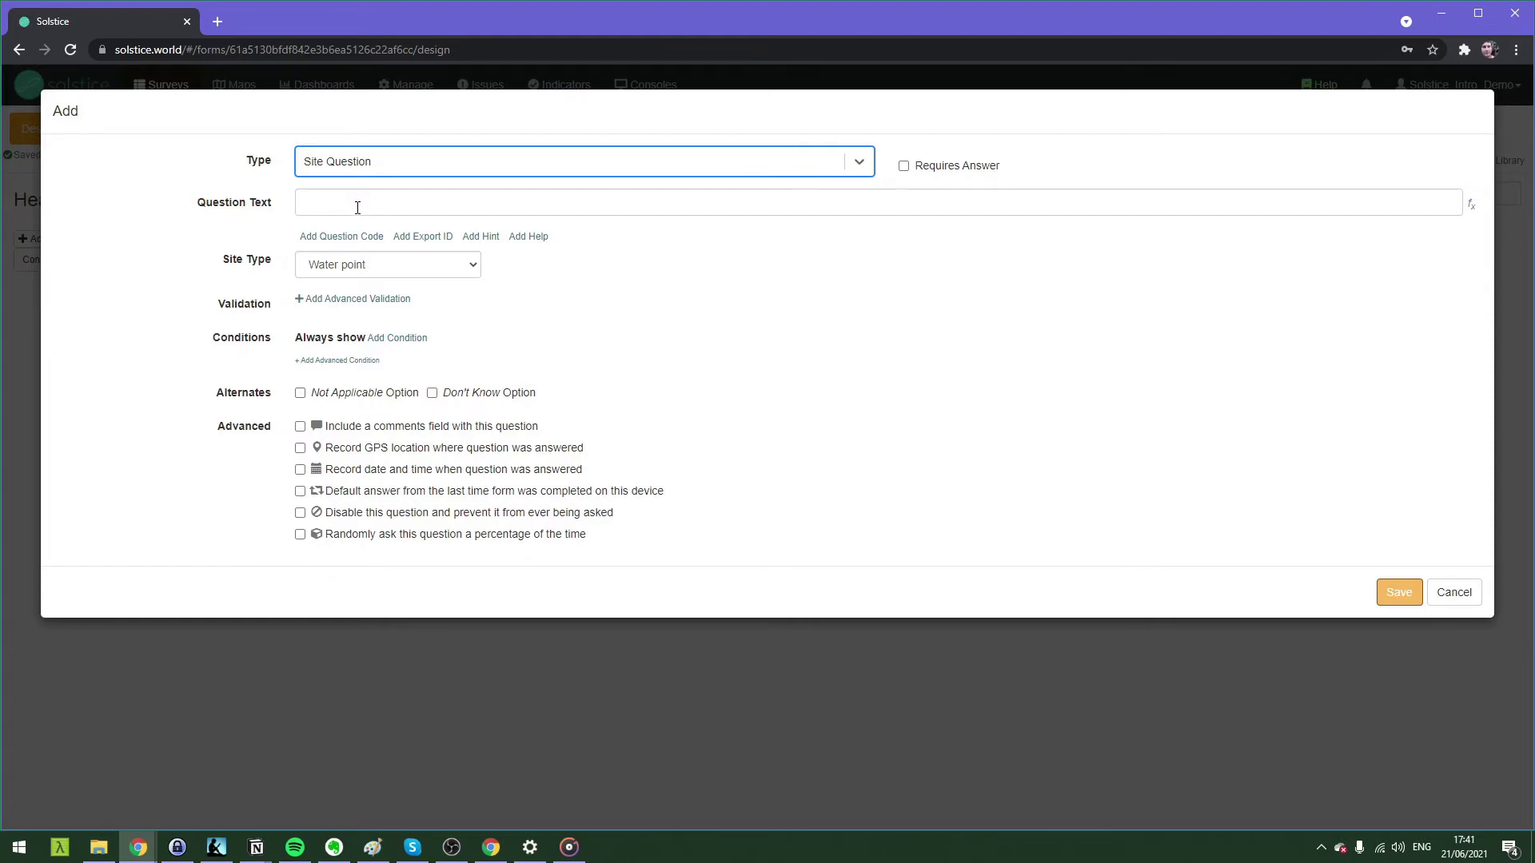
left_click(358, 208)
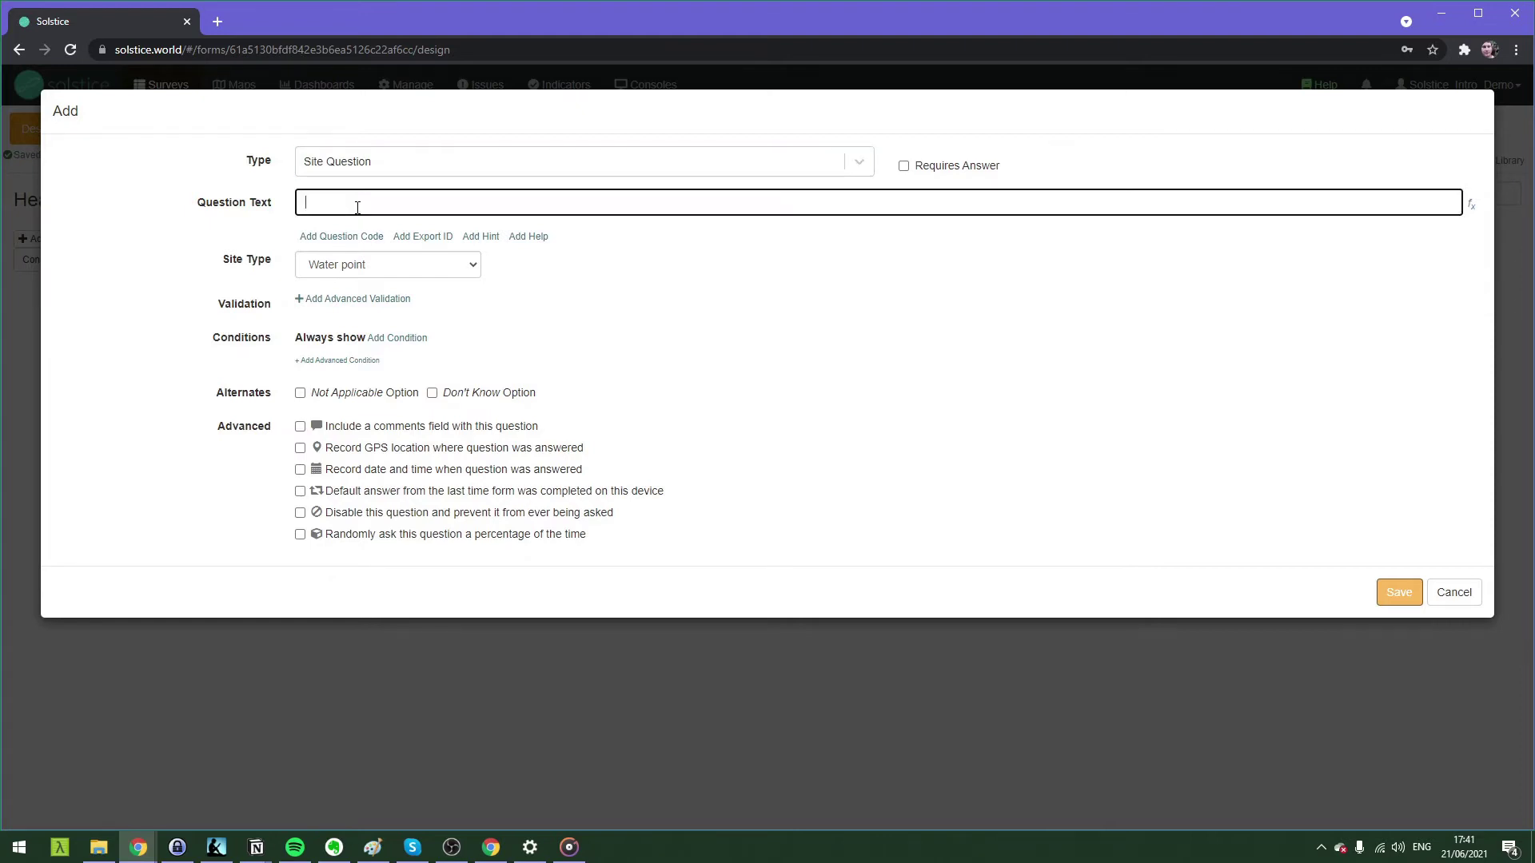
type("Health Facility")
left_click(357, 273)
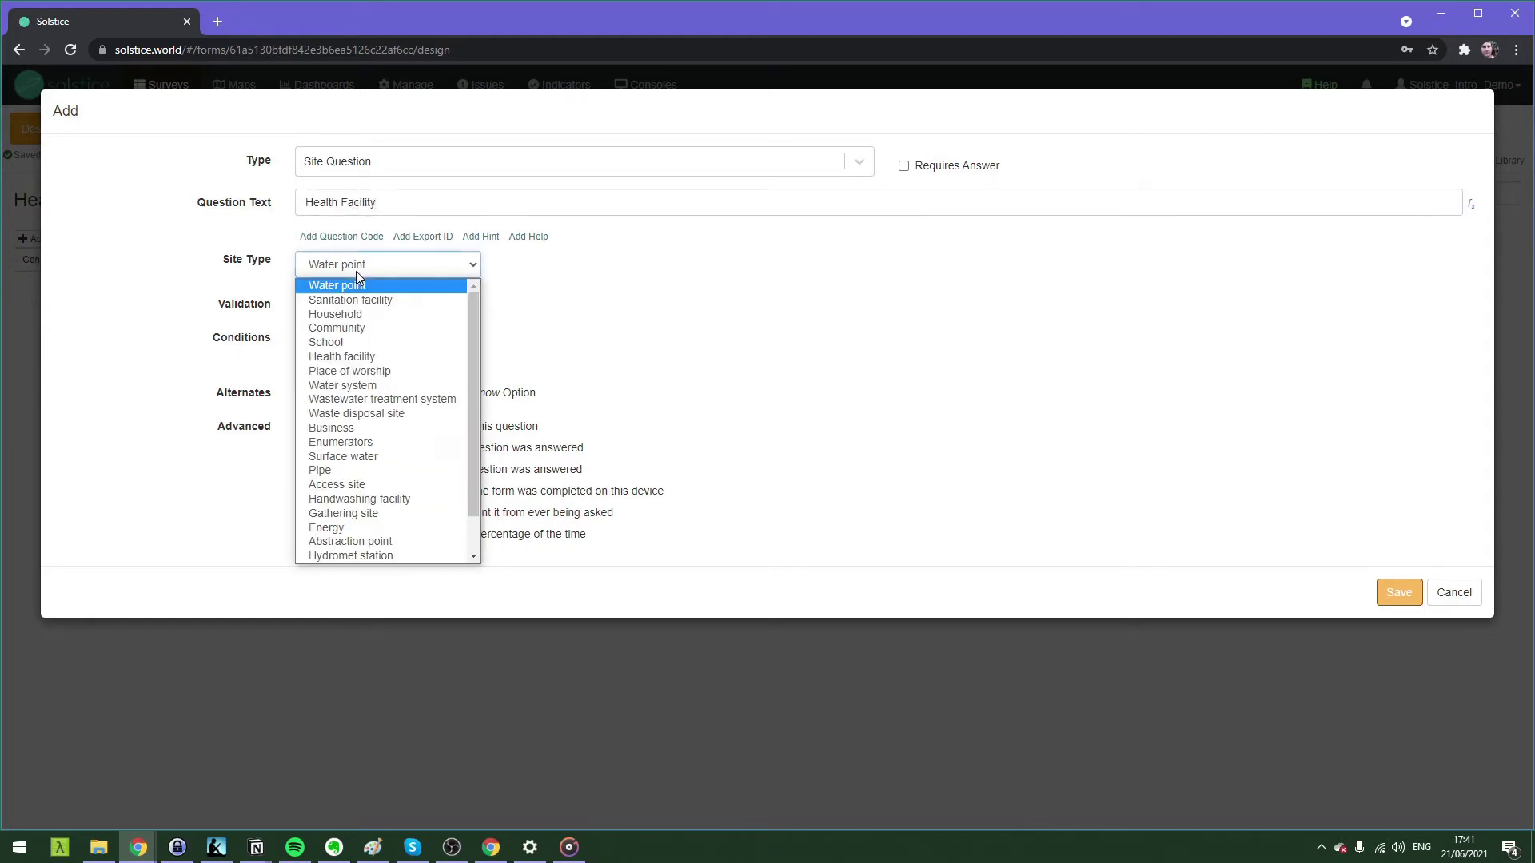
left_click(357, 357)
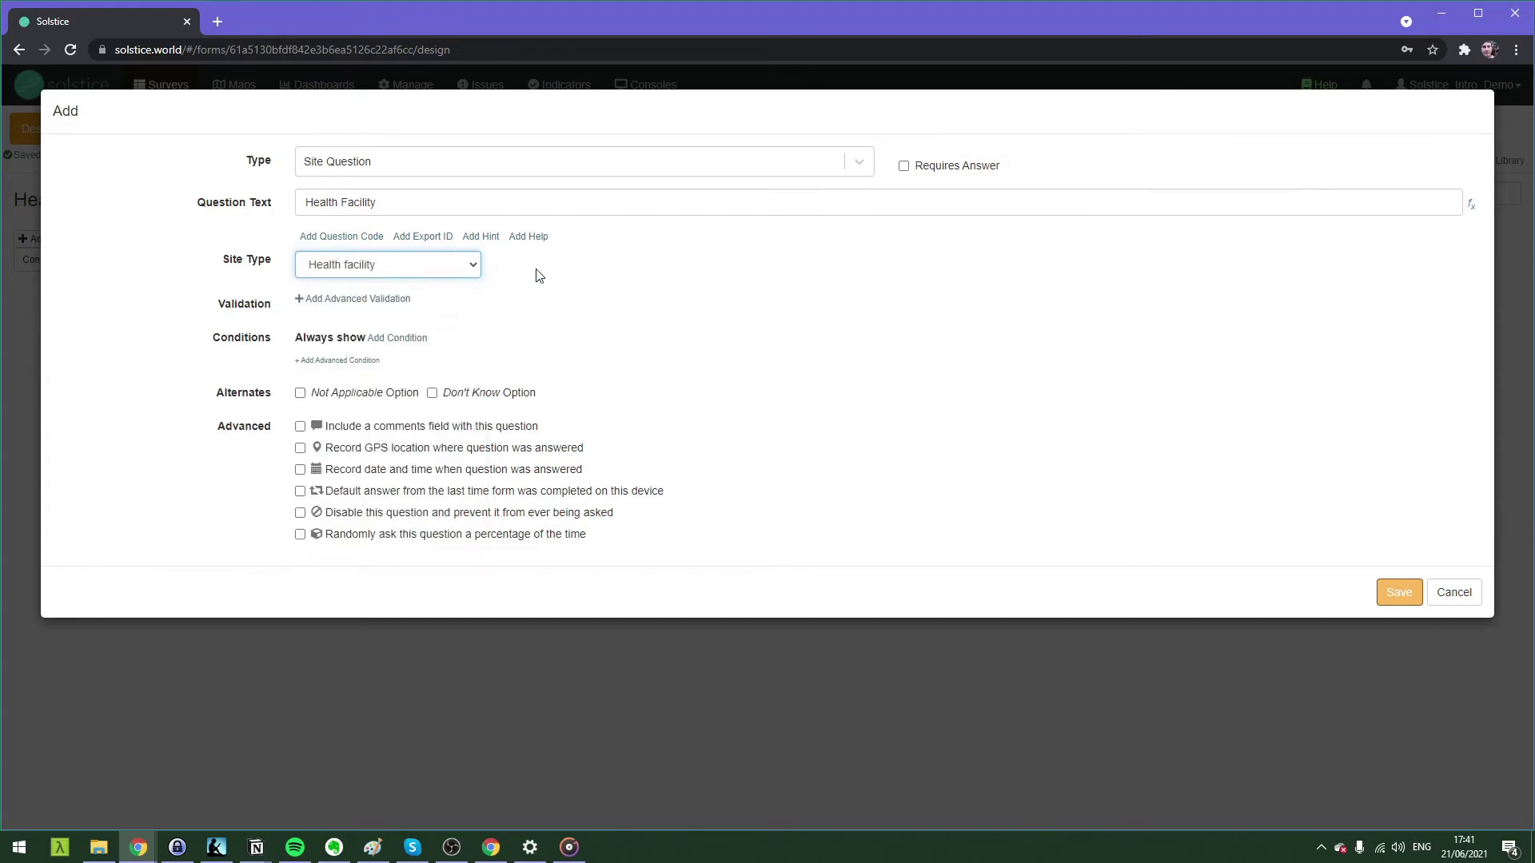
left_click(675, 343)
left_click(1395, 594)
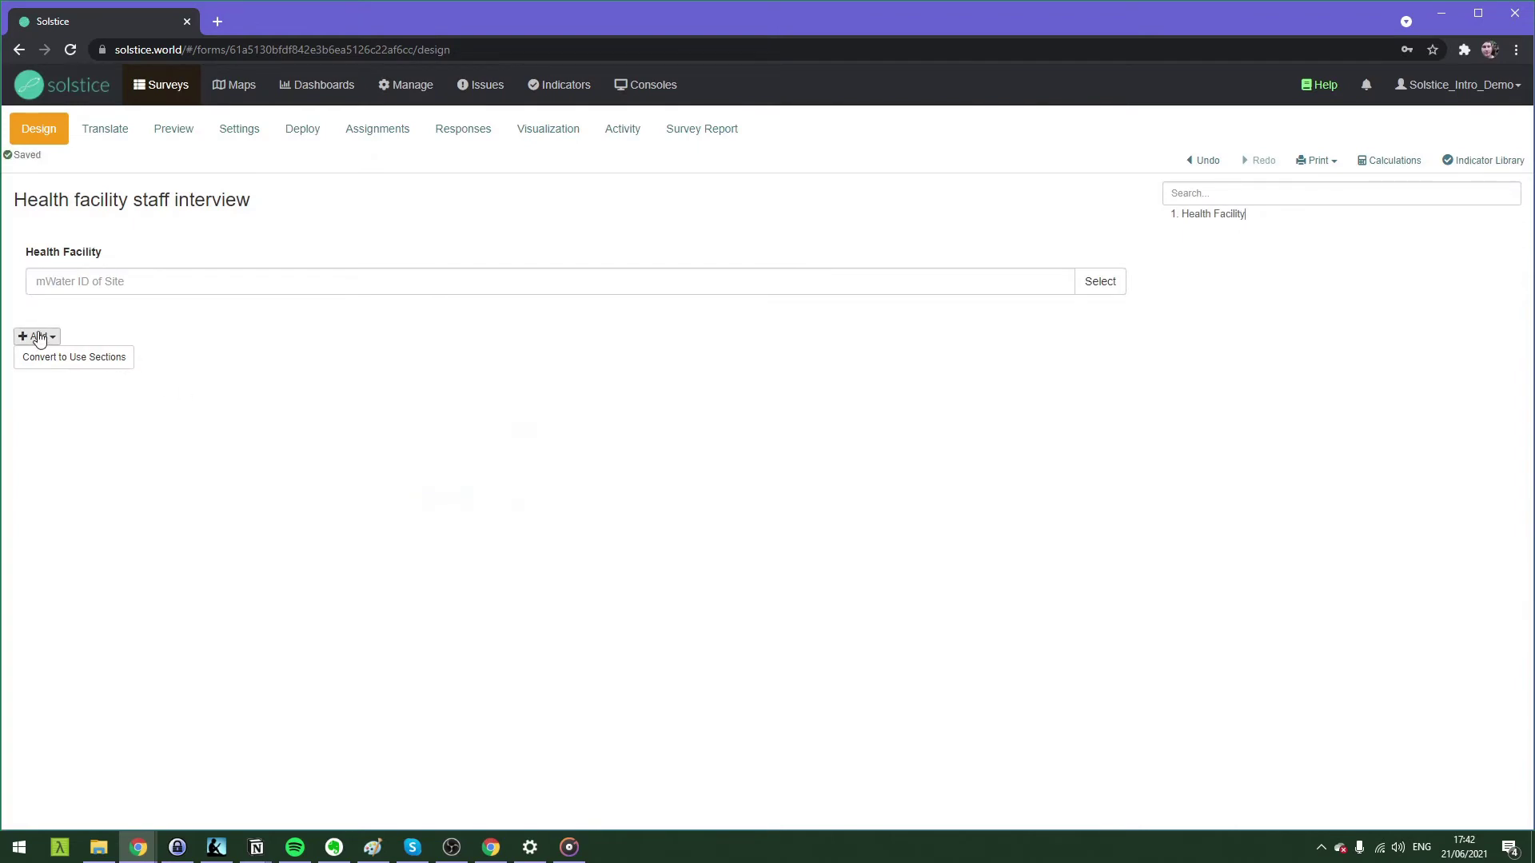
Add a Radio Button Question titled 'Gender'.
left_click(39, 337)
left_click(36, 357)
left_click(308, 166)
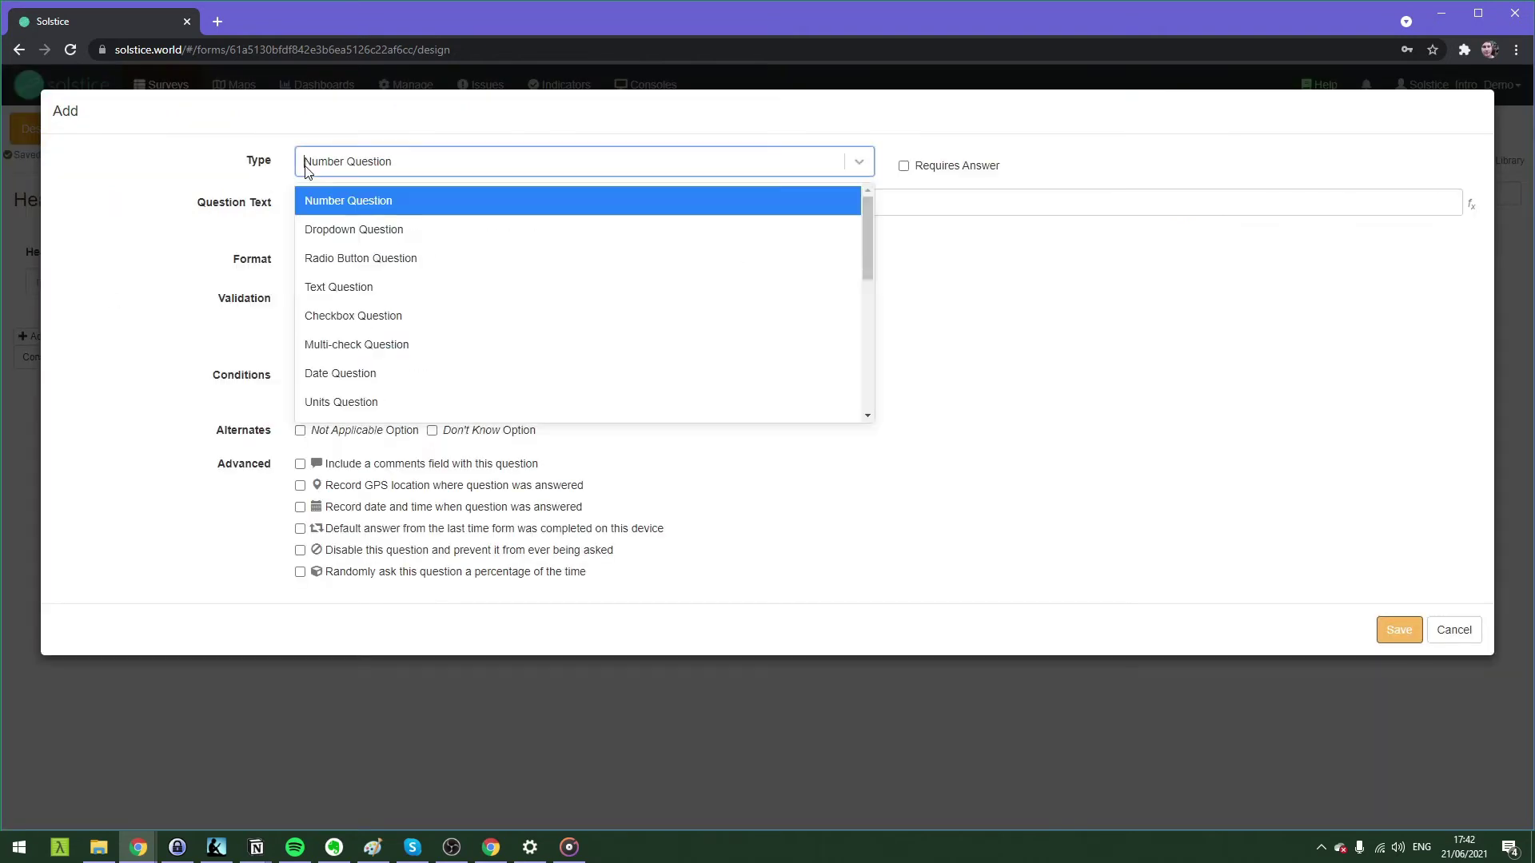
left_click(312, 259)
left_click(336, 194)
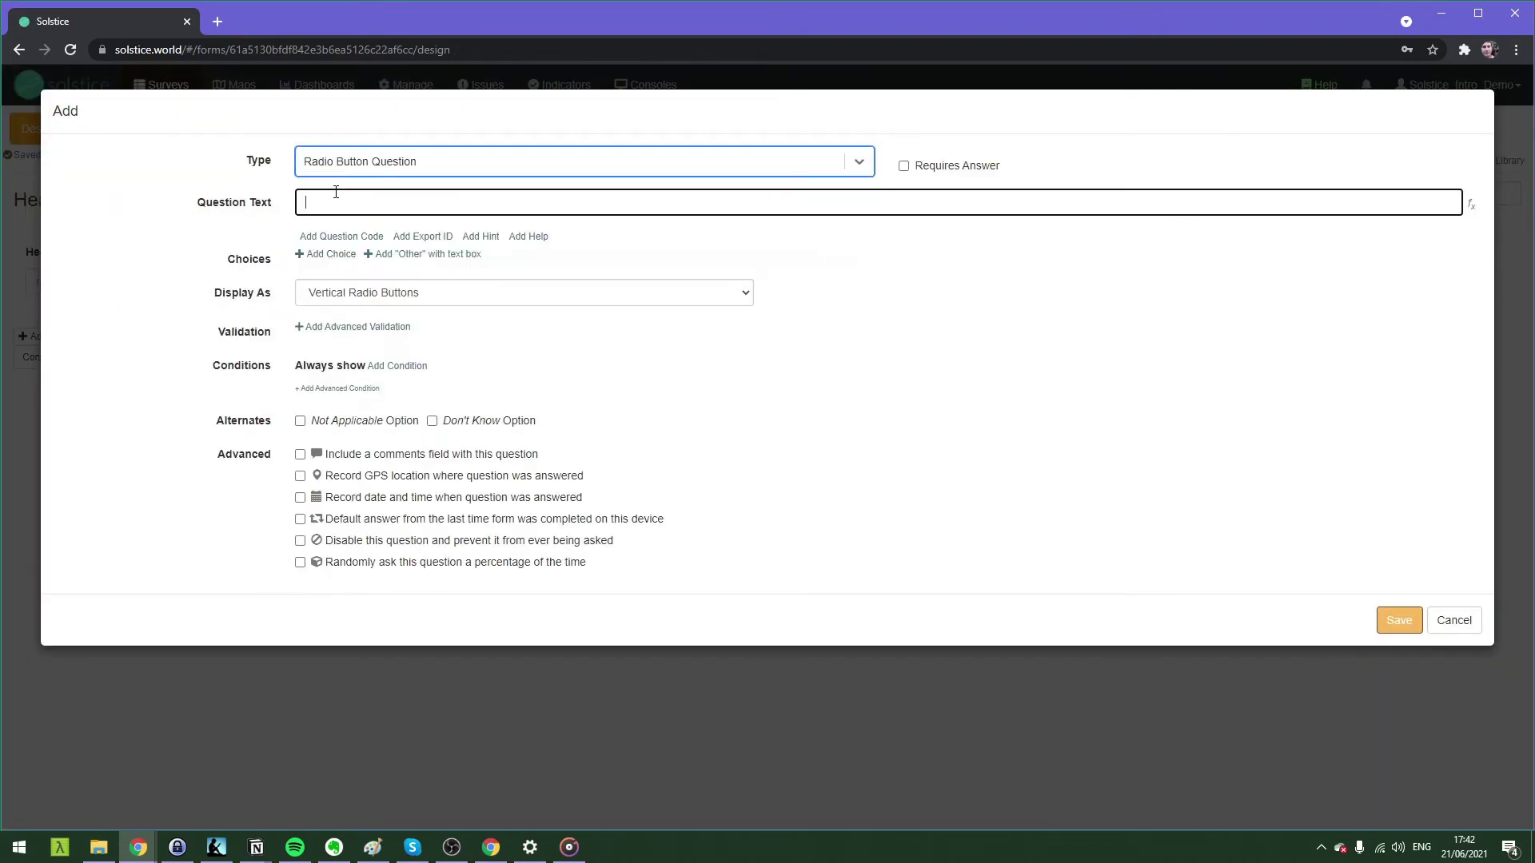
type("Gender")
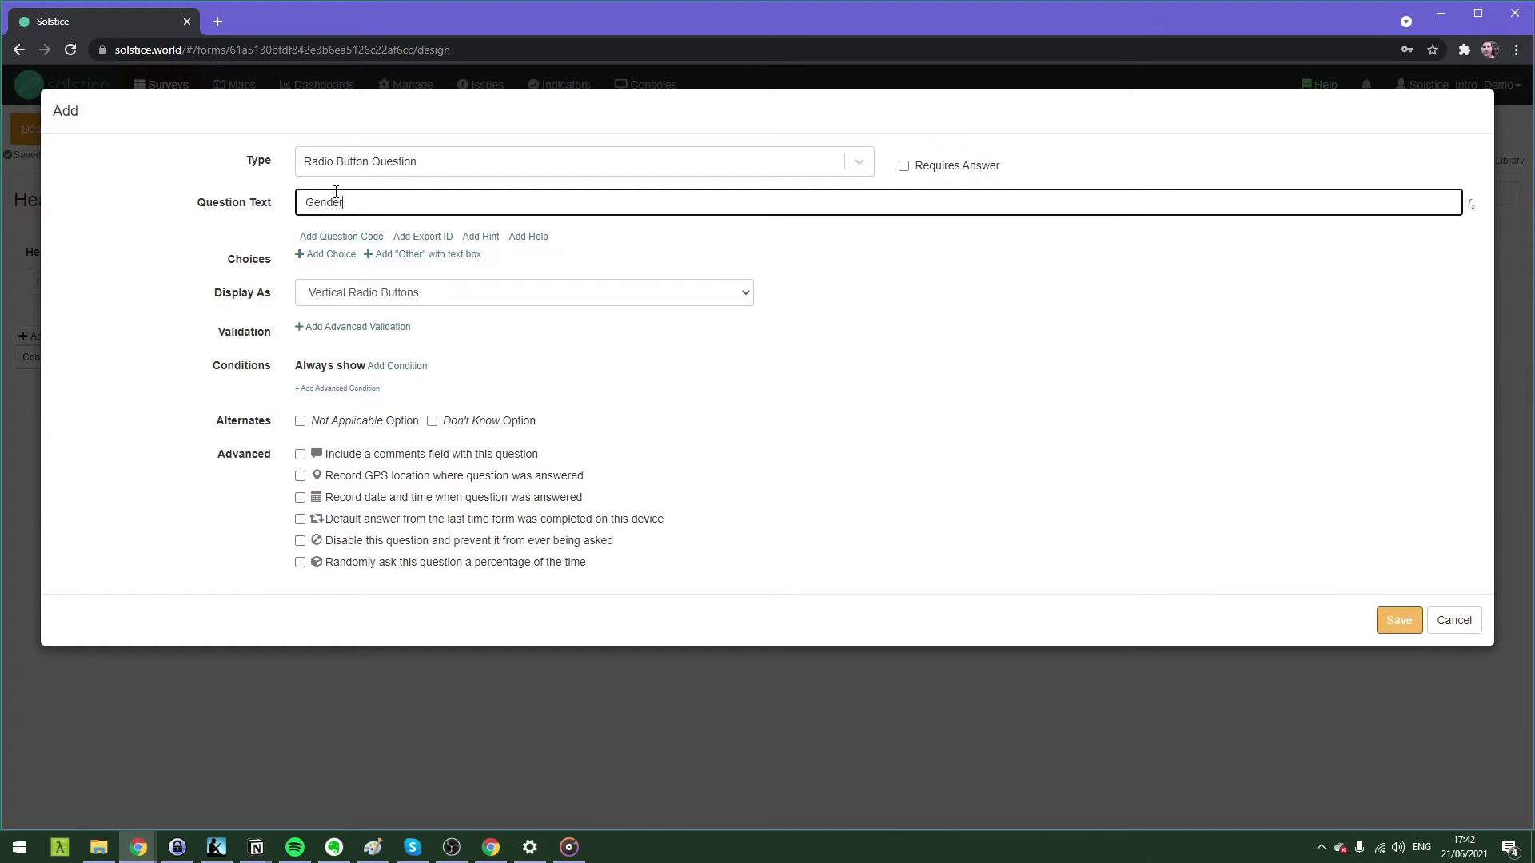
Give Gender the choices Female, Male and Other (please specify), and save.
left_click(336, 254)
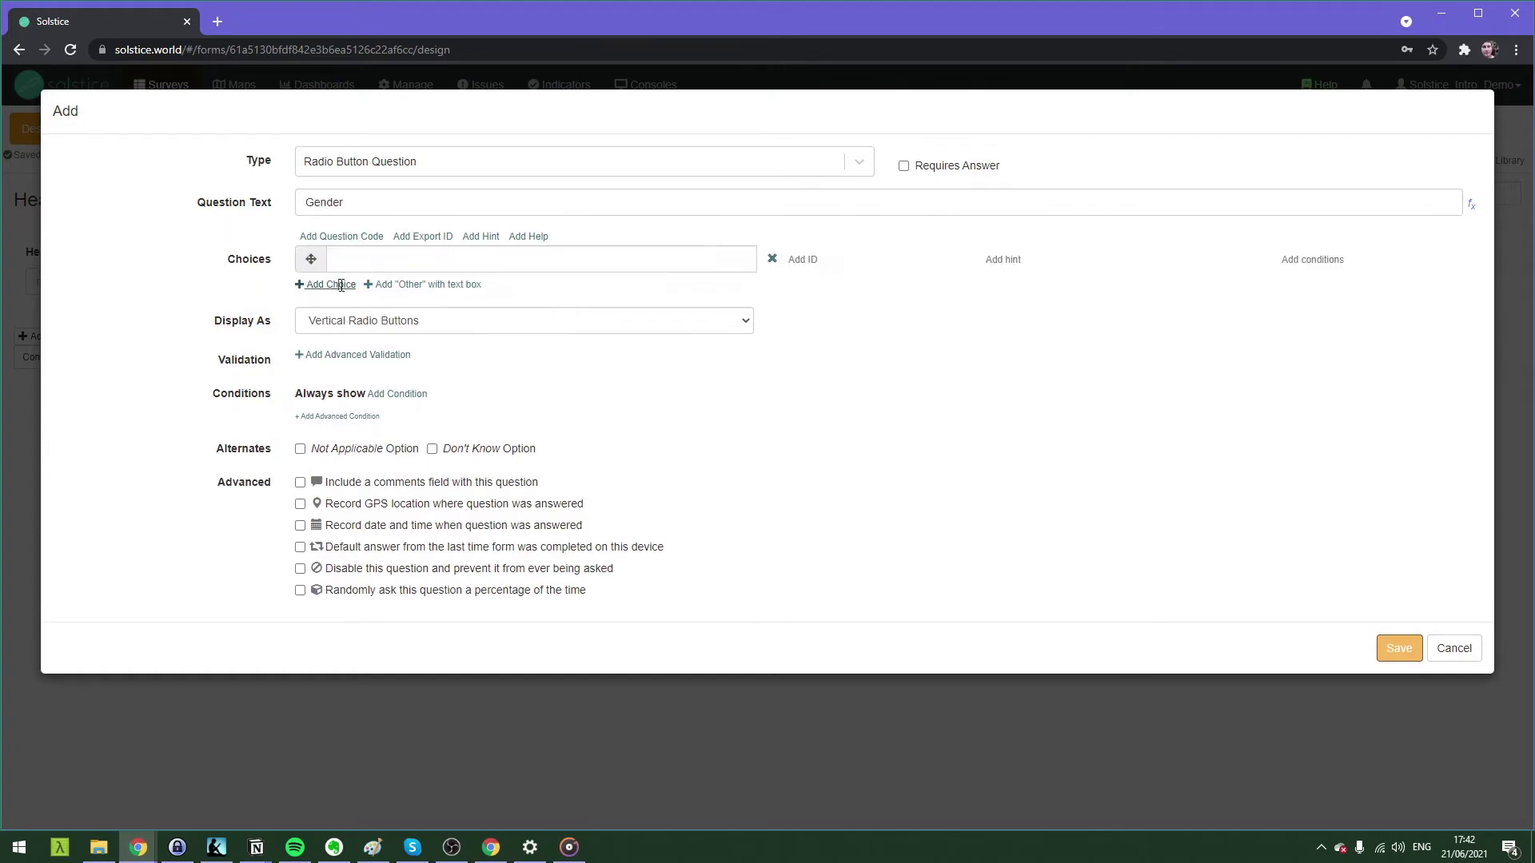
left_click(344, 285)
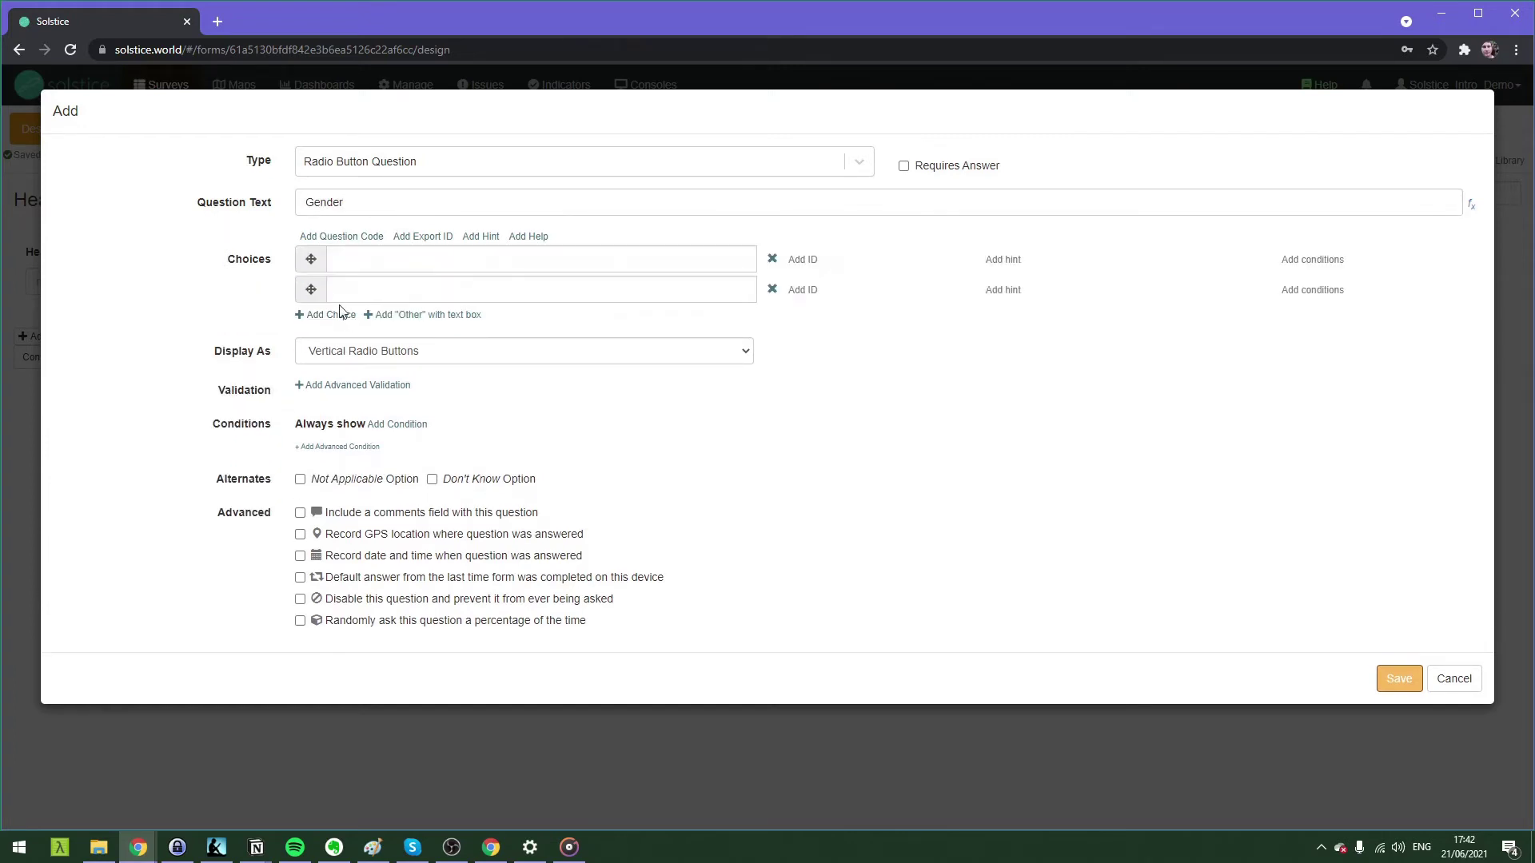
left_click(394, 314)
left_click(377, 263)
type("F")
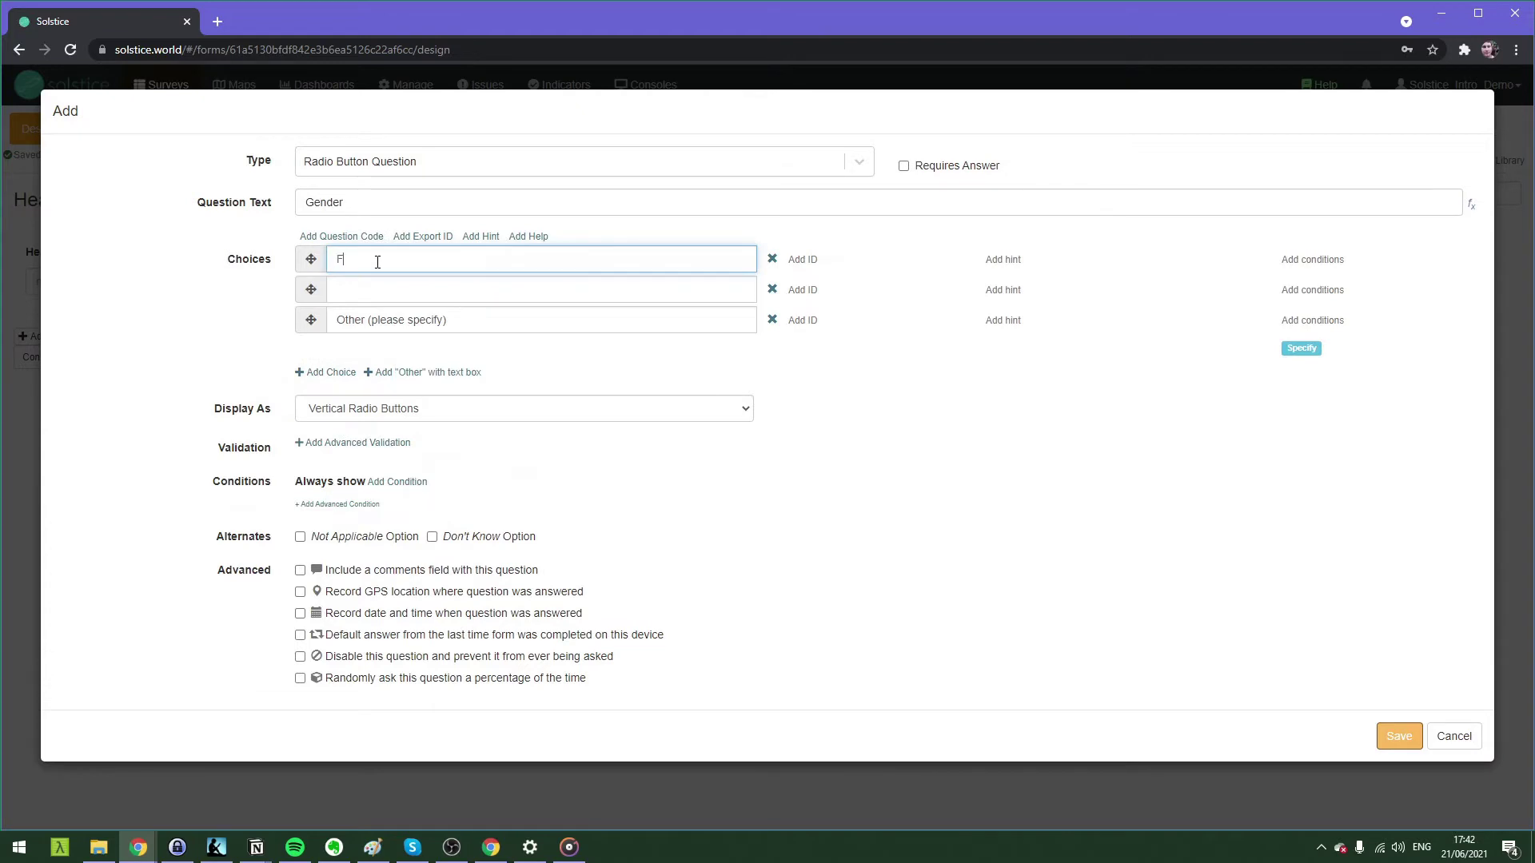
type("emale")
key("Tab")
key("Tab")
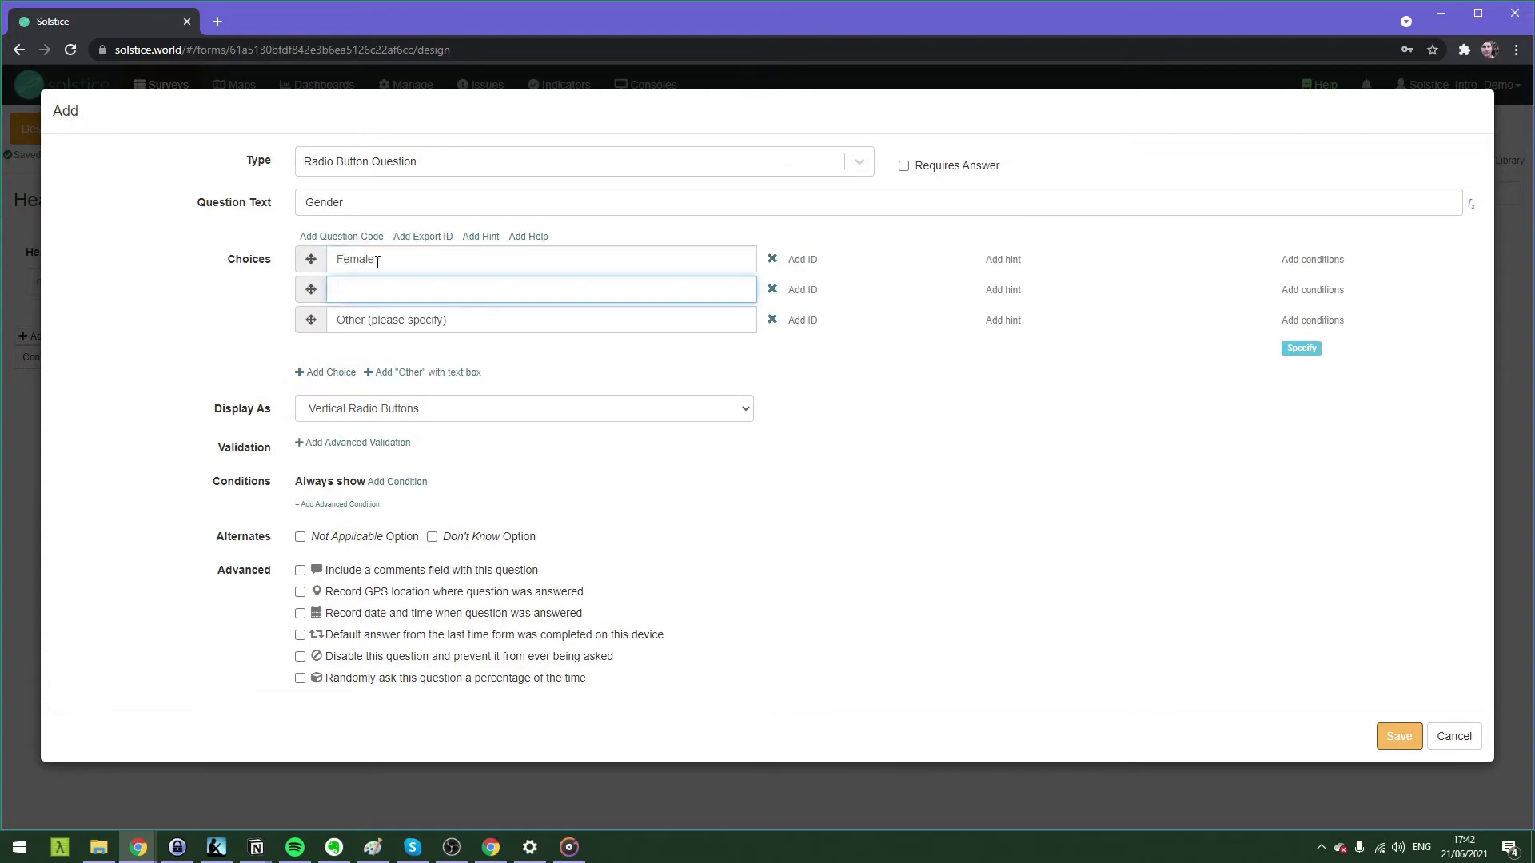
type("Male")
left_click(414, 361)
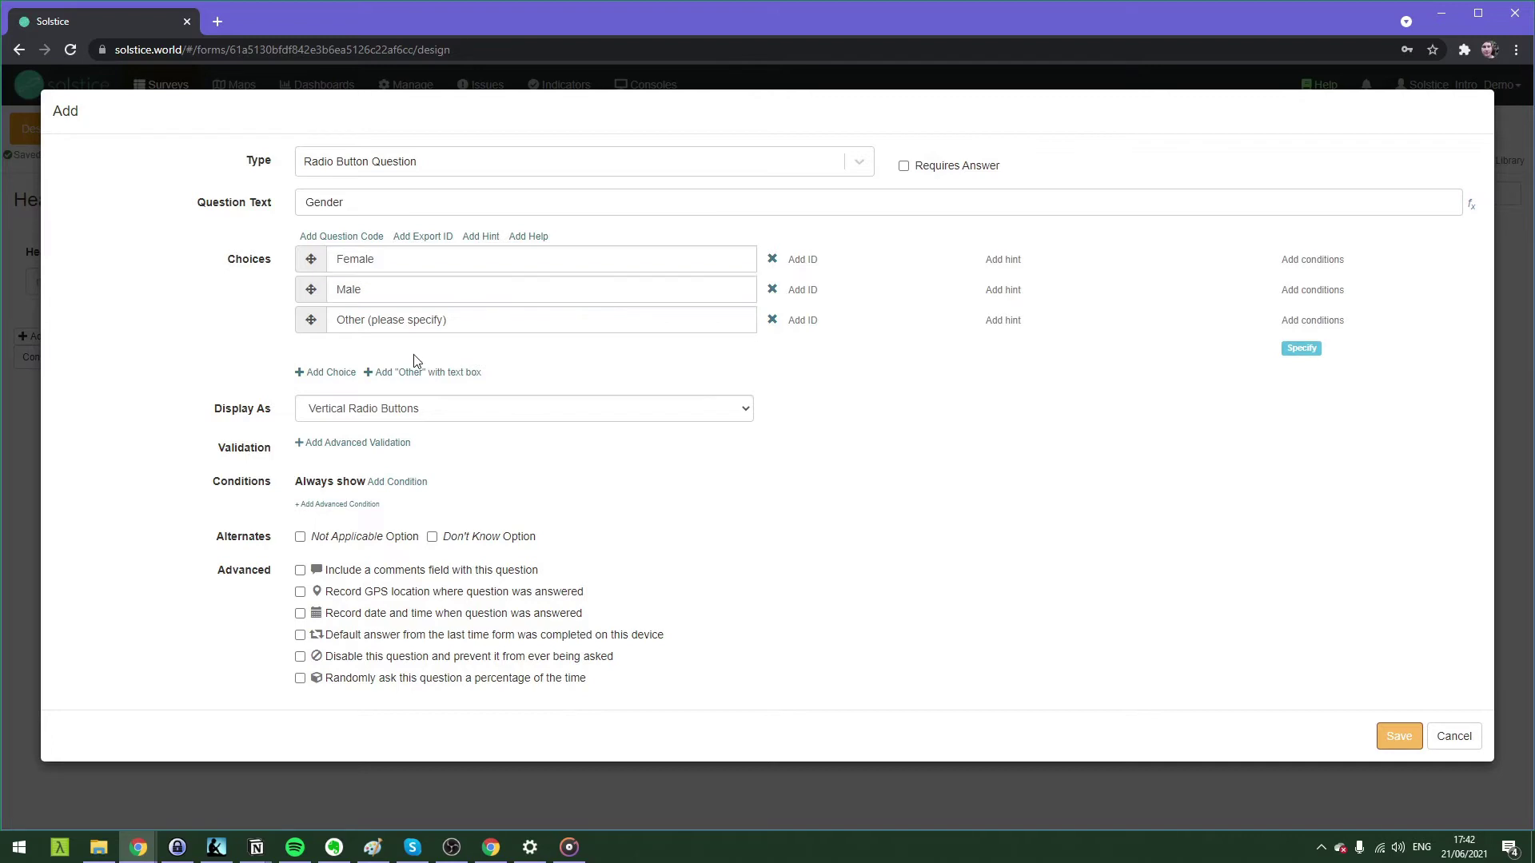
left_click(1400, 737)
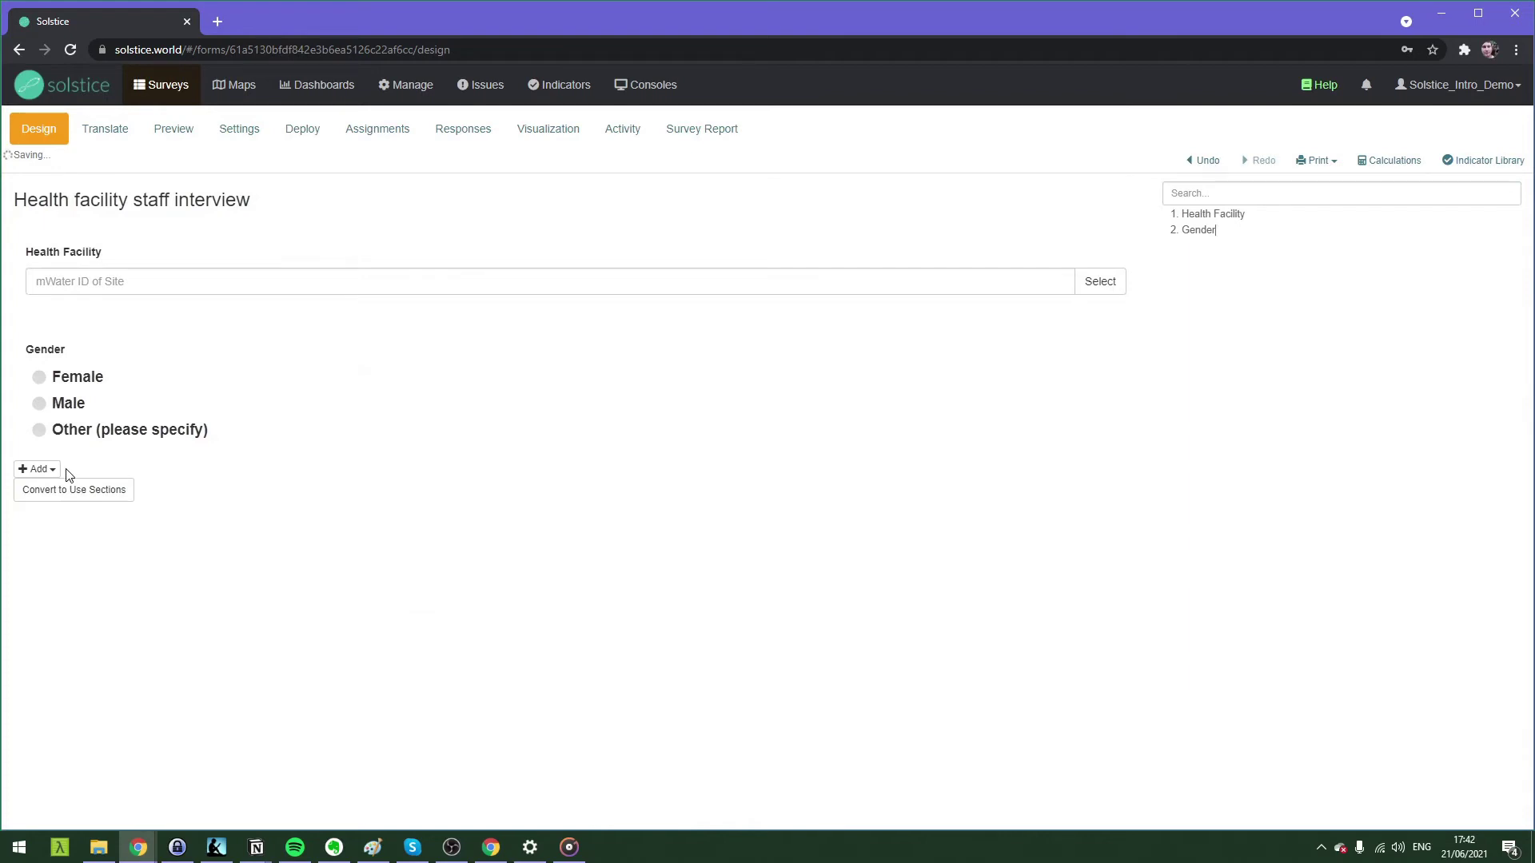
Make the Gender question require an answer.
left_click(65, 327)
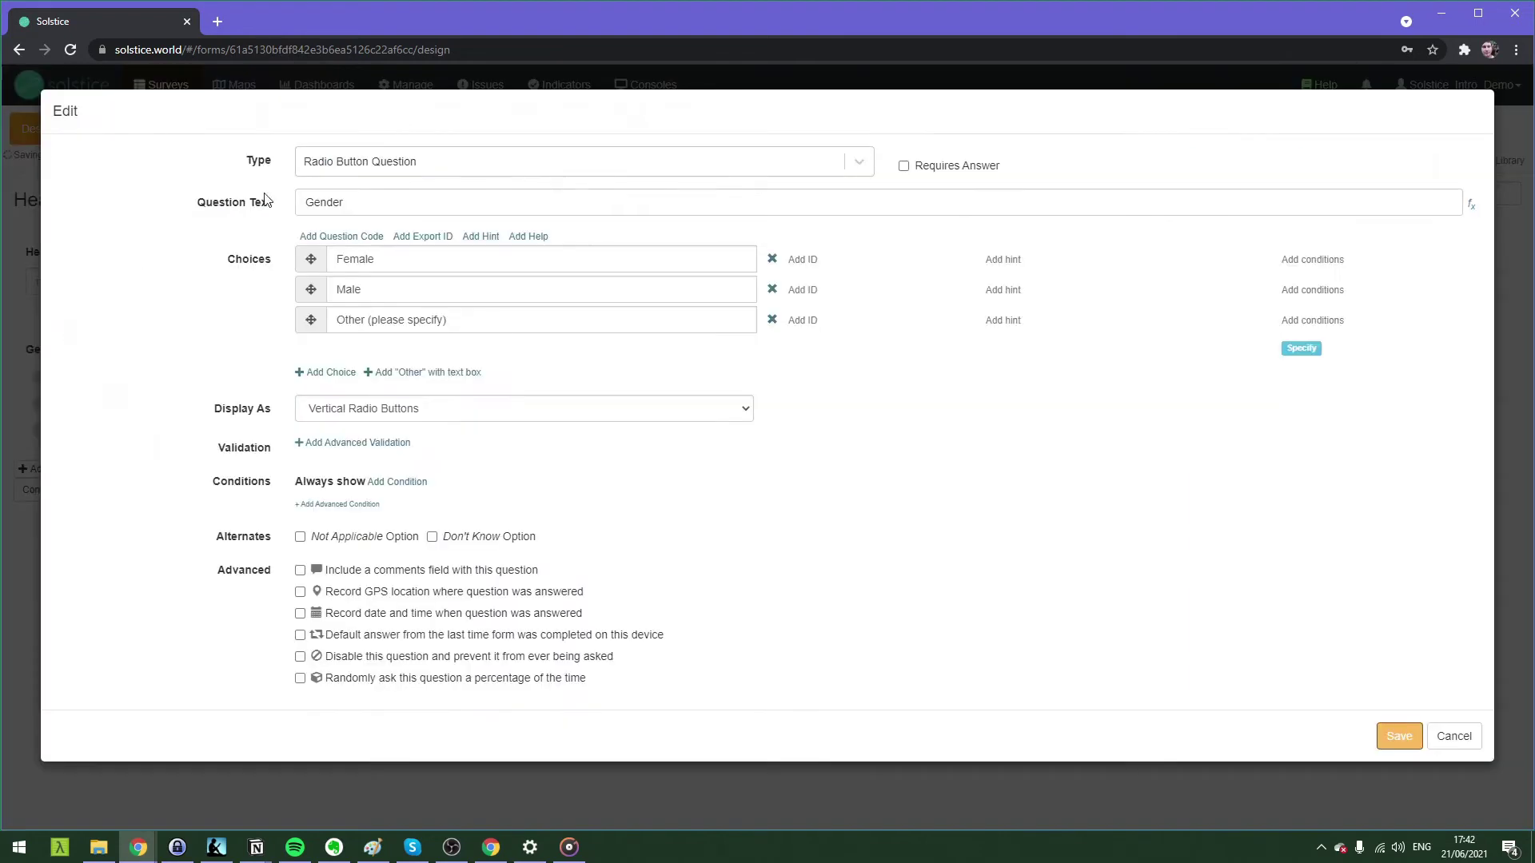
left_click(903, 167)
left_click(1399, 736)
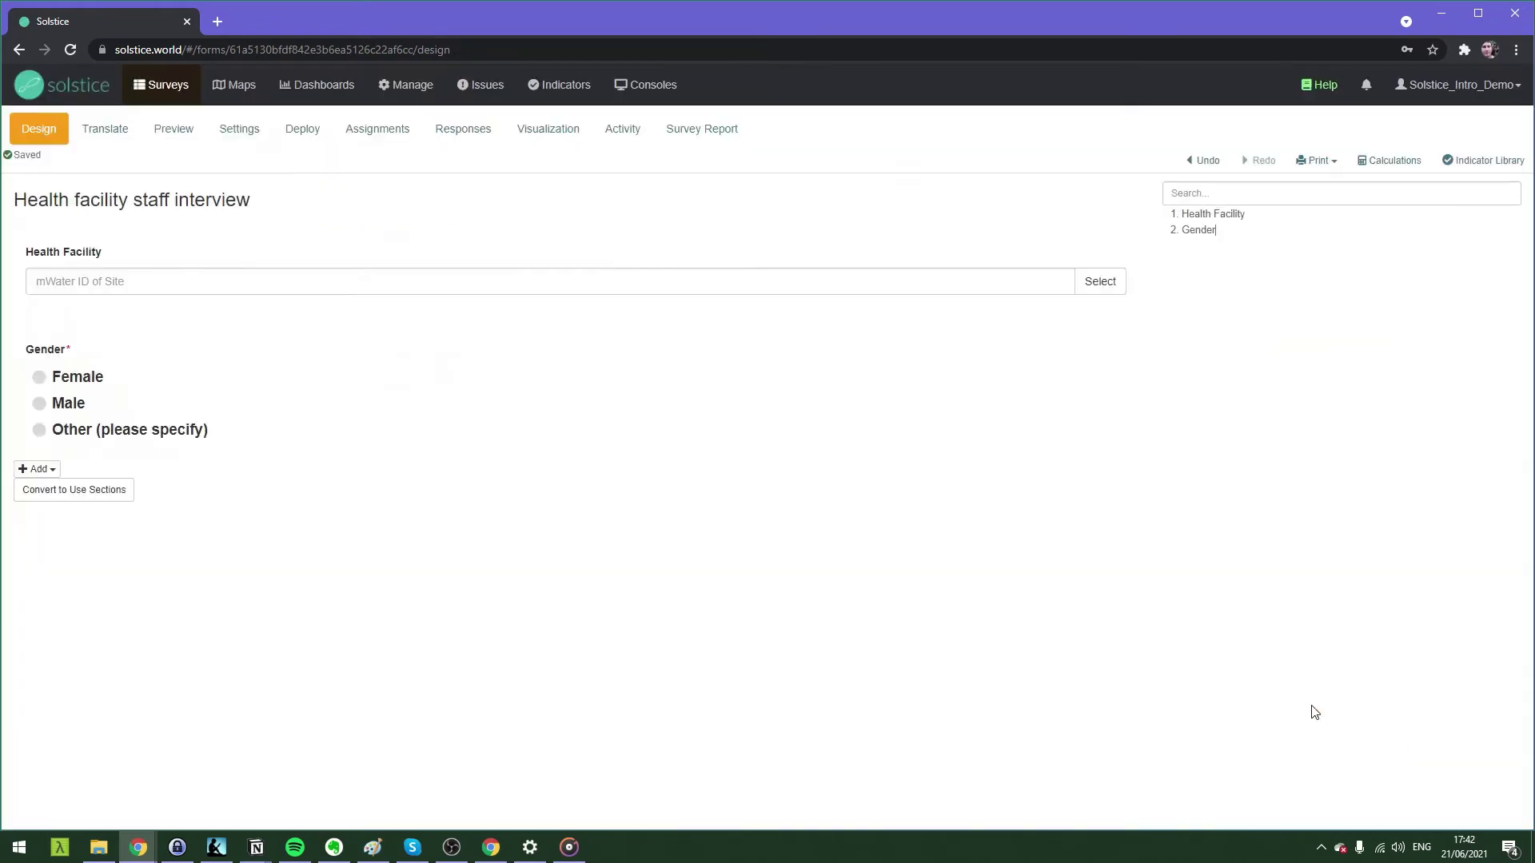
mouse_move(103, 384)
left_click(24, 470)
Add a new question worded 'Highest level of education acquired'.
left_click(73, 498)
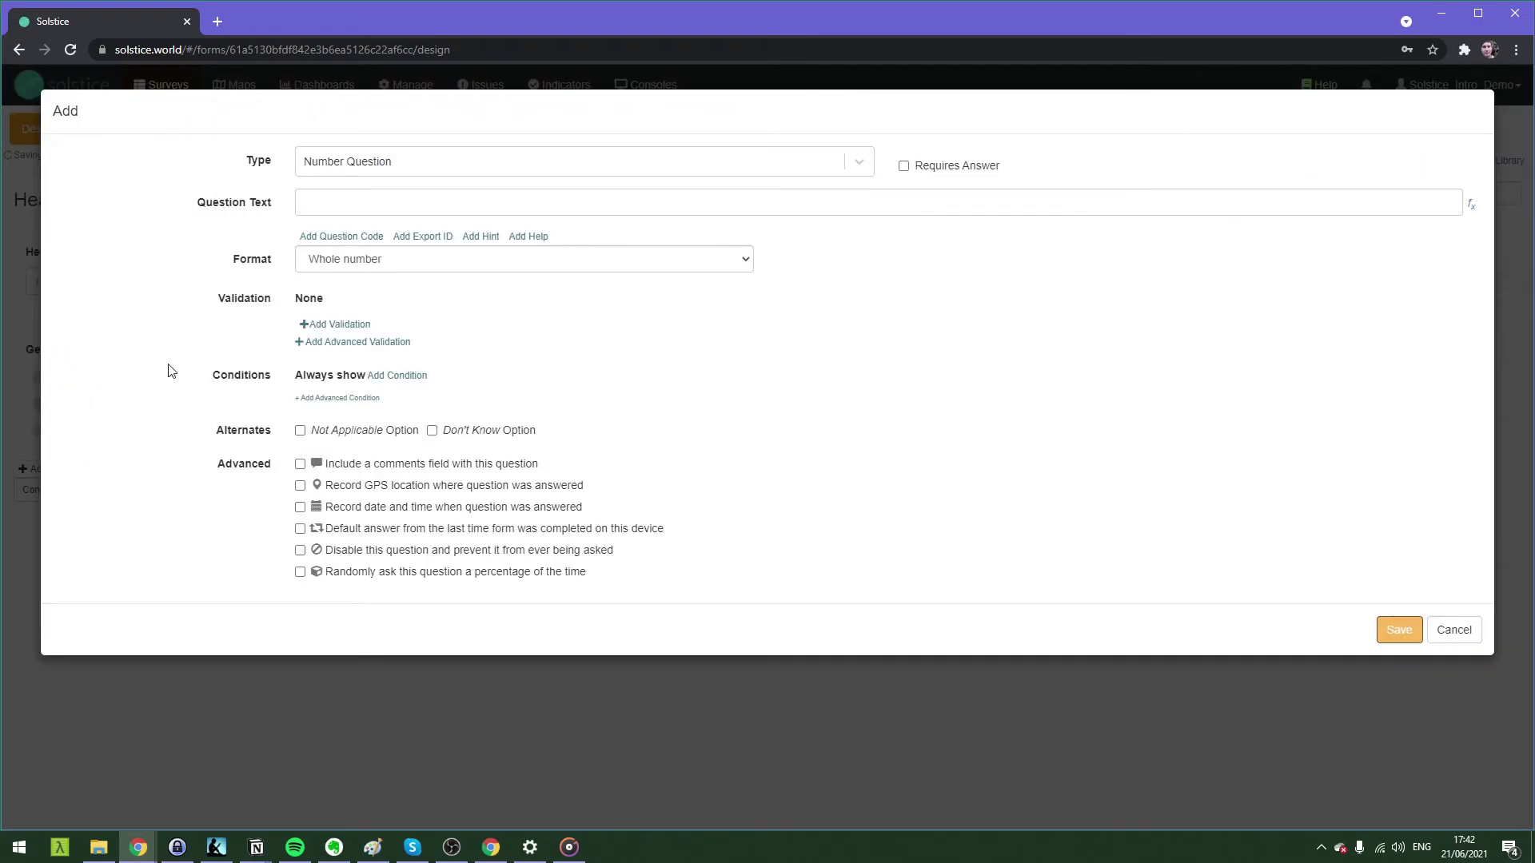
left_click(352, 164)
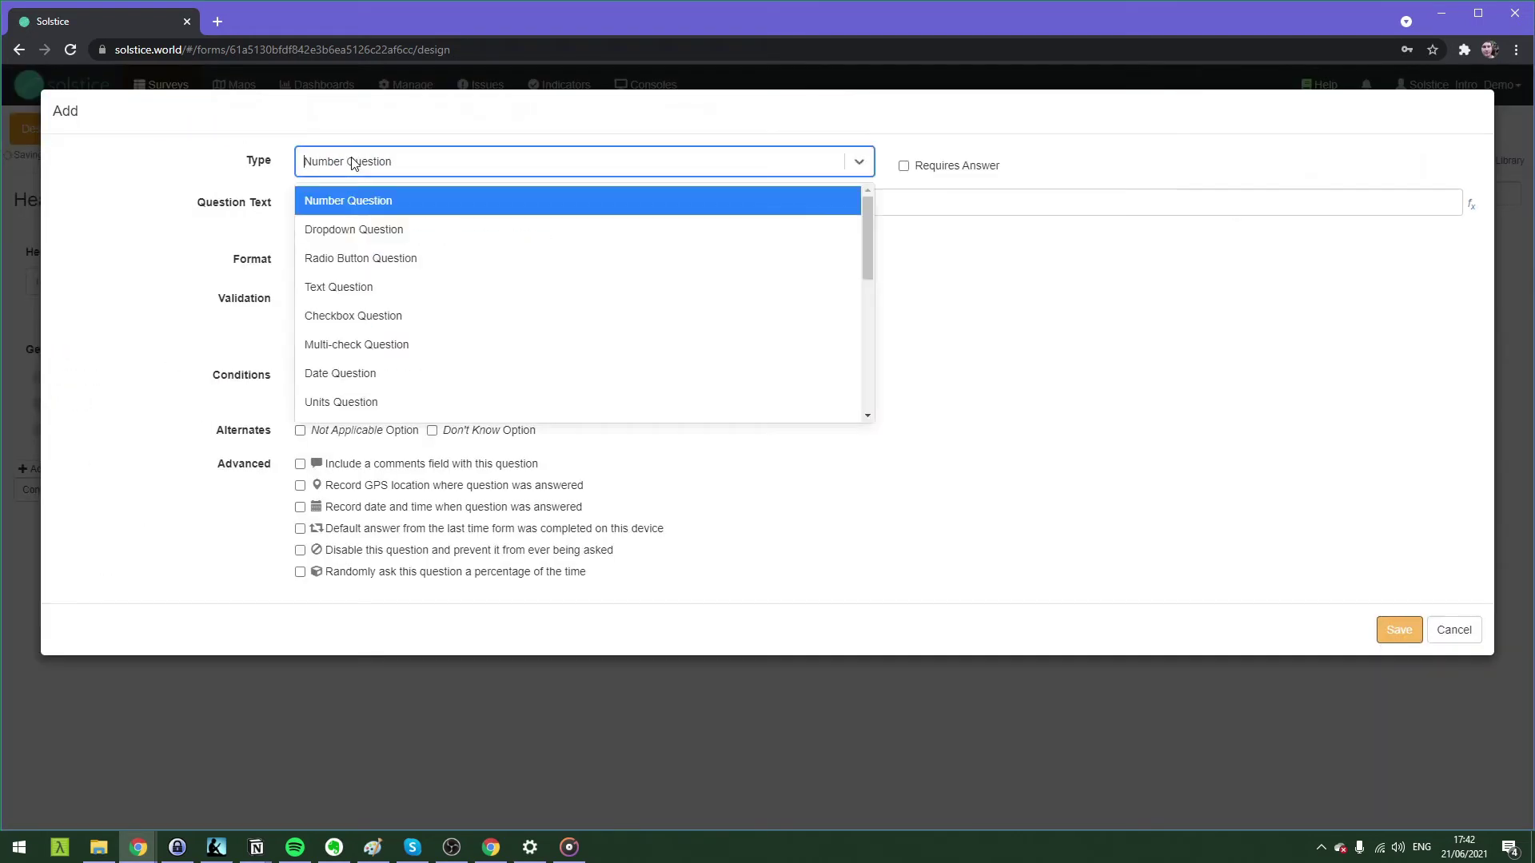
left_click(352, 230)
left_click(369, 205)
type("Hig")
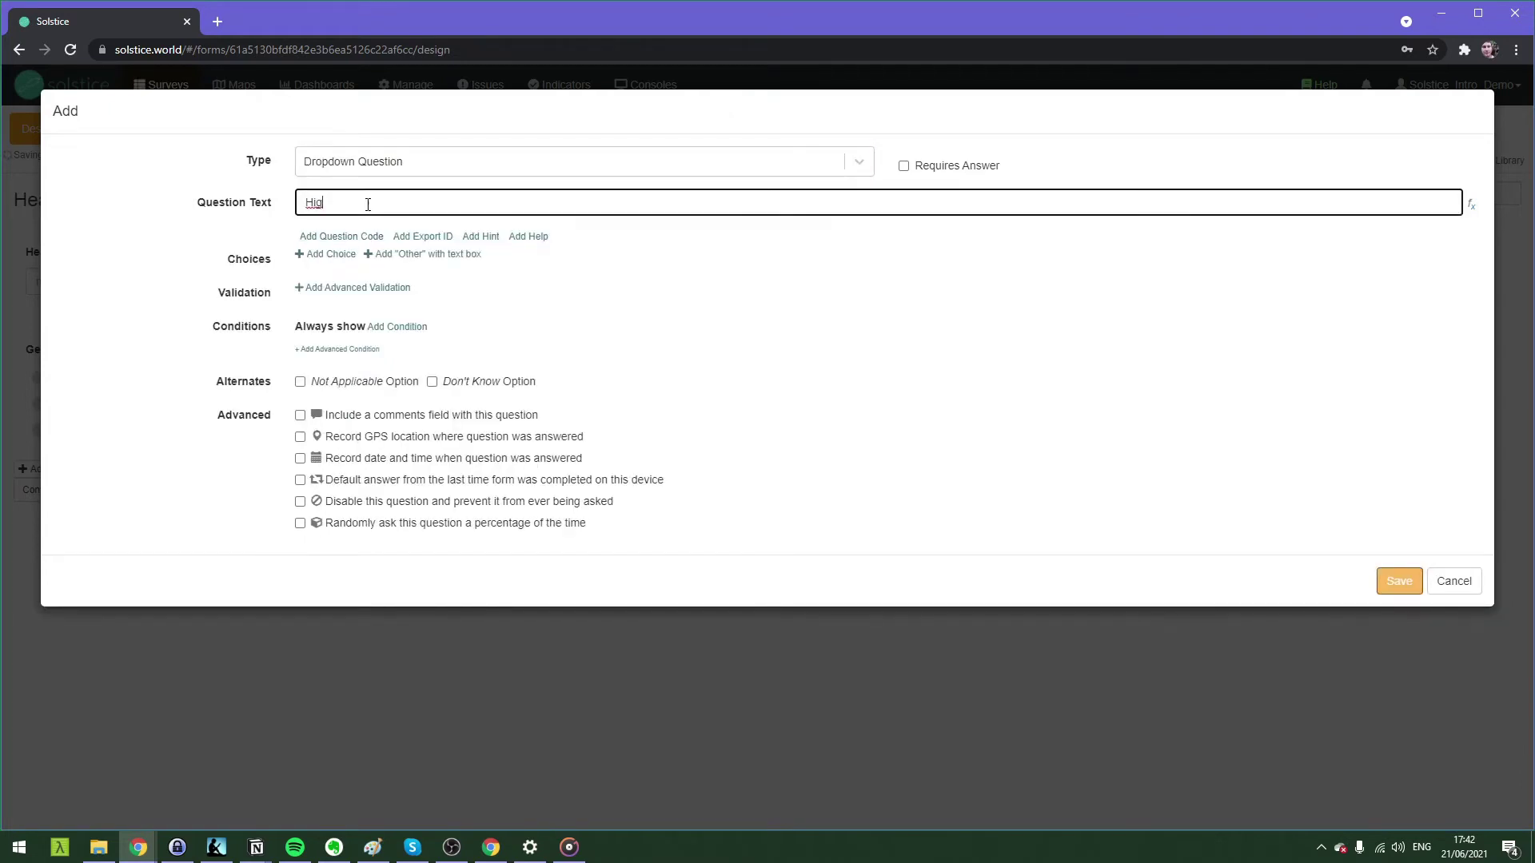
type("hest level of education")
double_click(345, 253)
left_click(352, 253)
left_click(509, 201)
type("acquired")
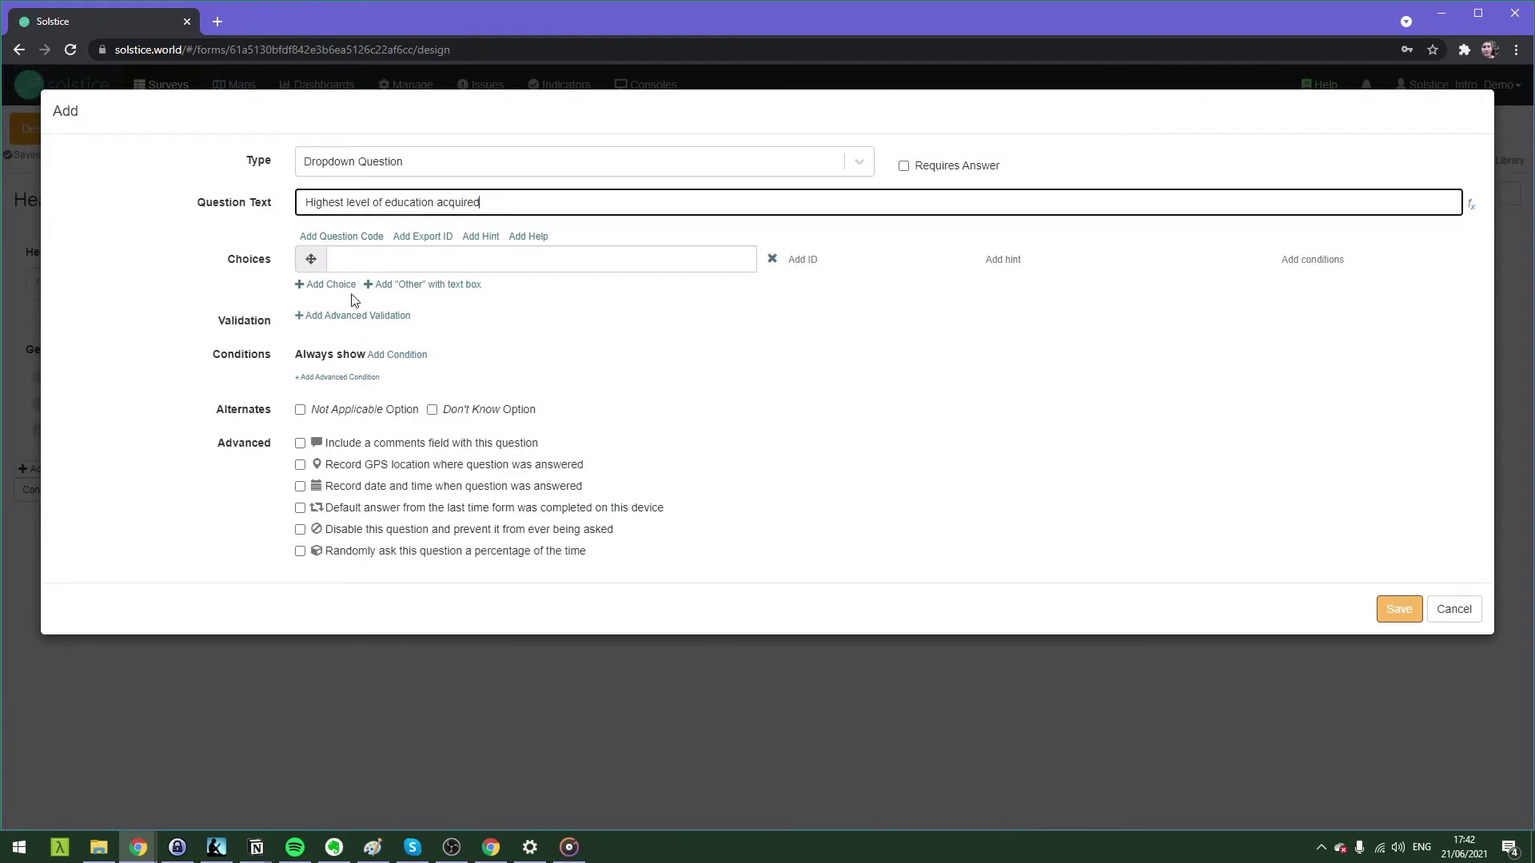
left_click(349, 264)
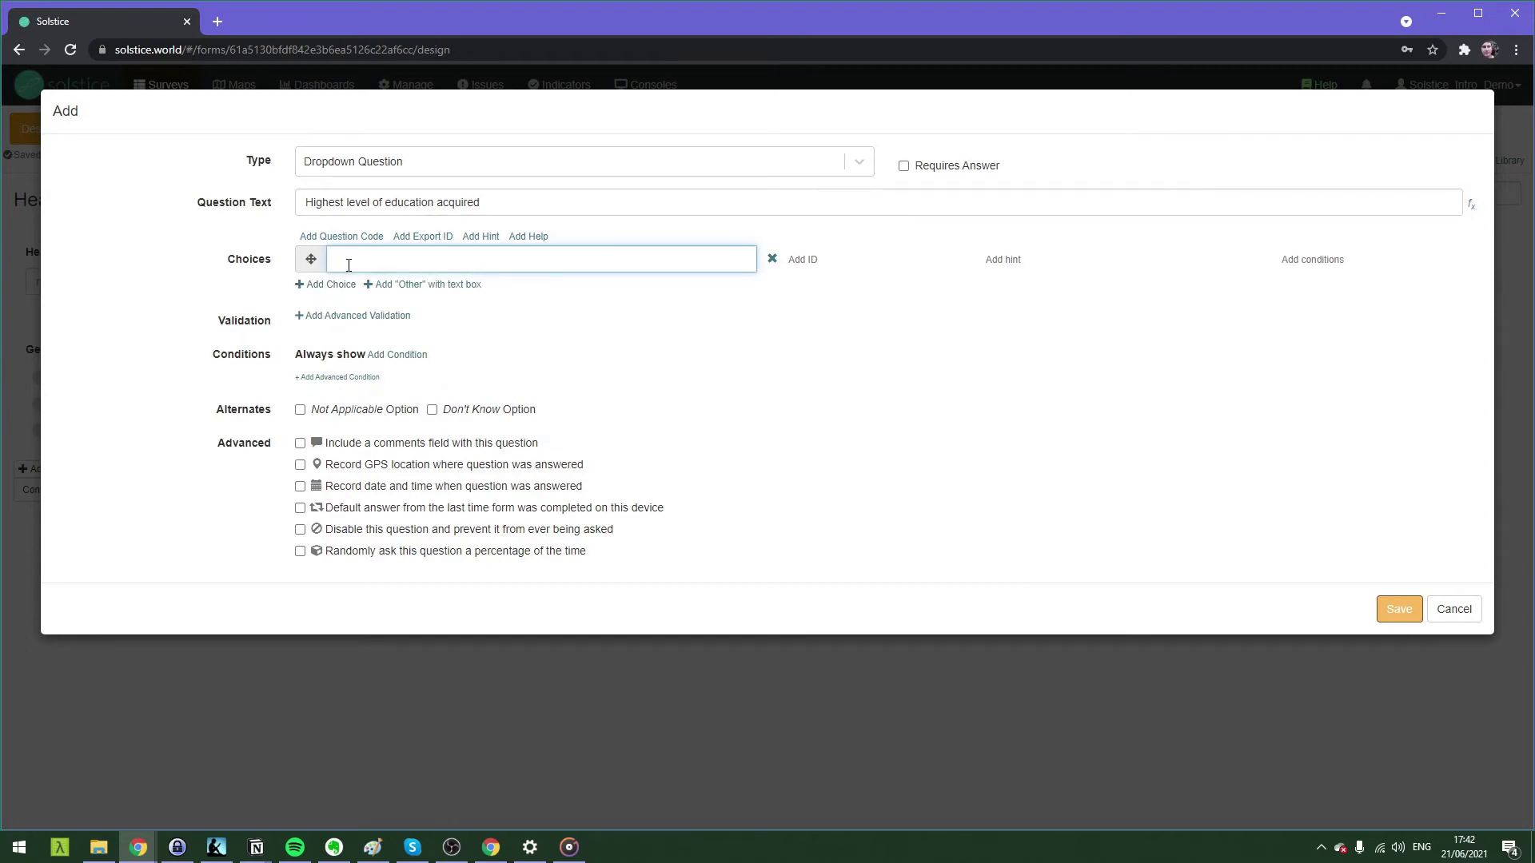
Set the education question's type to Text Question and save it.
left_click(352, 163)
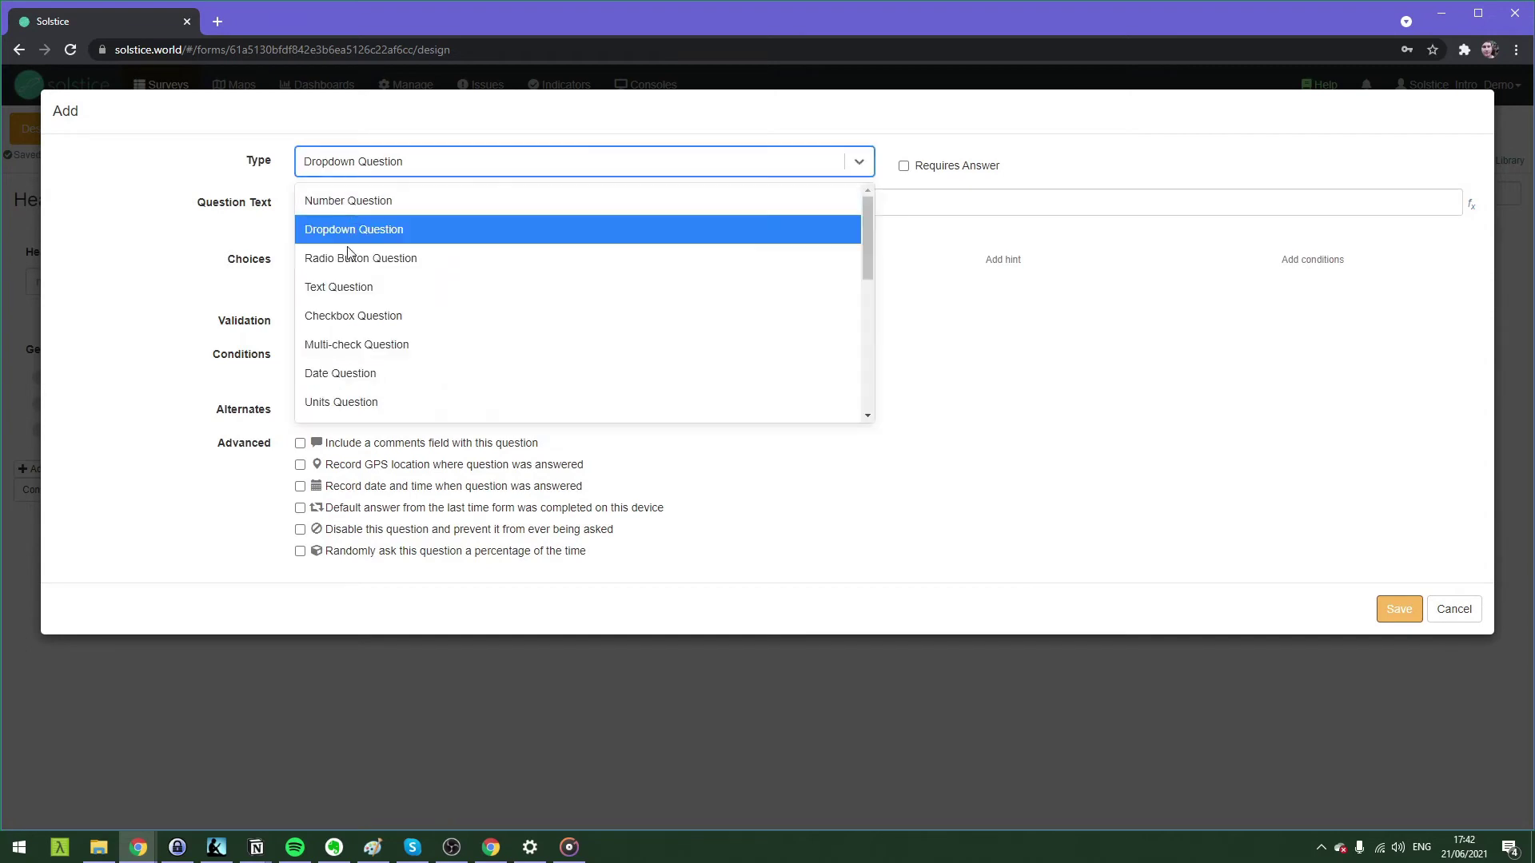
left_click(348, 286)
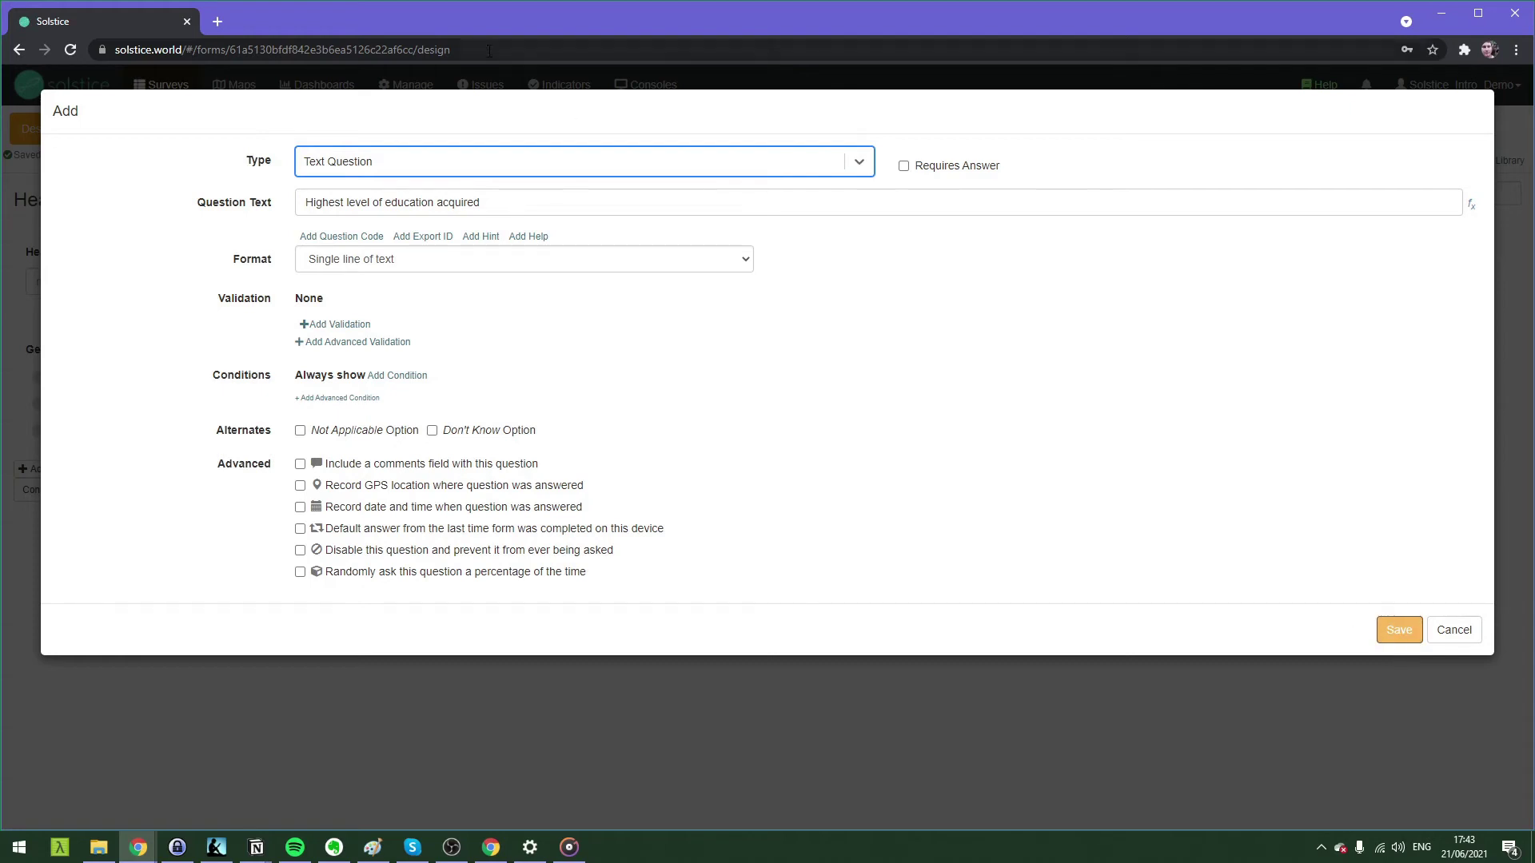
left_click(424, 159)
scroll(452, 271, "down", 5)
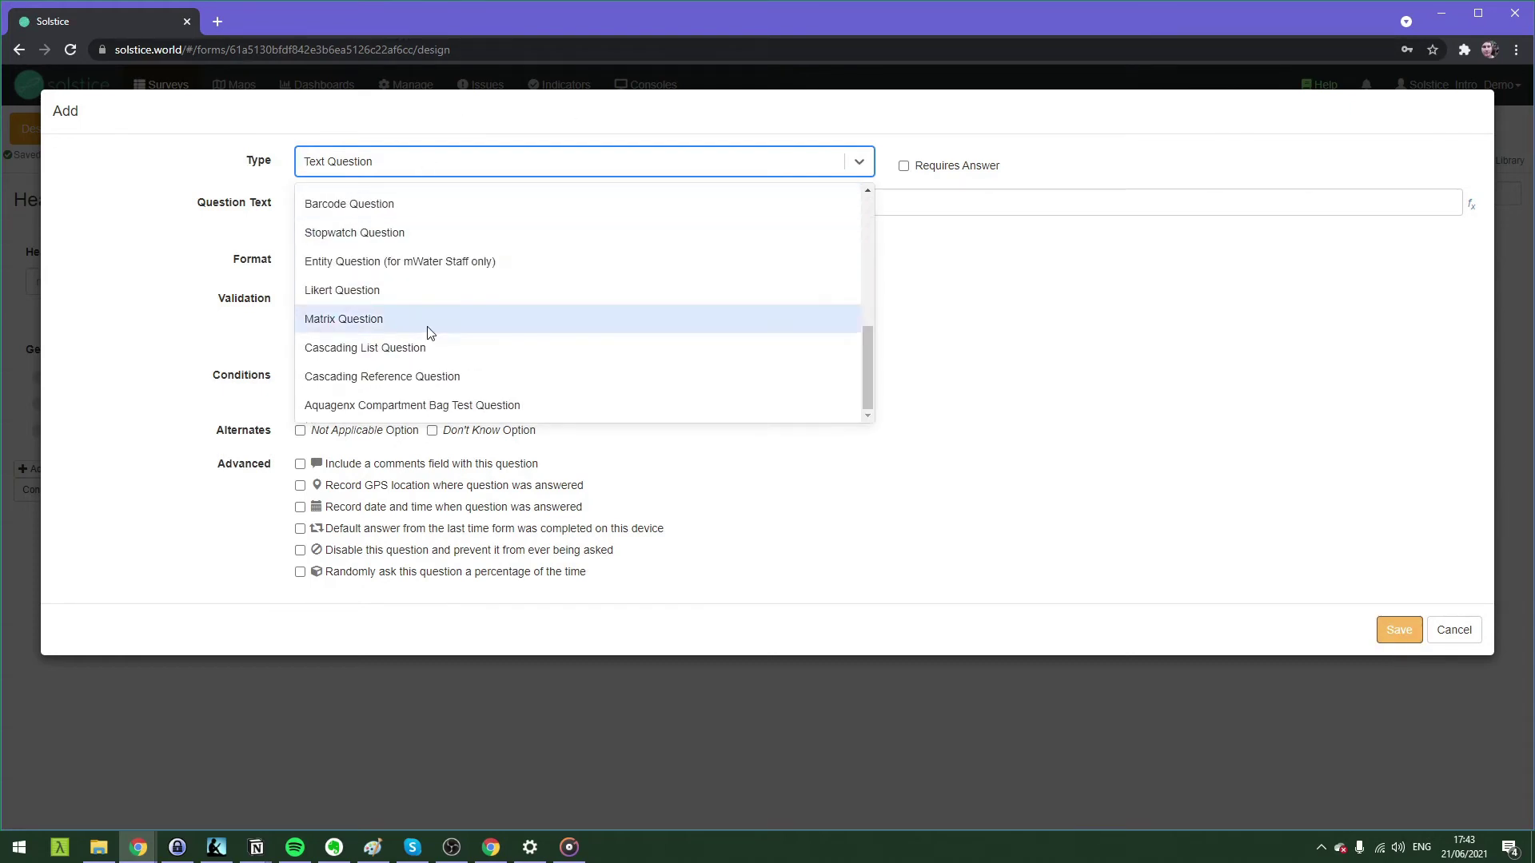
scroll(435, 357, "up", 5)
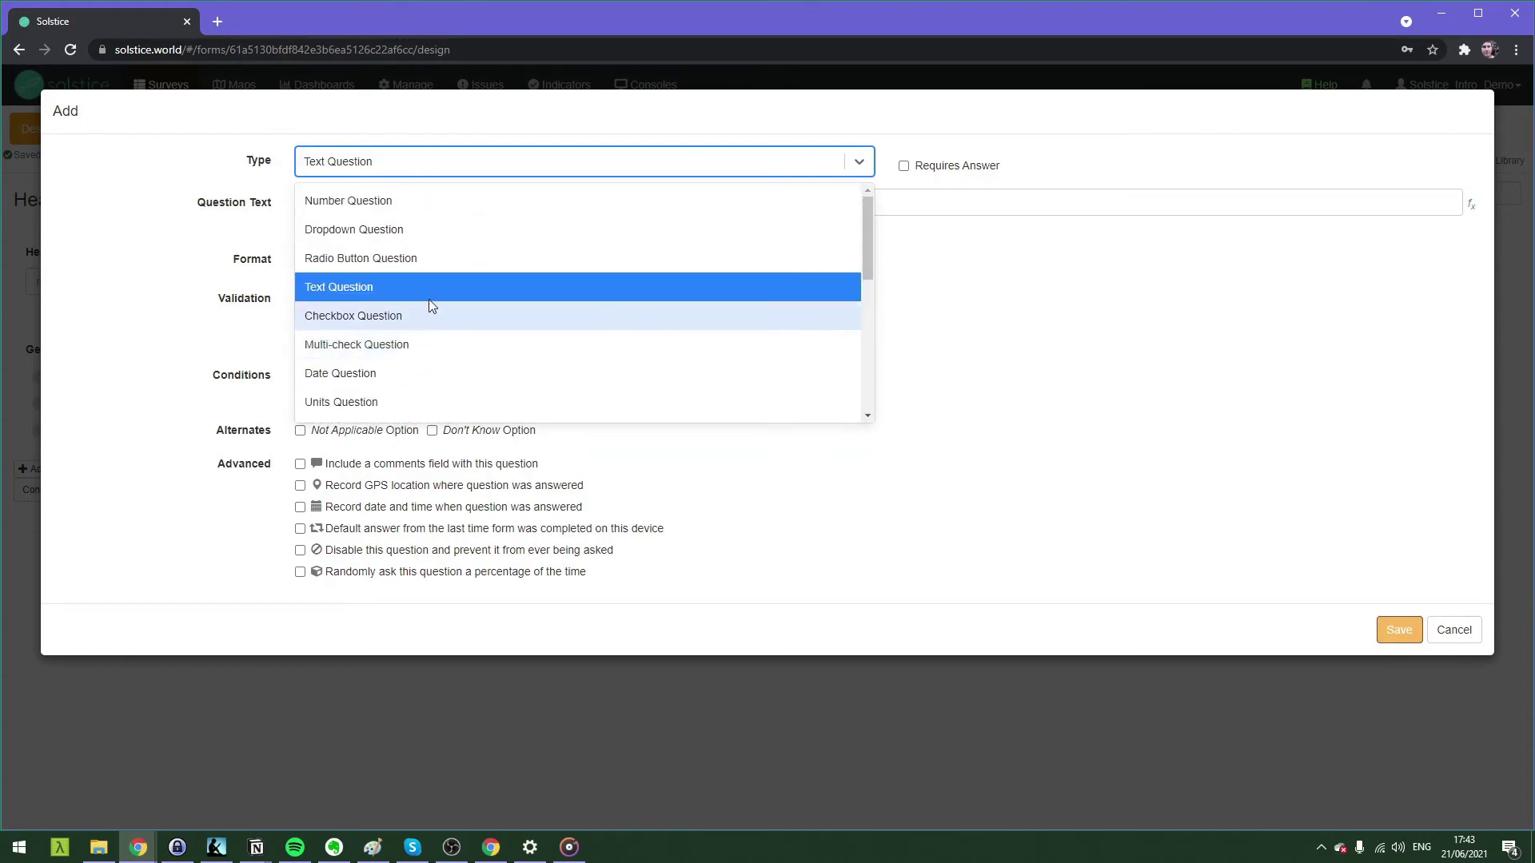
left_click(432, 290)
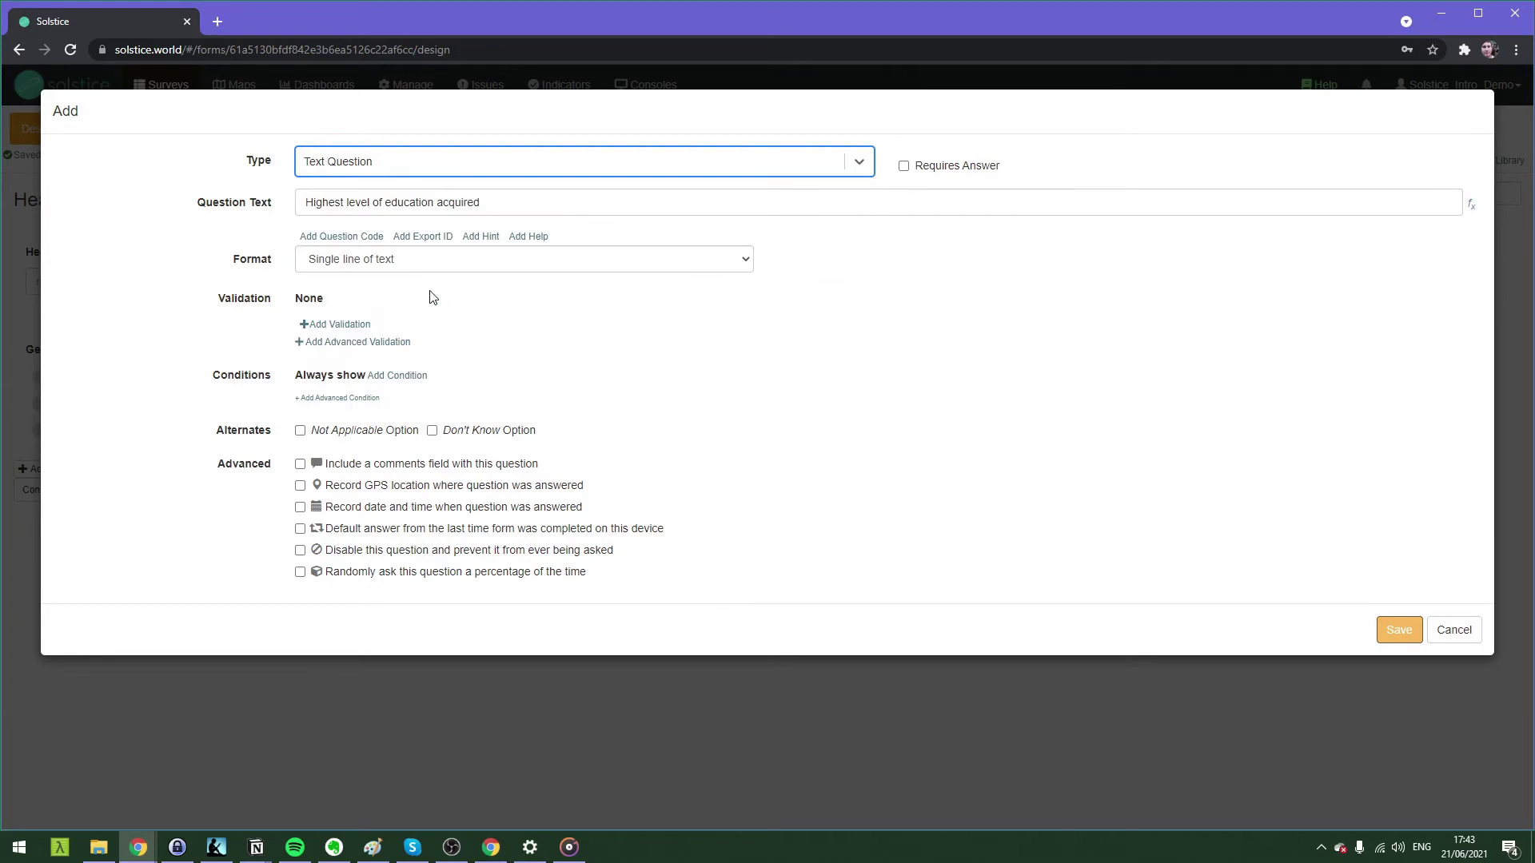
left_click(1401, 632)
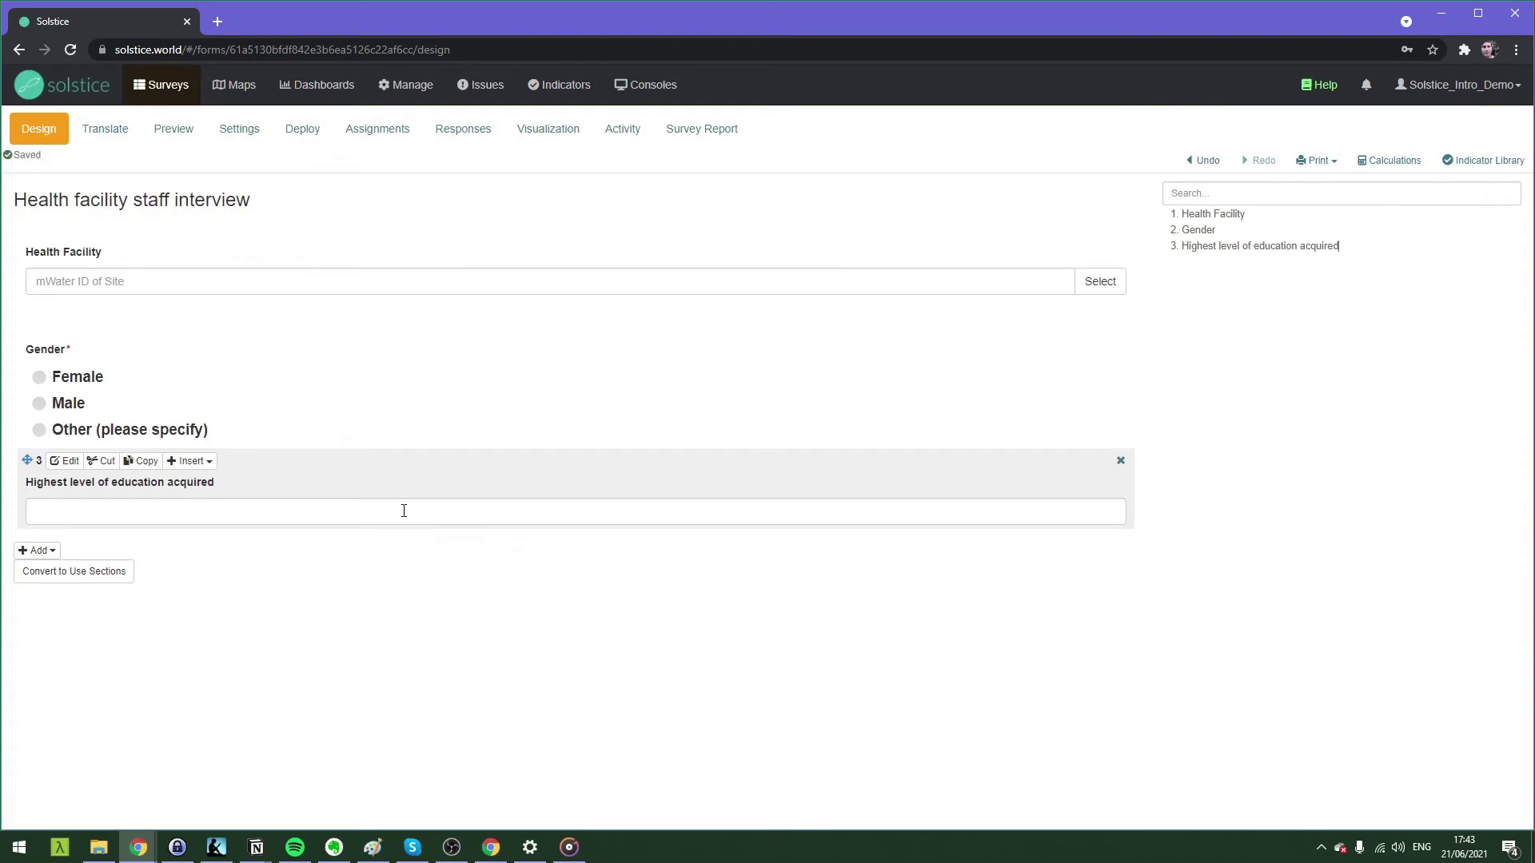
Make the education question required and keep it below Gender.
left_click(65, 460)
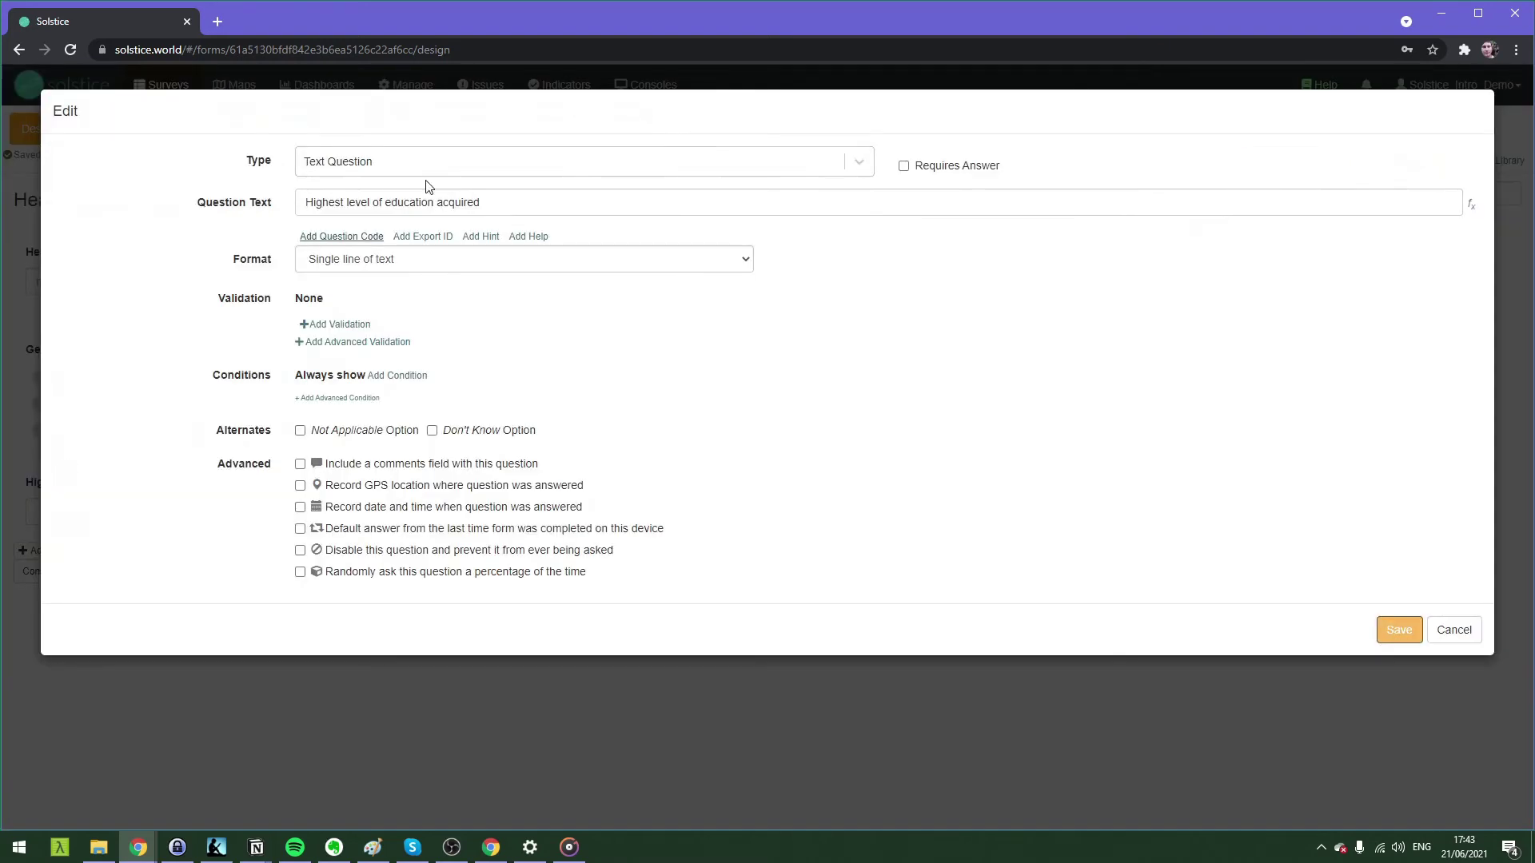
left_click(963, 172)
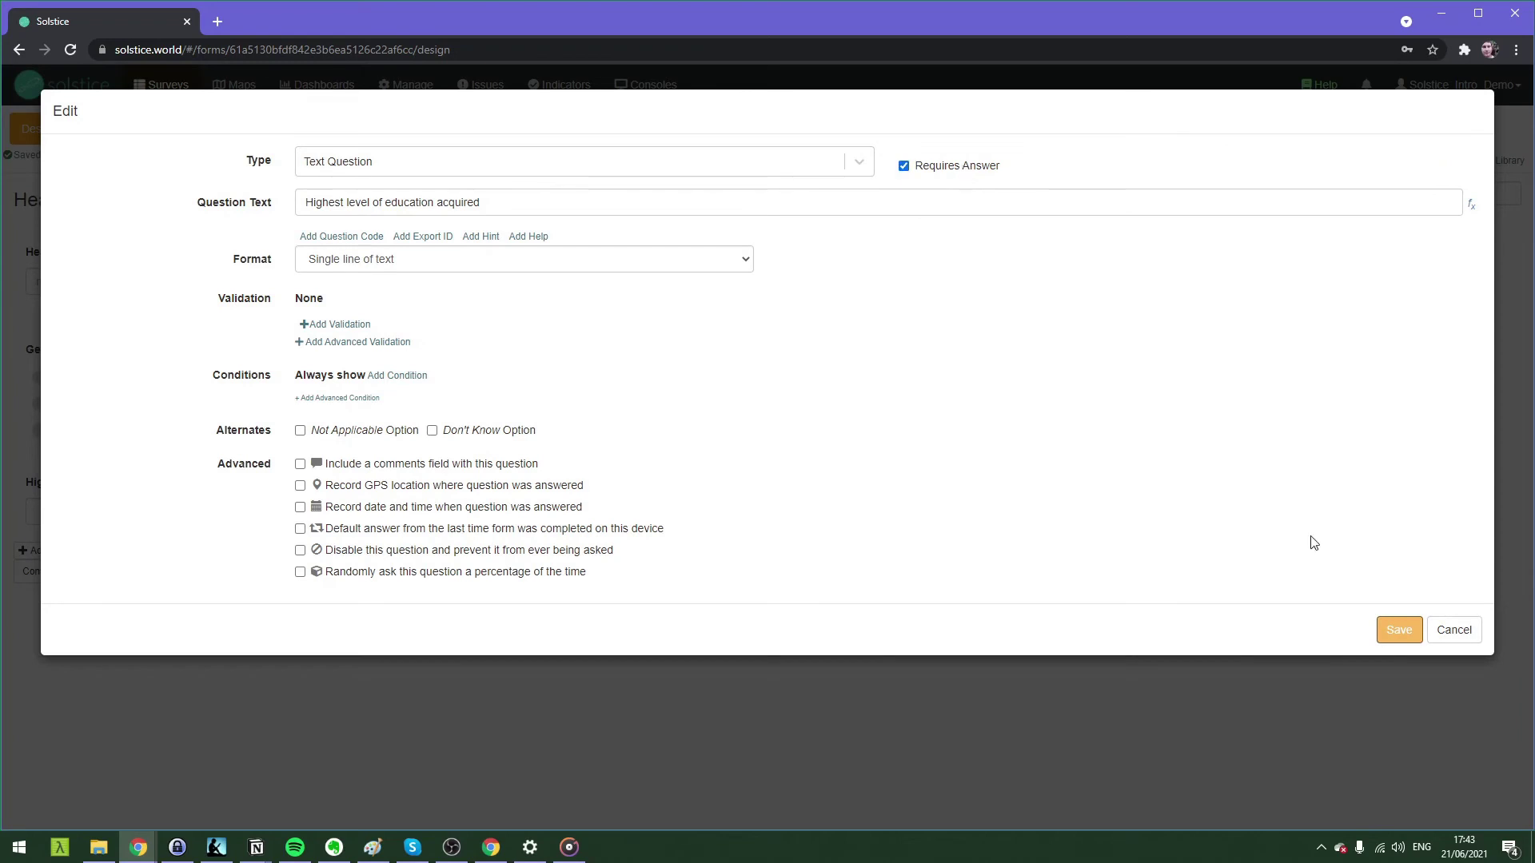
left_click(1399, 630)
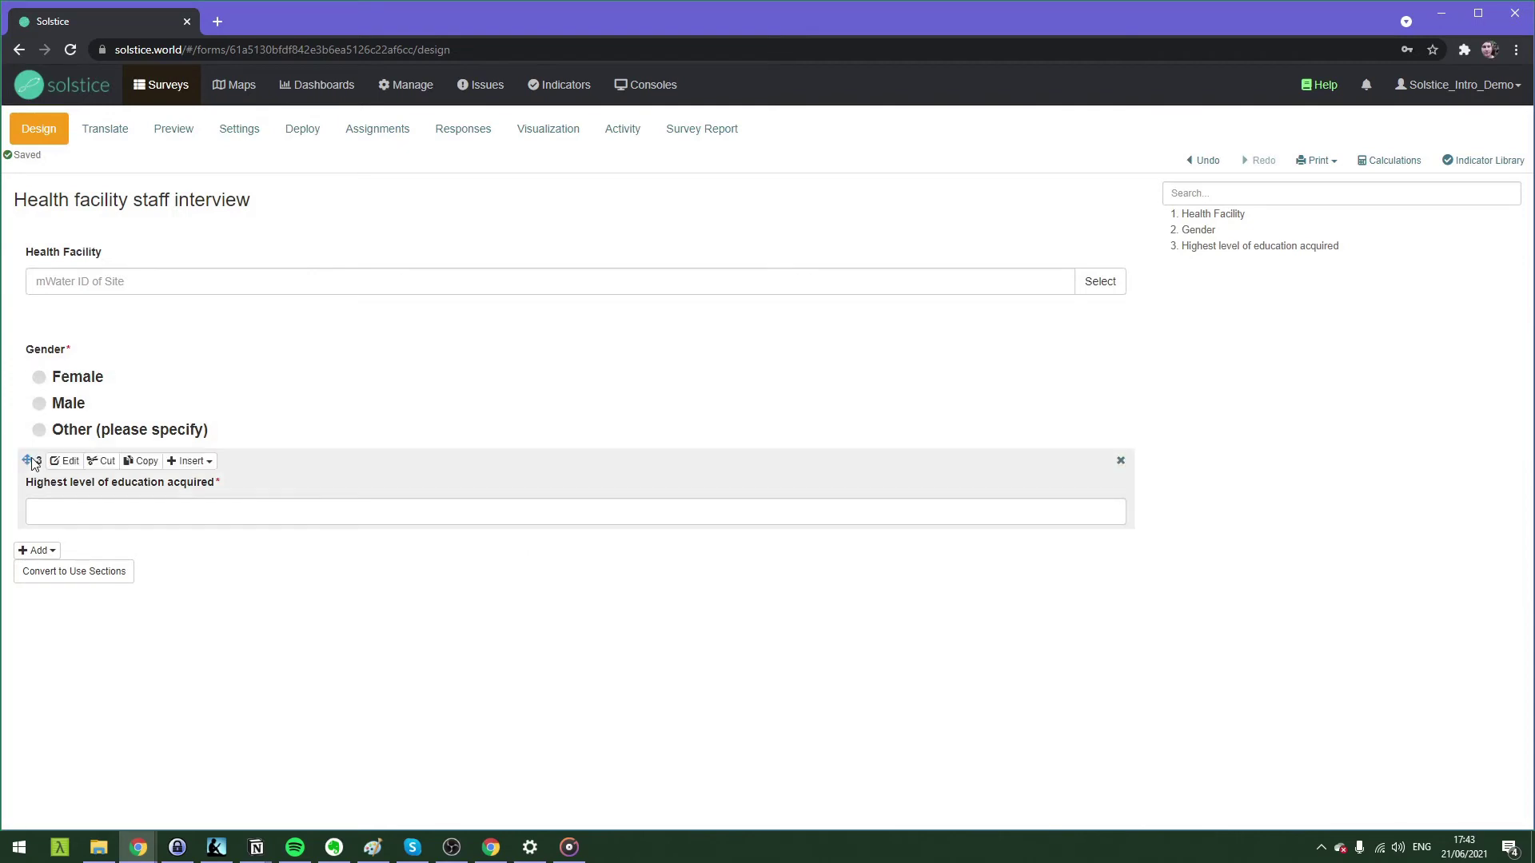
mouse_move(31, 461)
left_mouse_down()
mouse_move(27, 336)
mouse_move(21, 452)
mouse_move(55, 526)
left_mouse_up()
left_click_drag(22, 413, 48, 328)
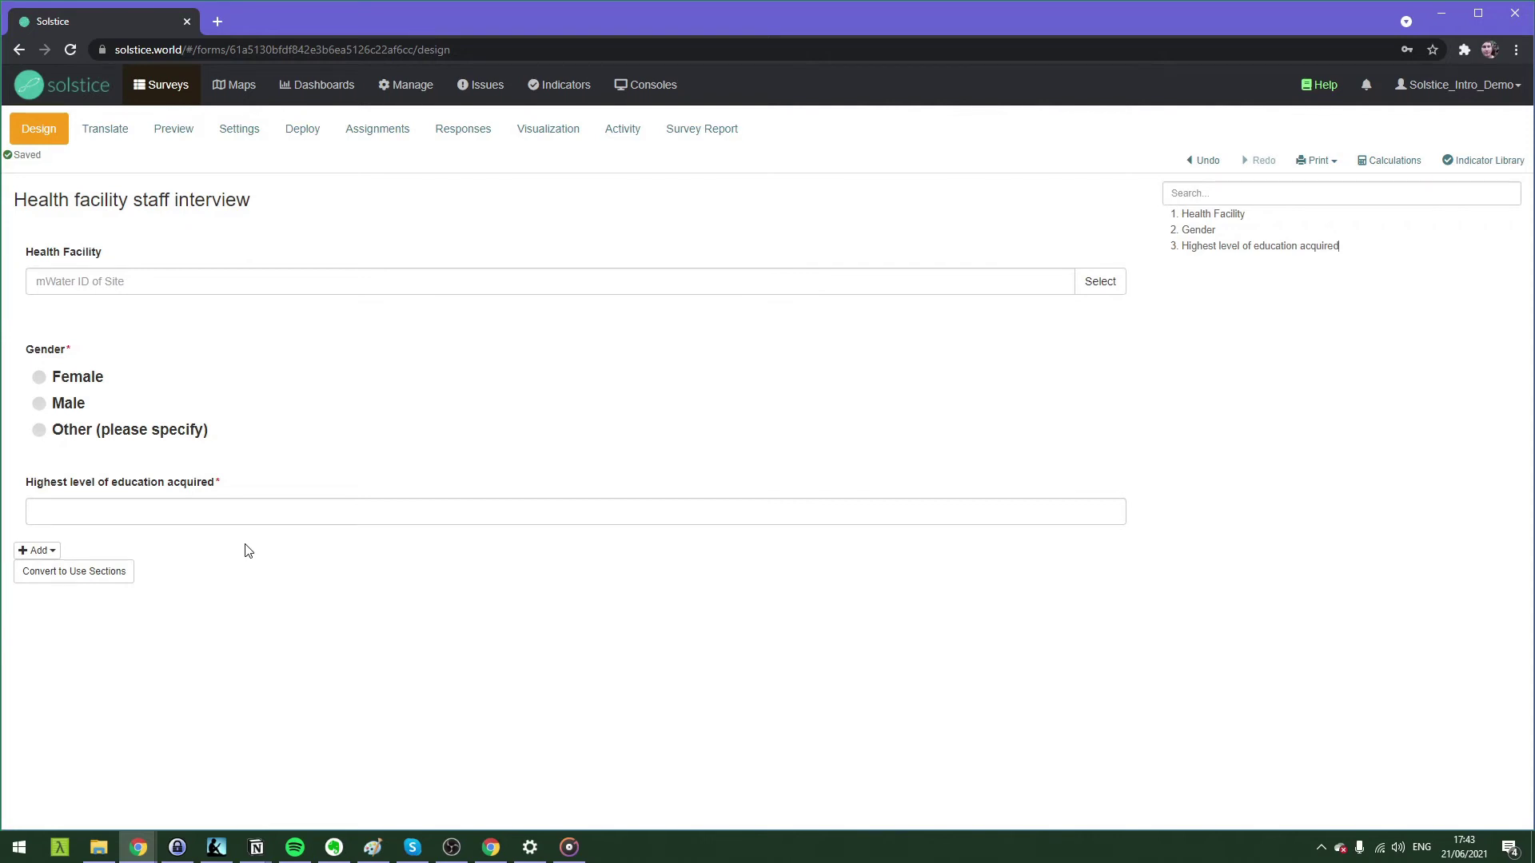
left_click(296, 125)
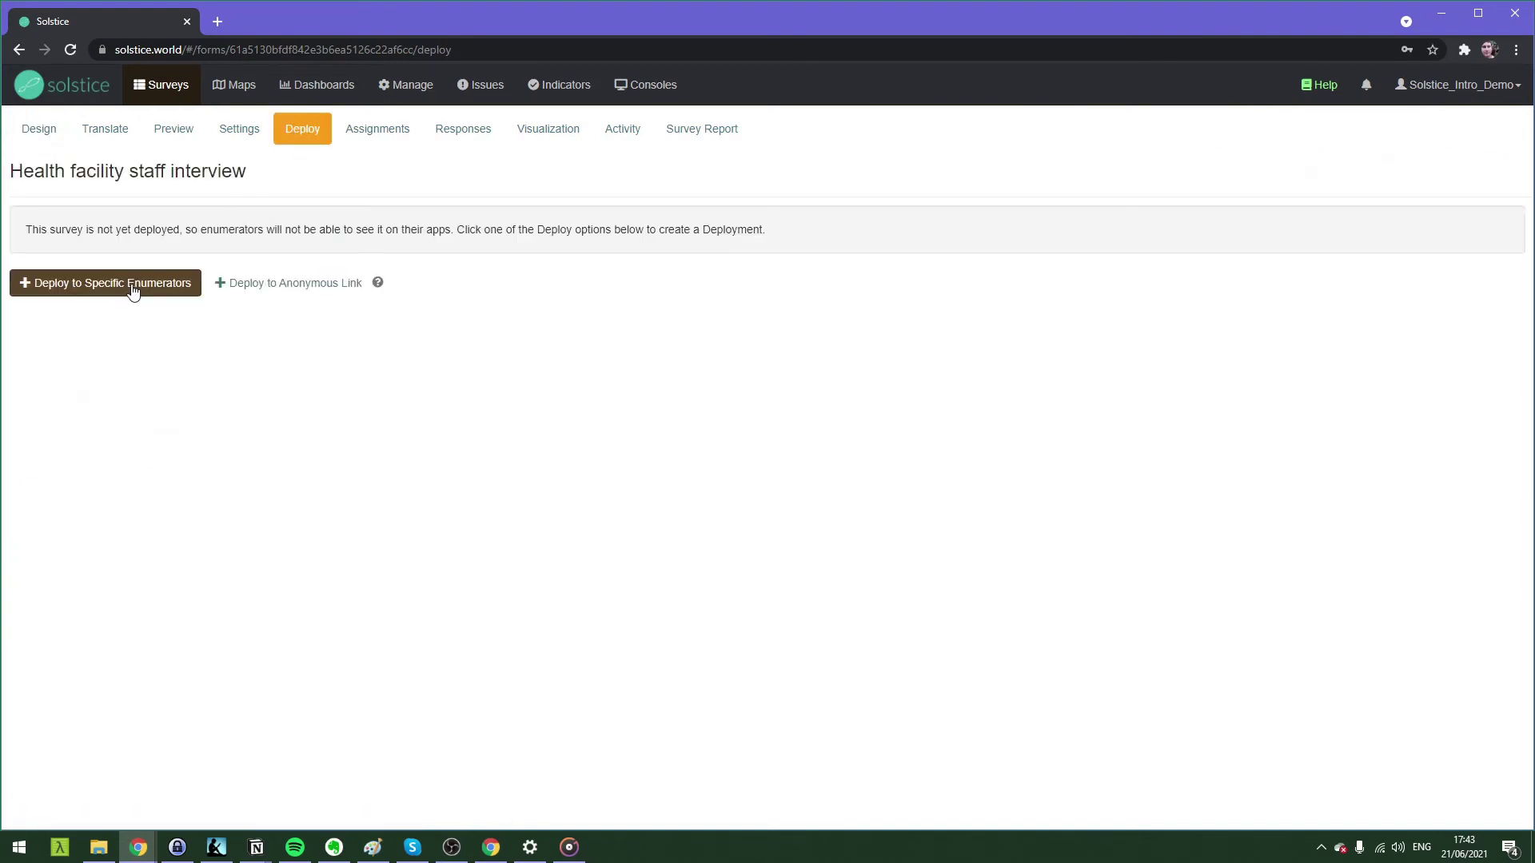
Set up a deployment to specific enumerators with survey ownership set to Just myself.
left_click(133, 288)
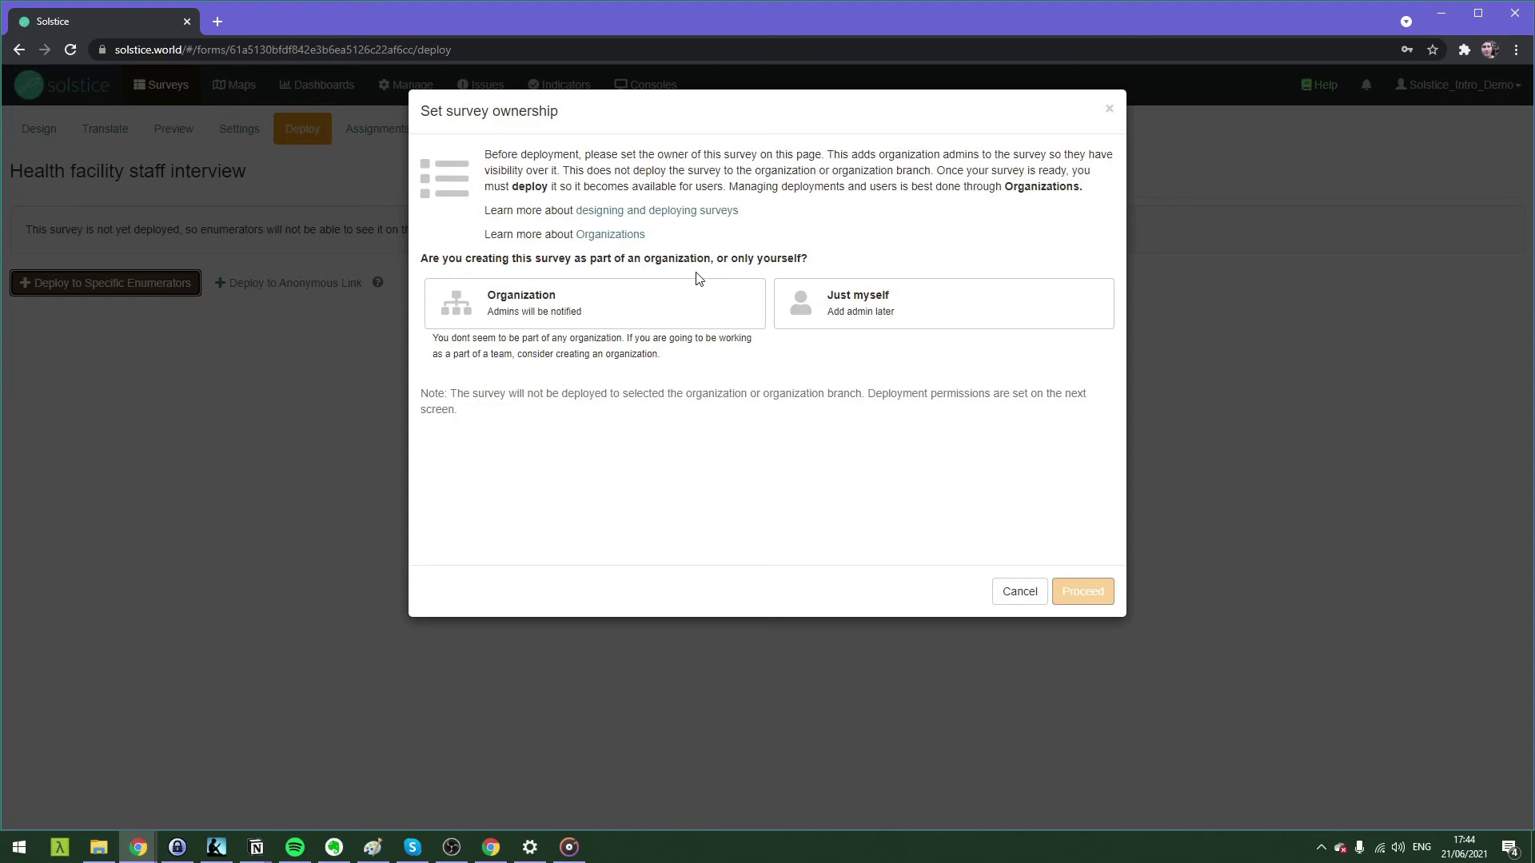
left_click(840, 325)
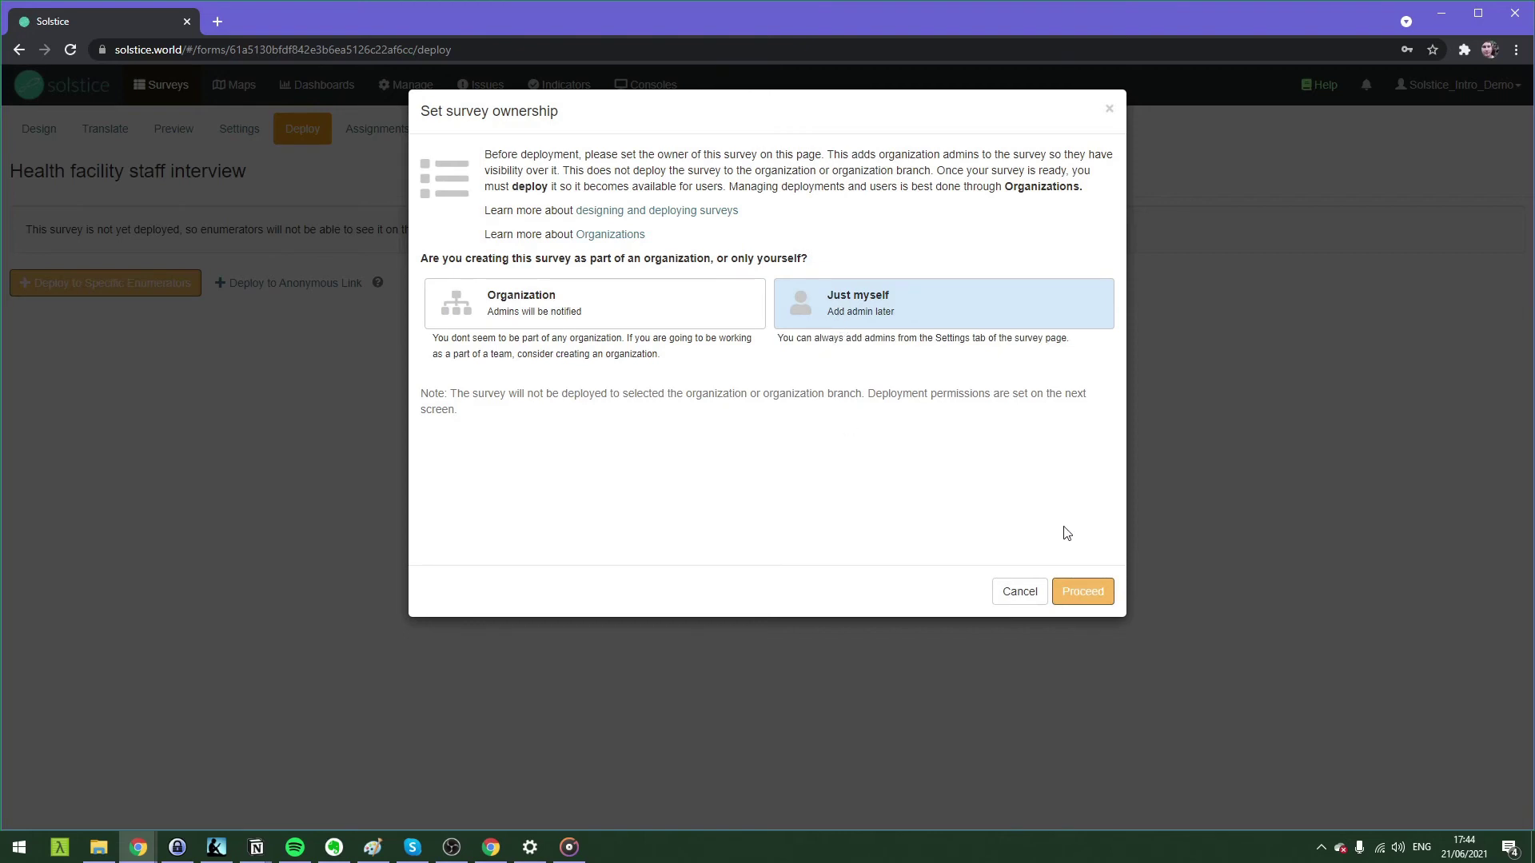
left_click(1082, 592)
left_click(584, 277)
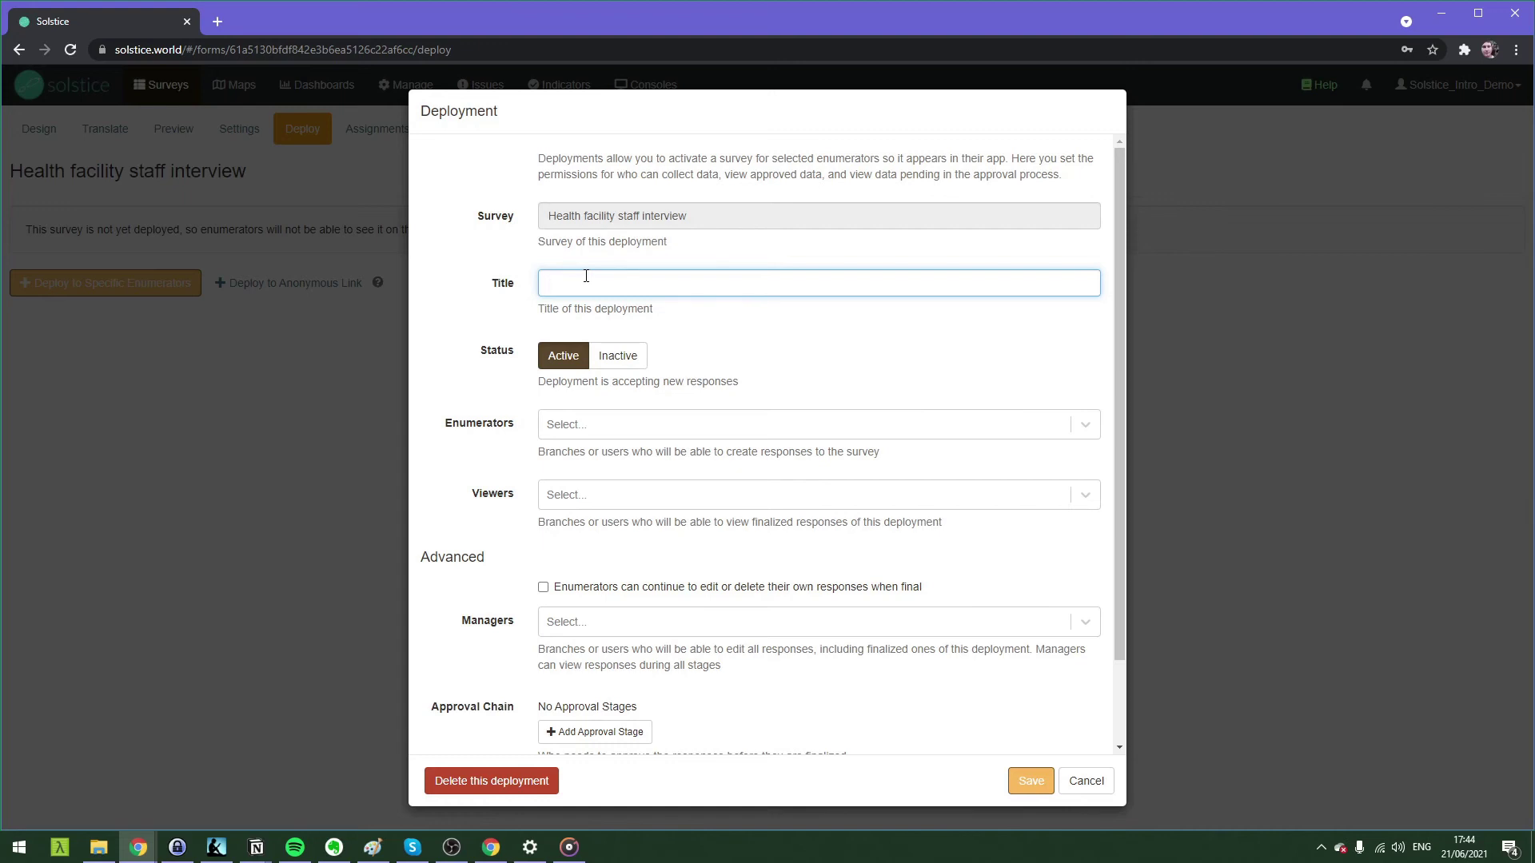
Title the deployment 'Demo Deployment' and add two matching users as enumerators.
type("Demo Deployment")
key("Tab")
key("Tab")
type("petri")
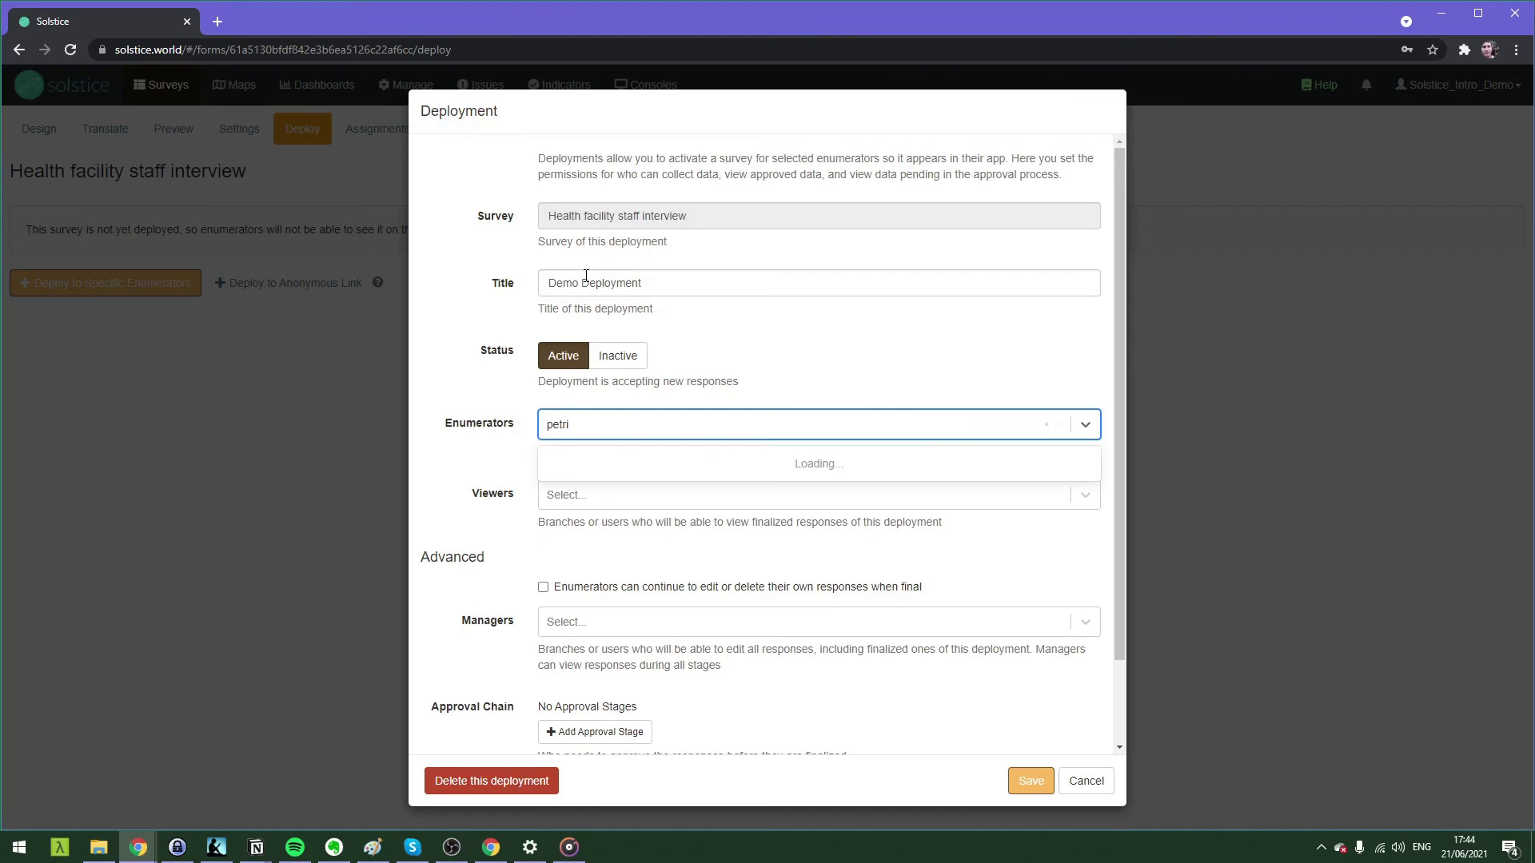
left_click(588, 529)
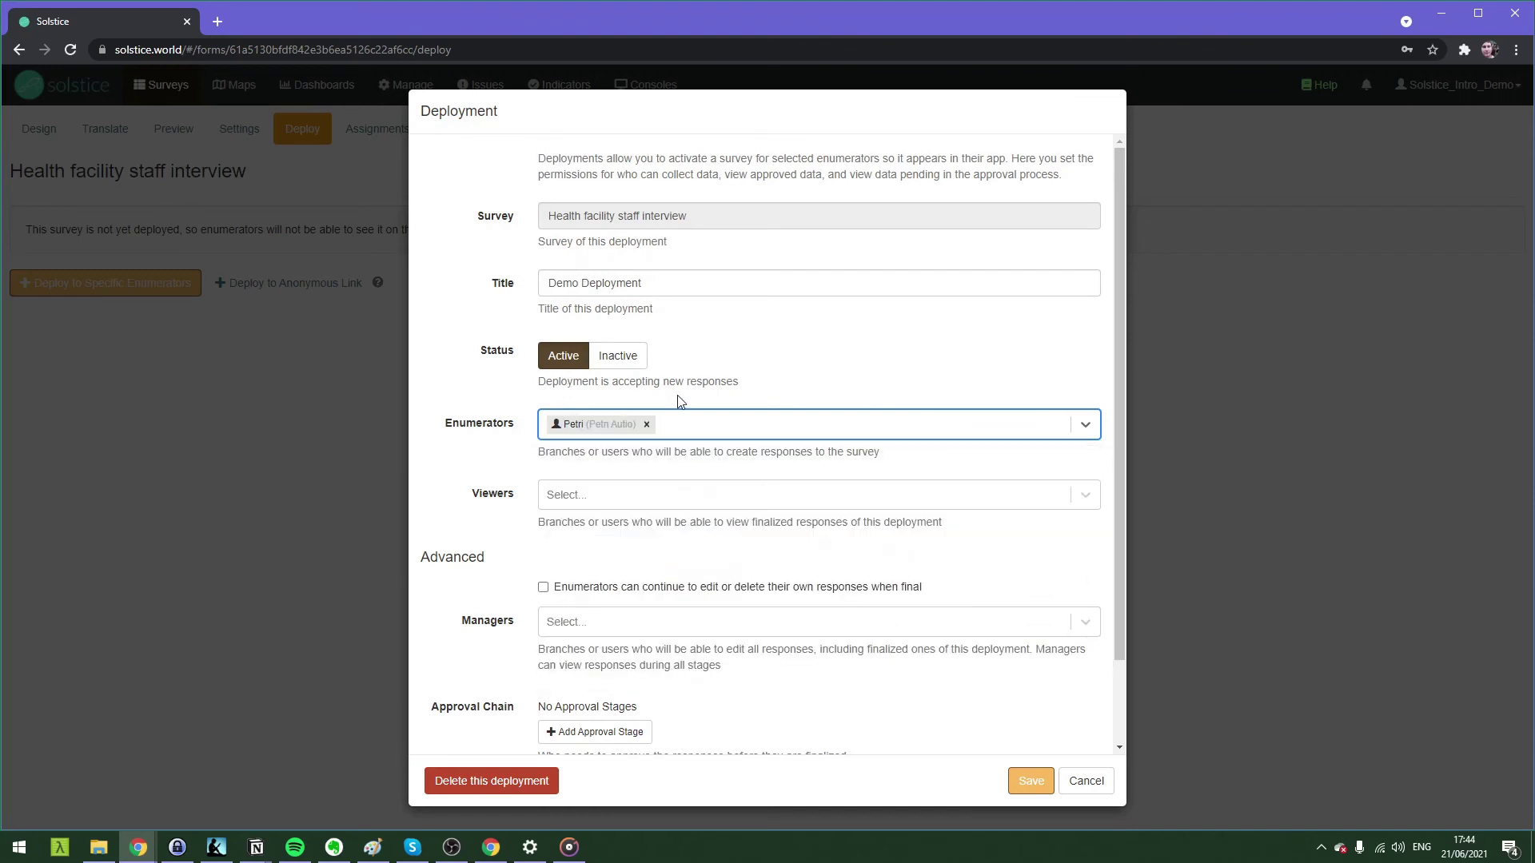
type("jackline")
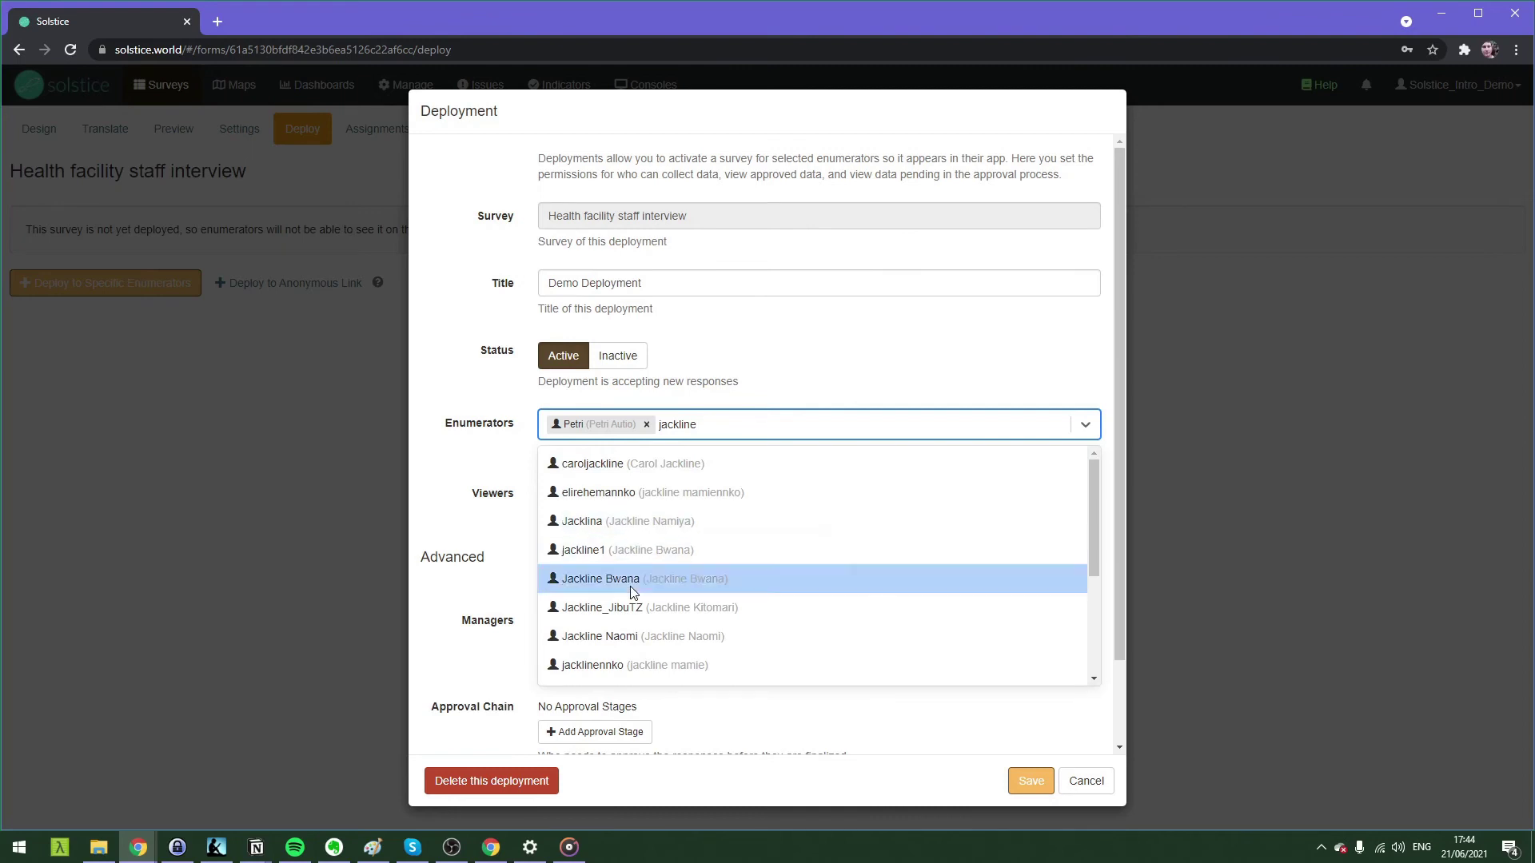
left_click(629, 577)
Add a third suggested user as an enumerator and save the deployment.
scroll(890, 438, "down", 1)
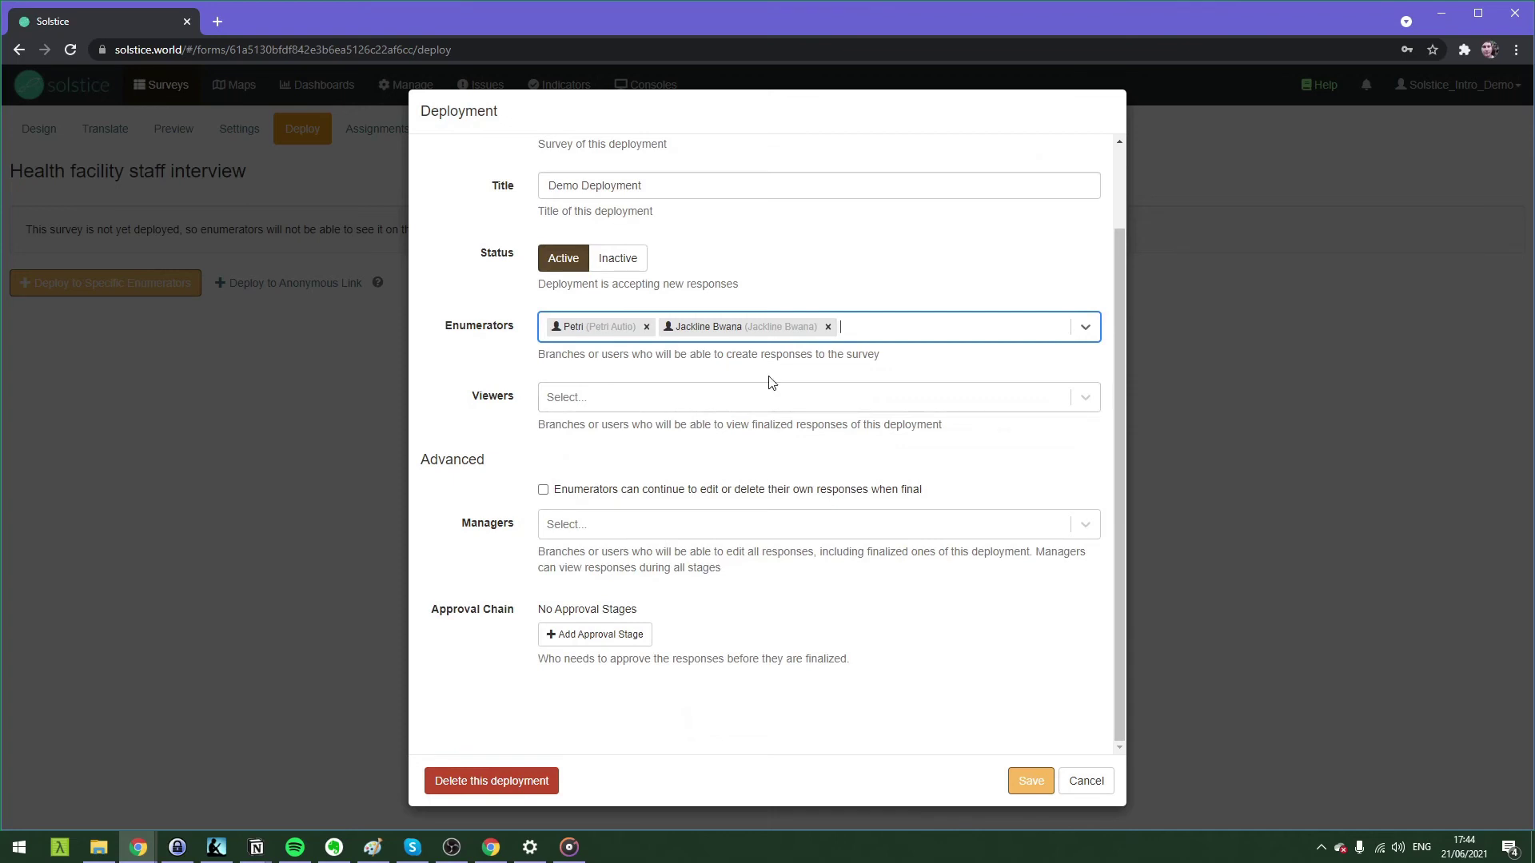
type("broncha")
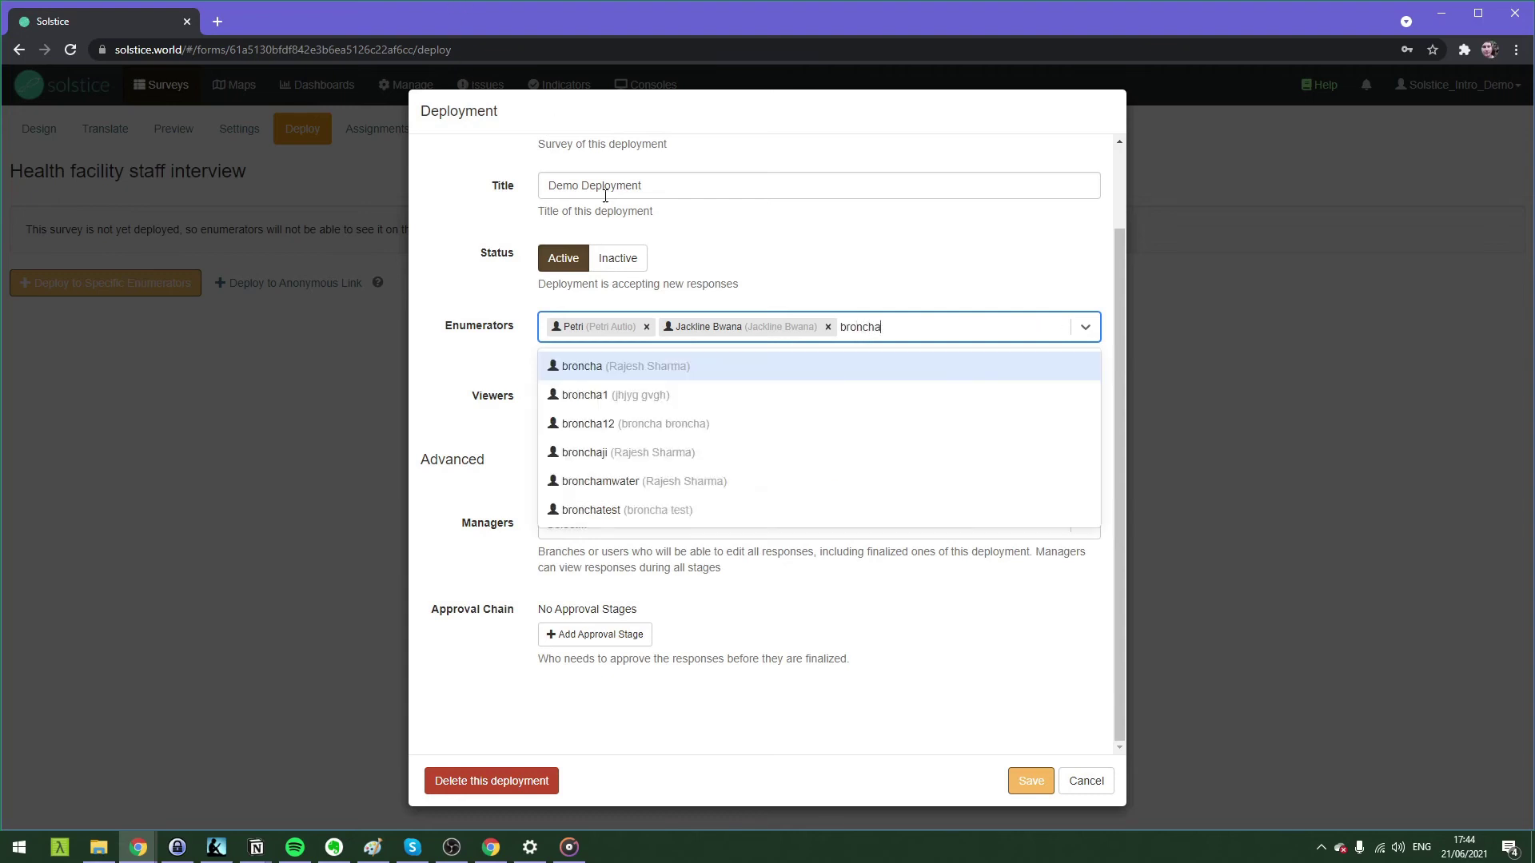
left_click(609, 372)
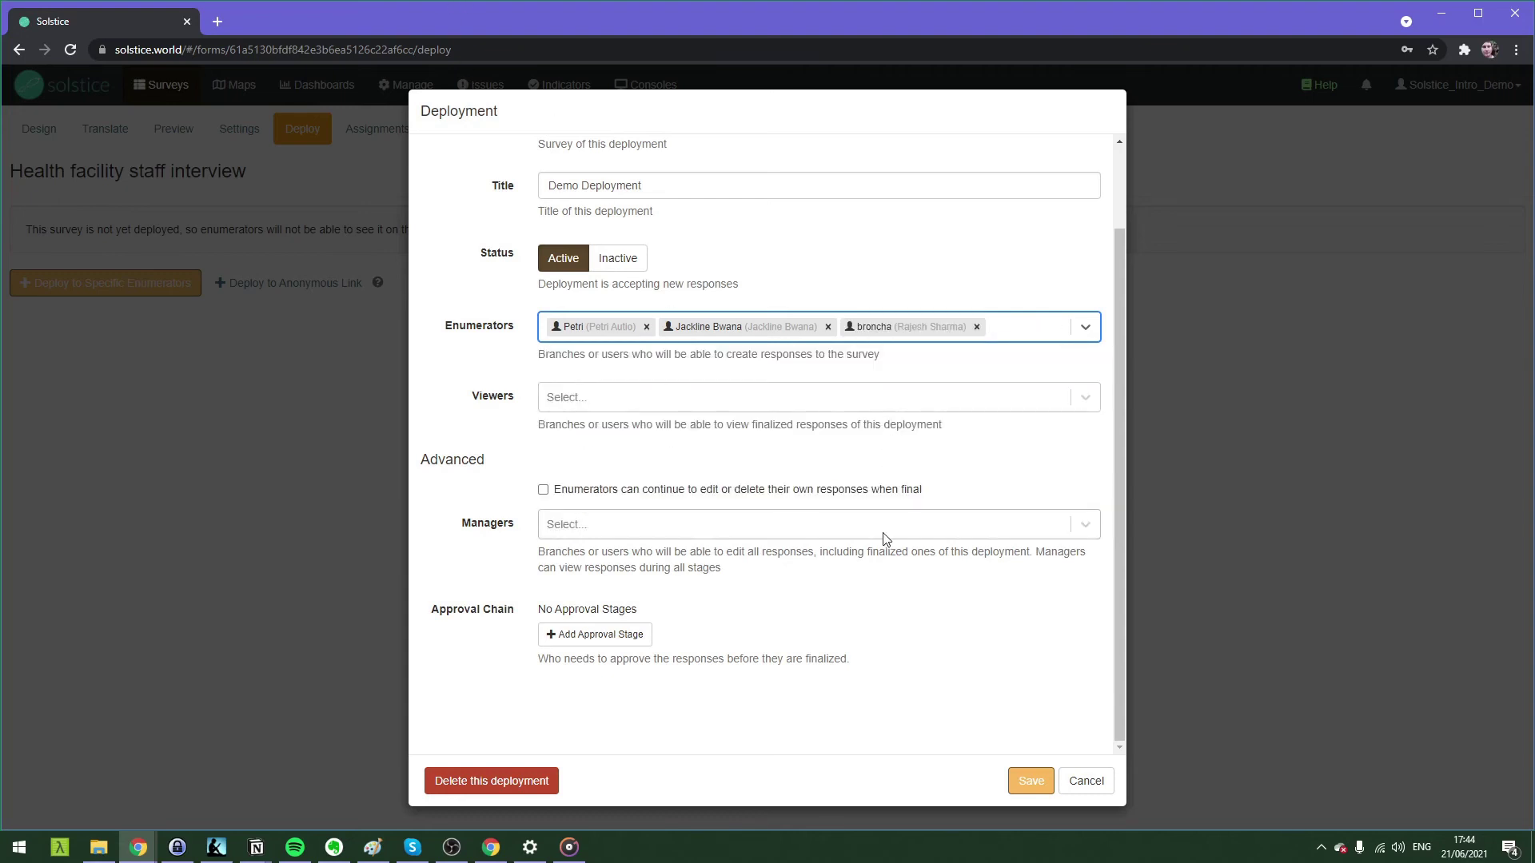
left_click(1037, 788)
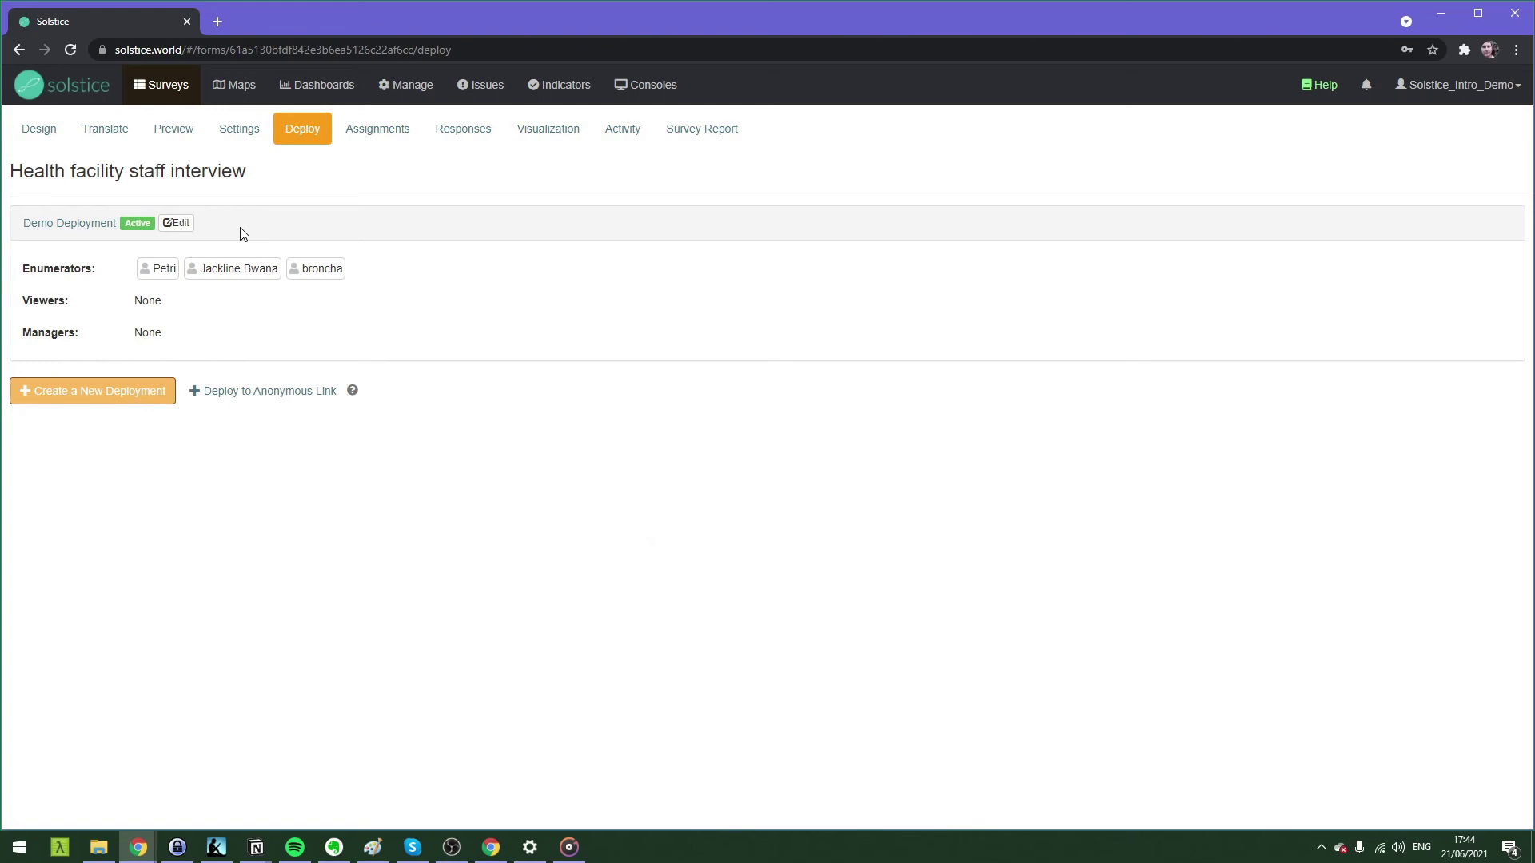
Change the deployment title to 'Health workers' and save it.
left_click(177, 223)
left_click_drag(547, 283, 713, 275)
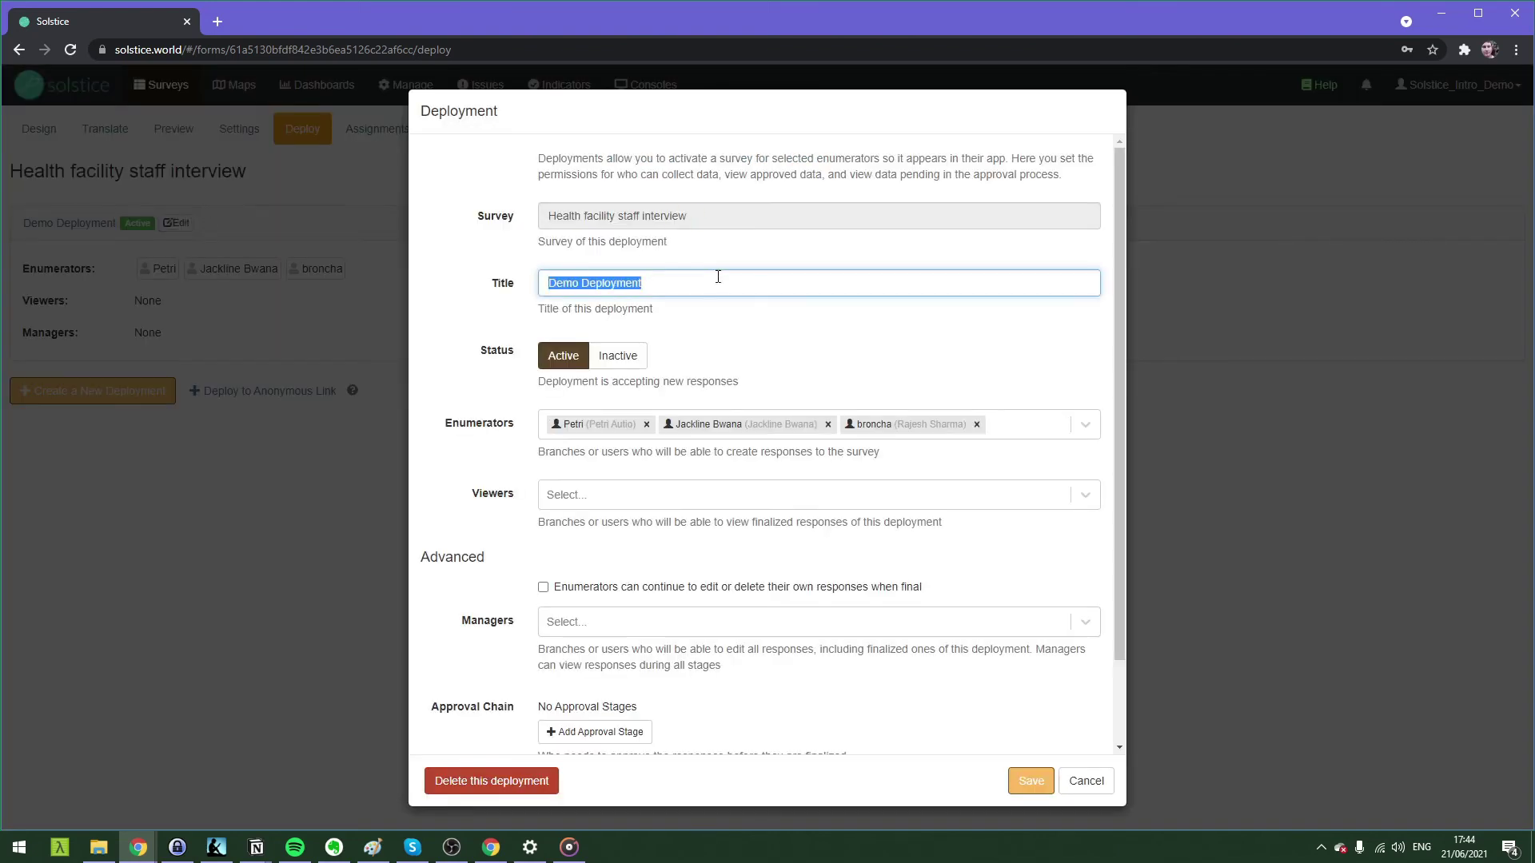
left_click(718, 276)
key("ctrl+shift+Left")
key("ctrl+shift+Left")
type("Healthworkers")
key("Left")
key("Left")
left_click(1030, 781)
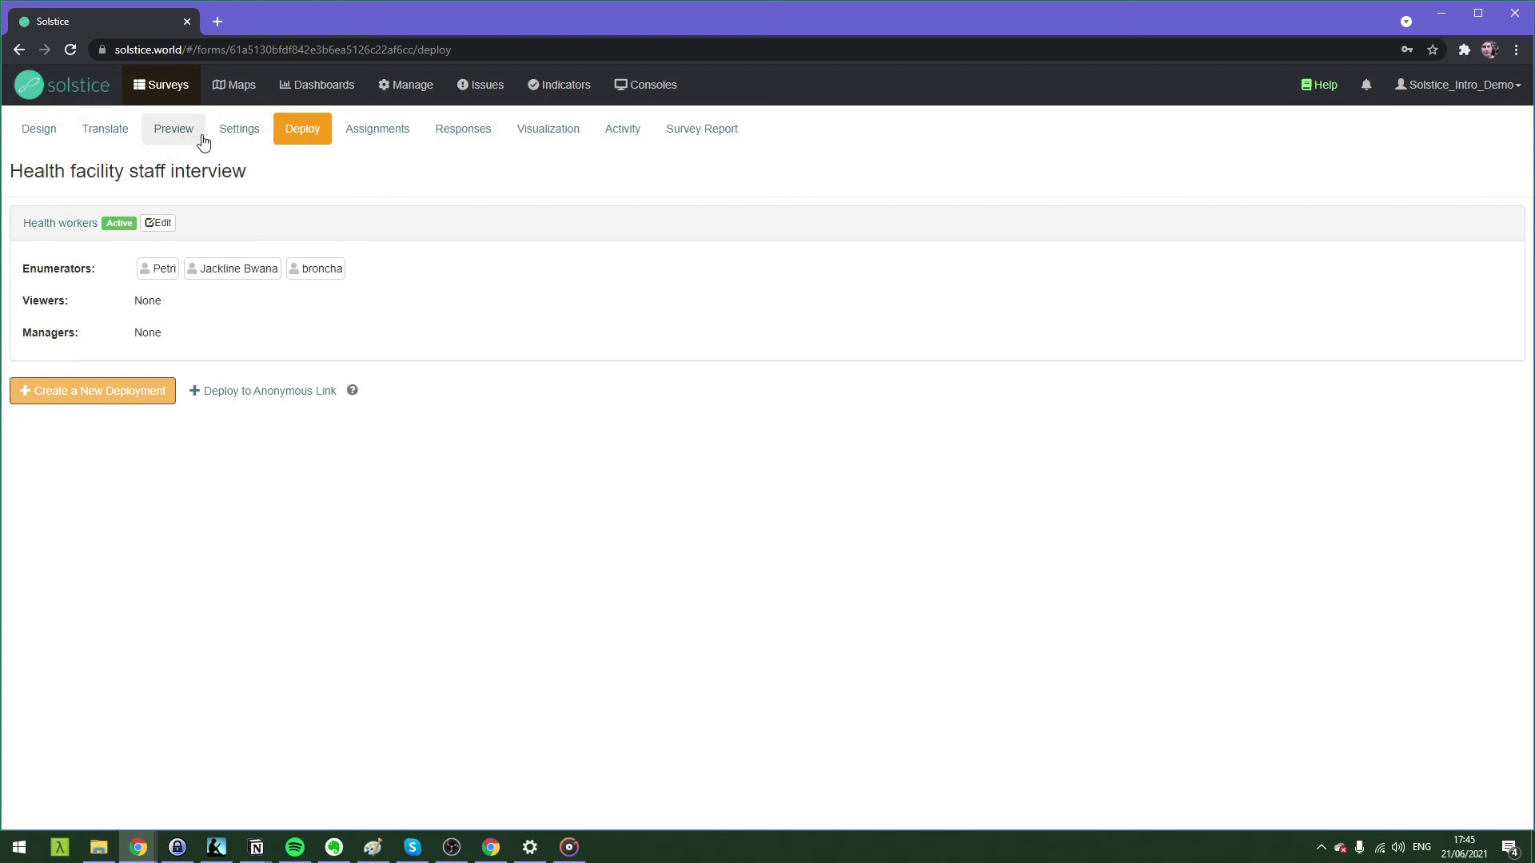
left_click(218, 21)
Load app.solstice.world in the new tab and preview it at iPhone 6/7/8 size in DevTools.
type("app.so")
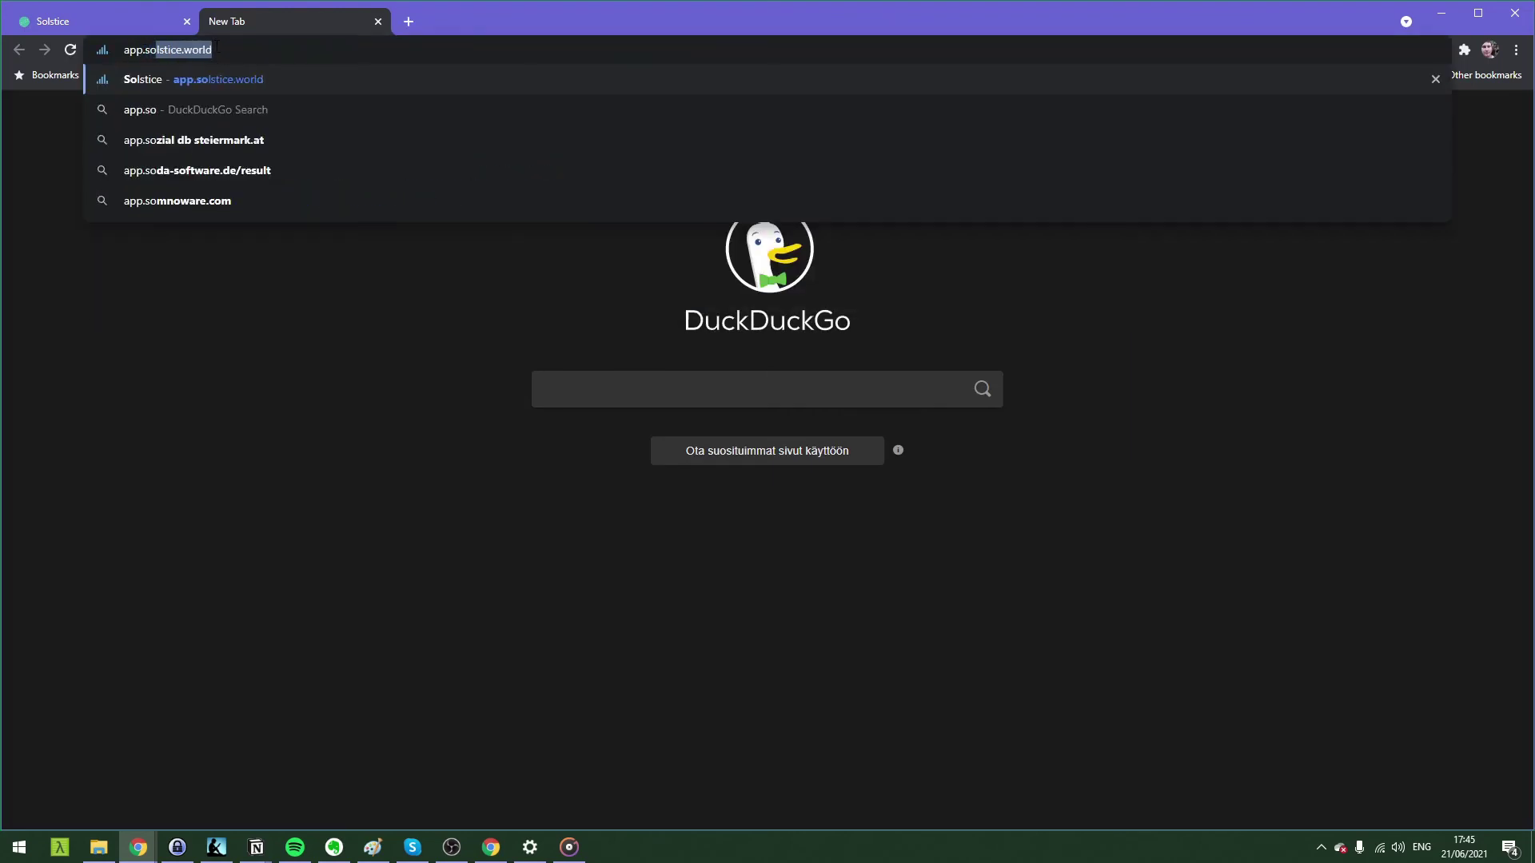
key("Return")
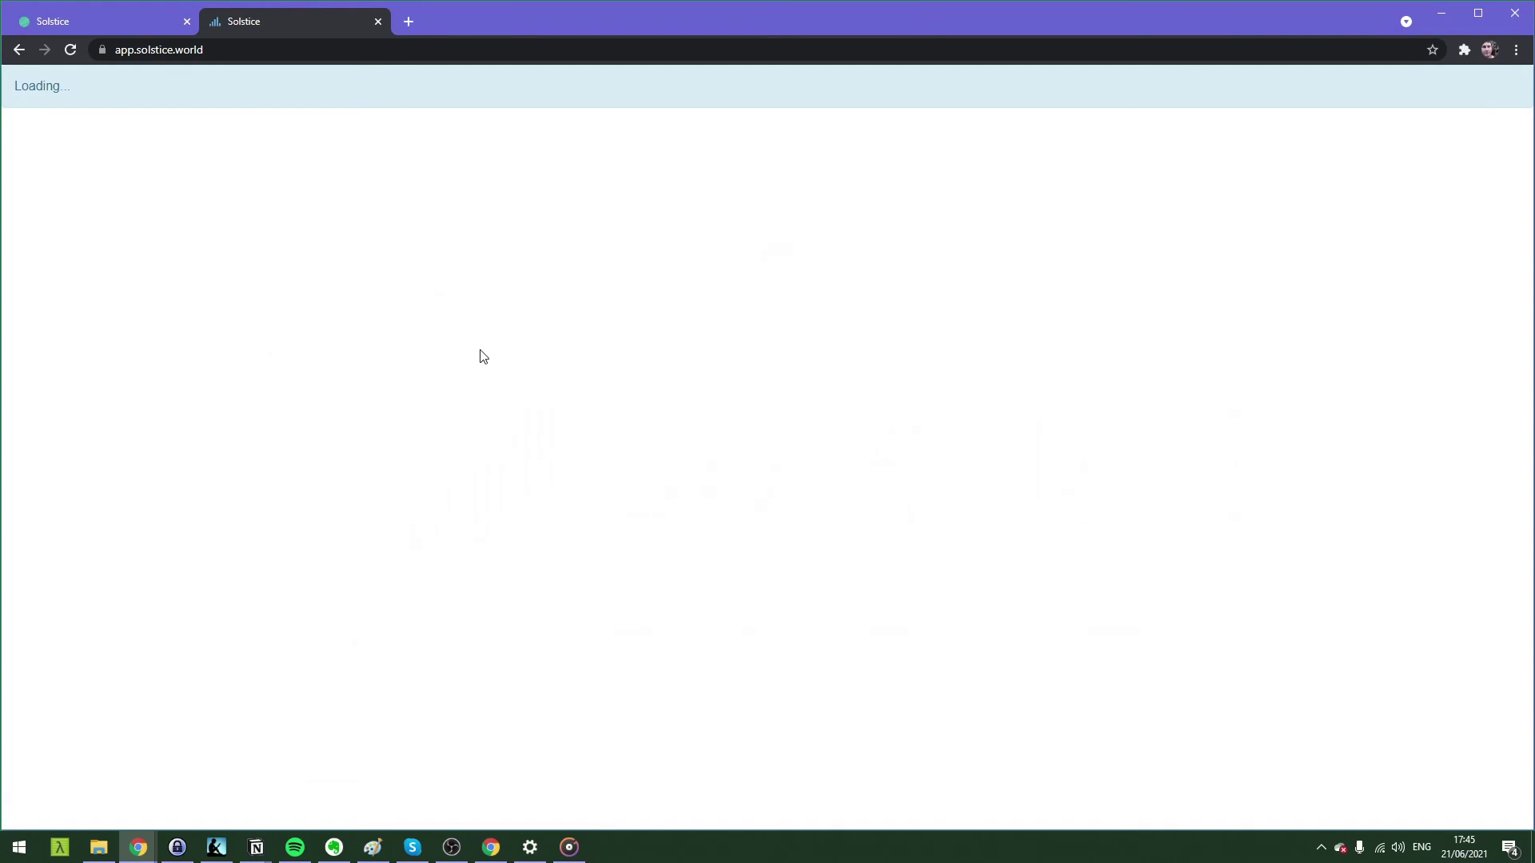
key("ctrl+shift+i")
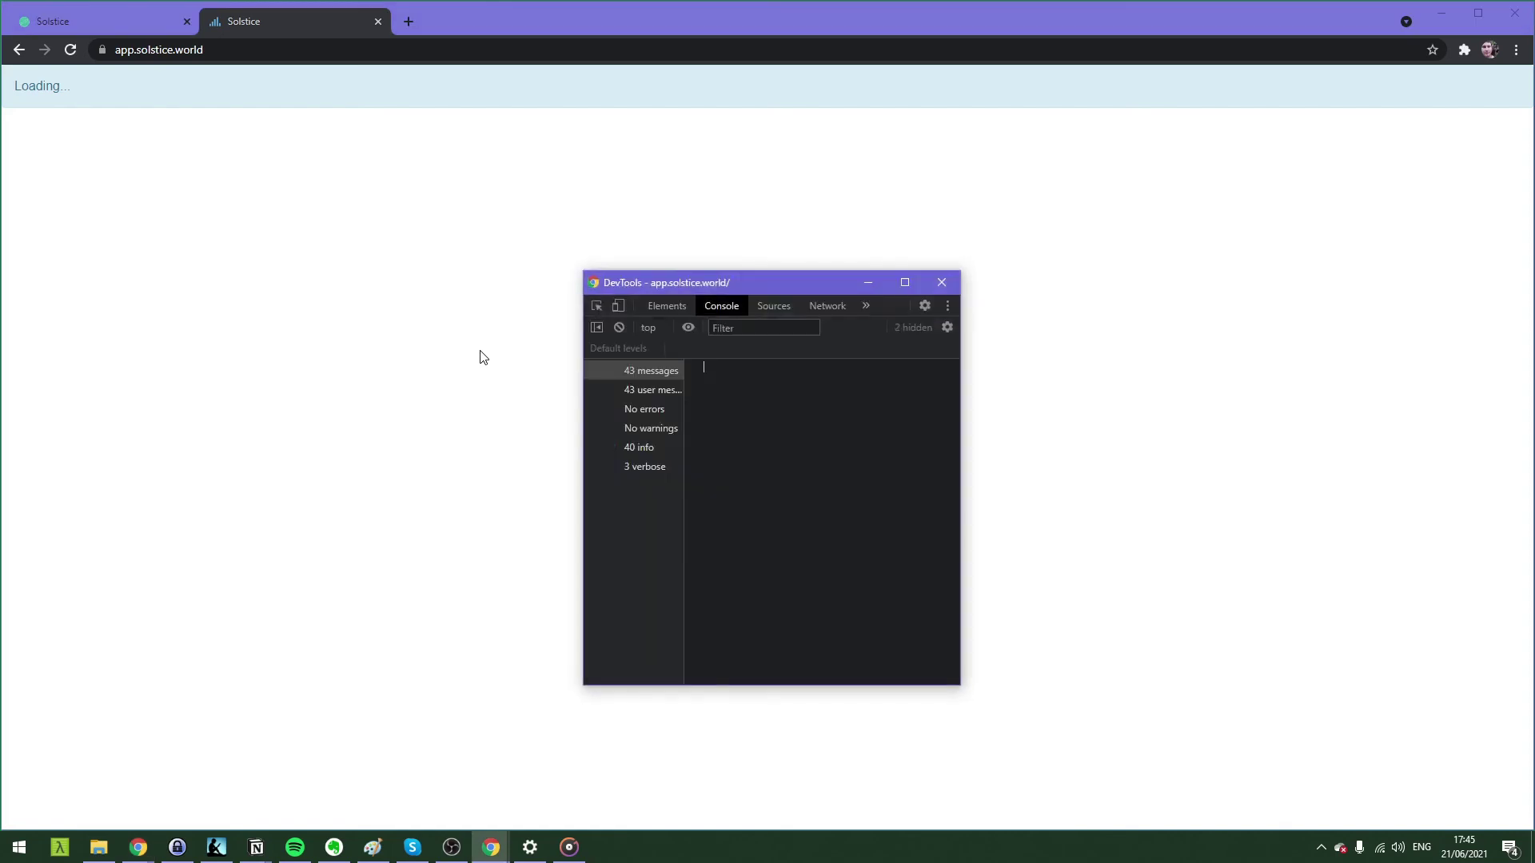
left_click(618, 306)
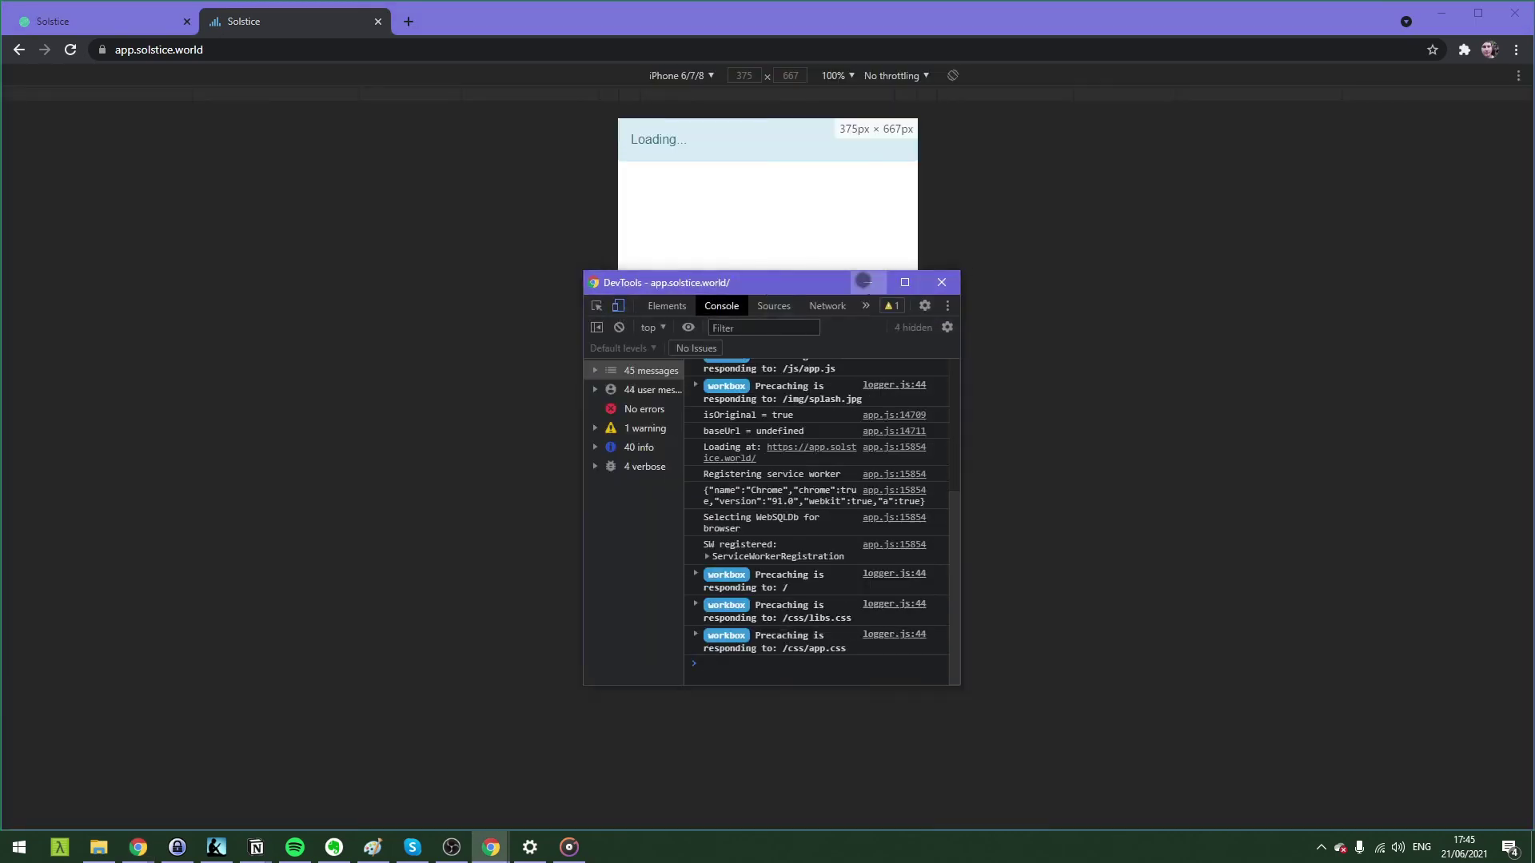
left_click(1119, 373)
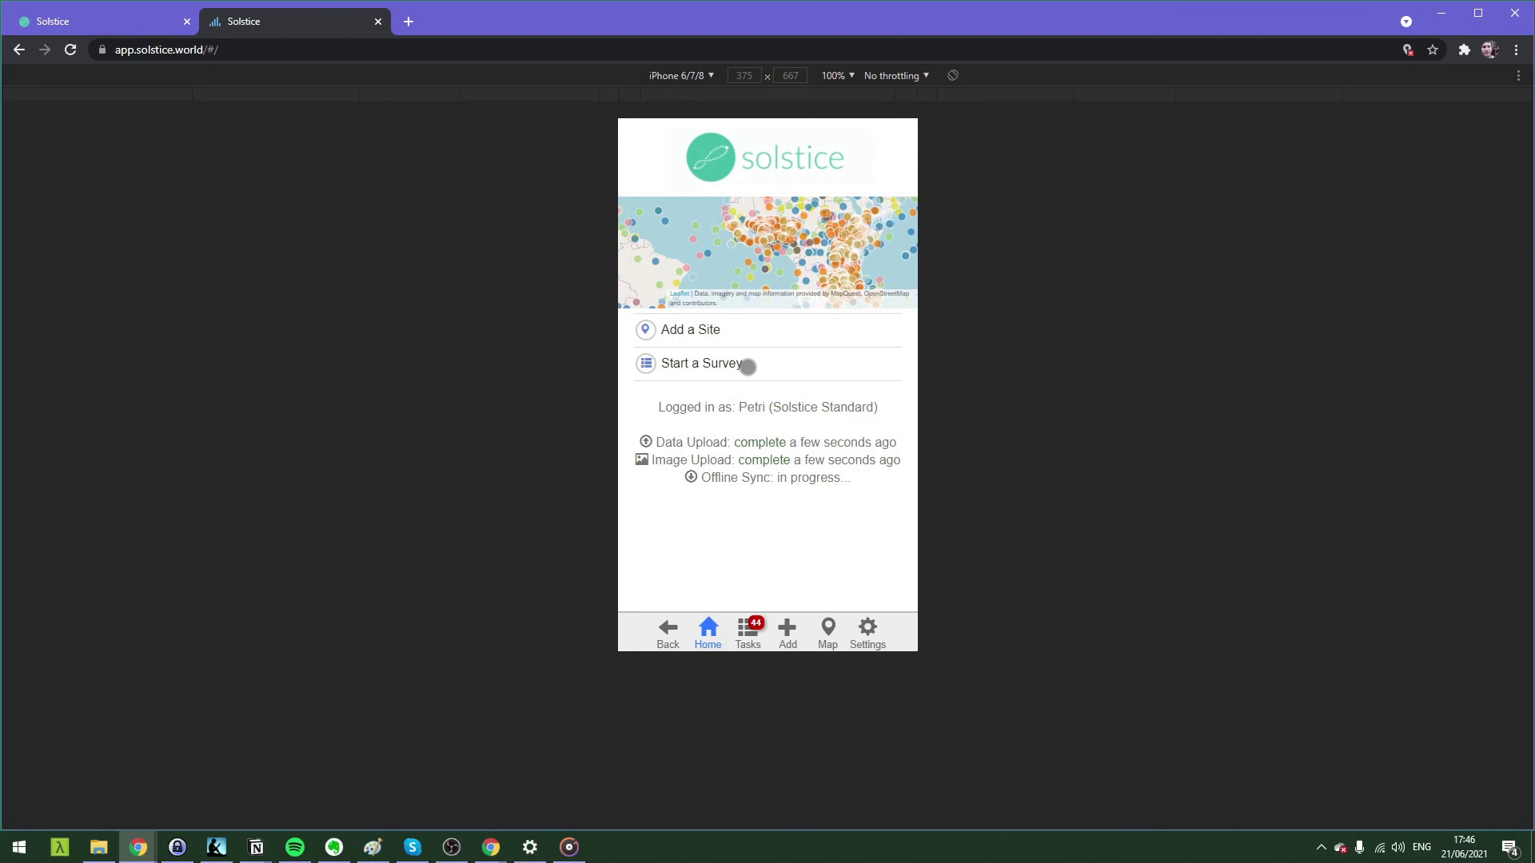
Start a Health facility staff interview response, answering Female and 'High school' education.
left_click(747, 366)
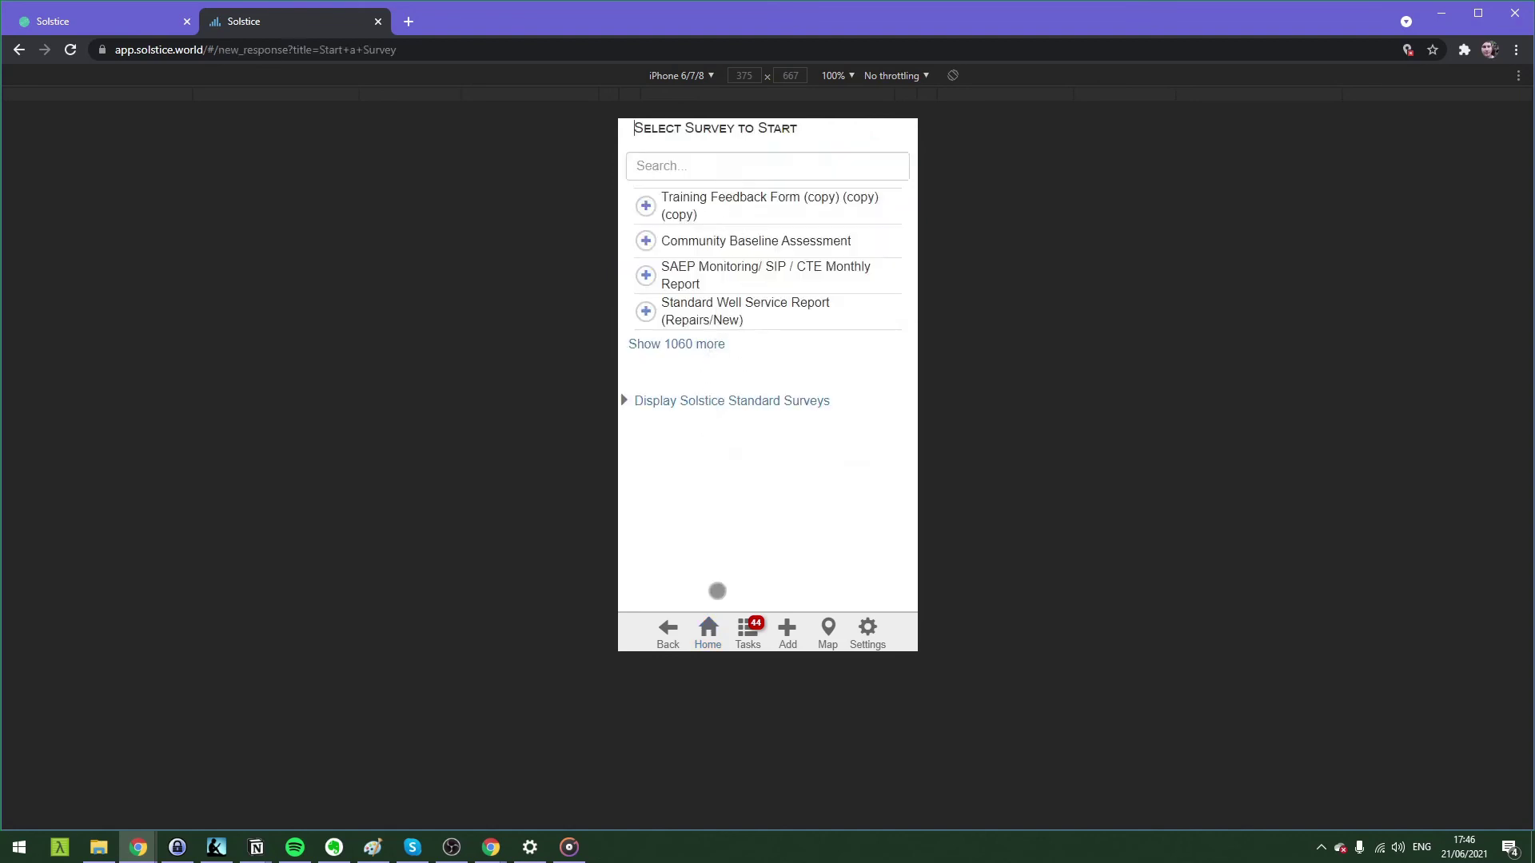
left_click(711, 640)
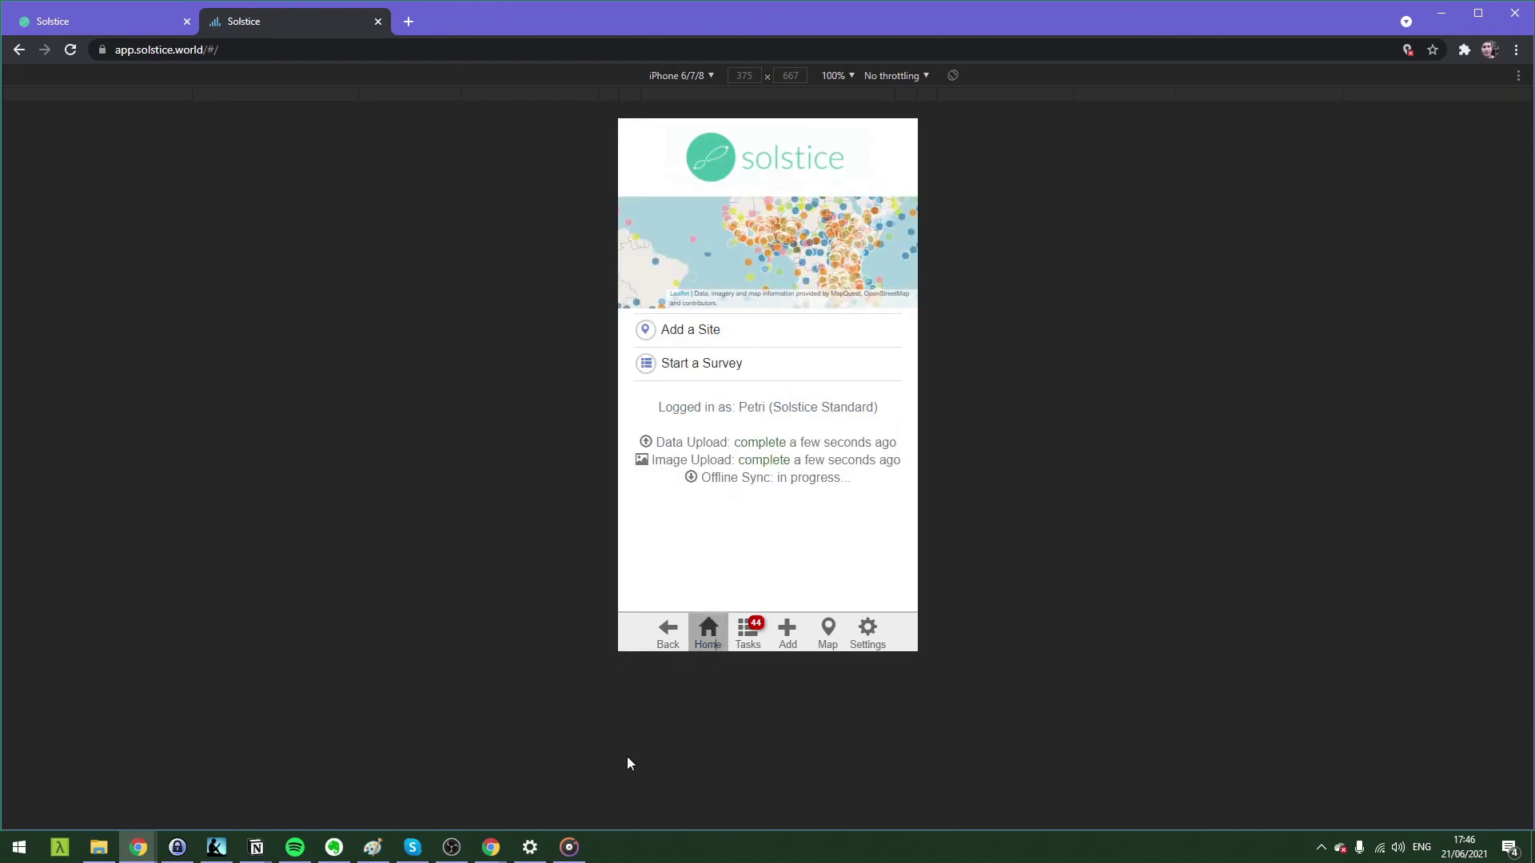
left_click(679, 364)
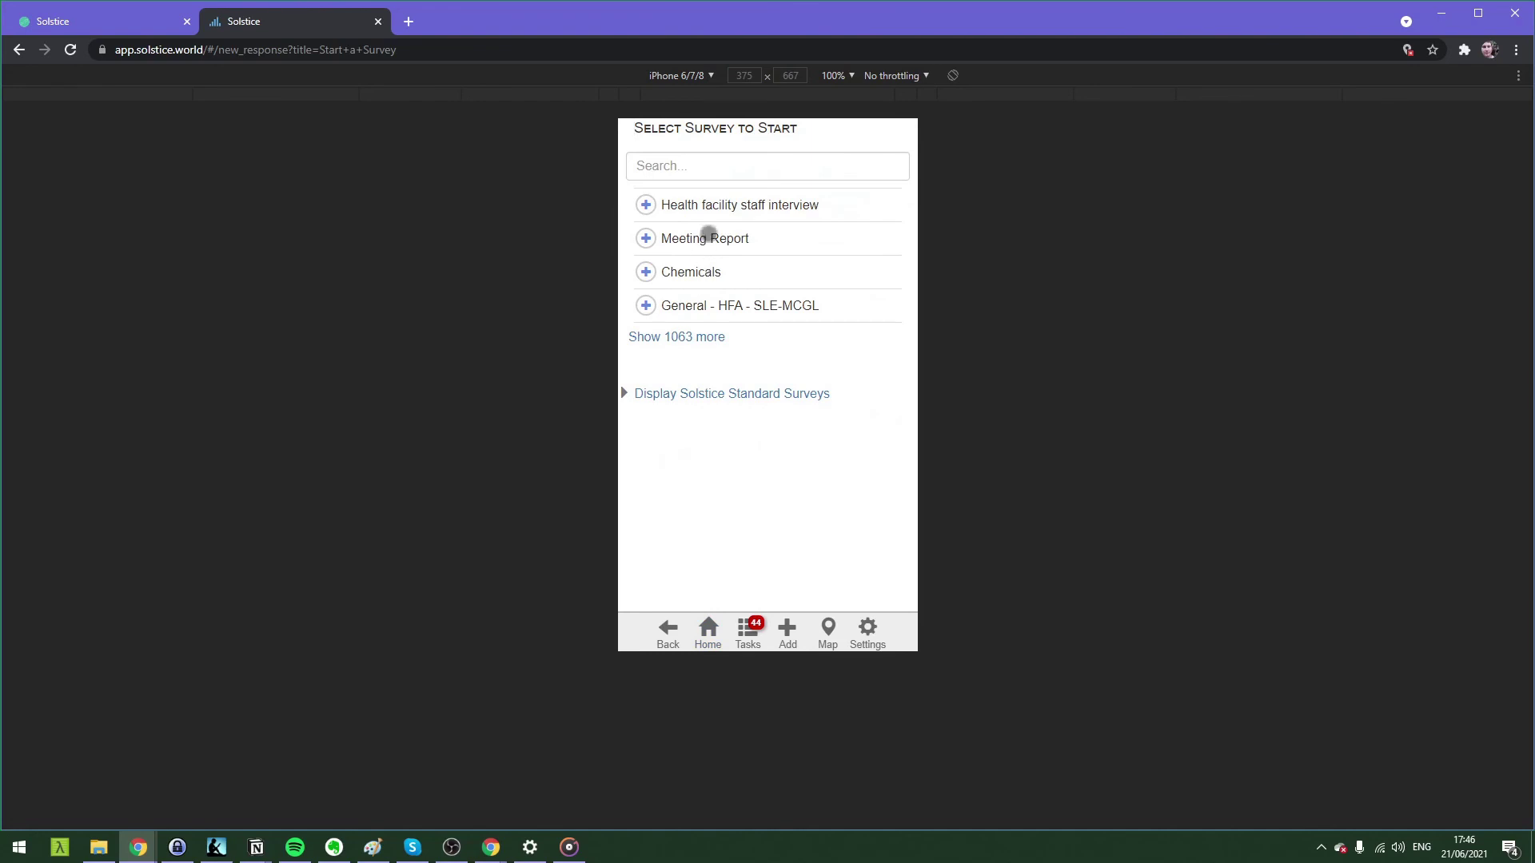
left_click(709, 205)
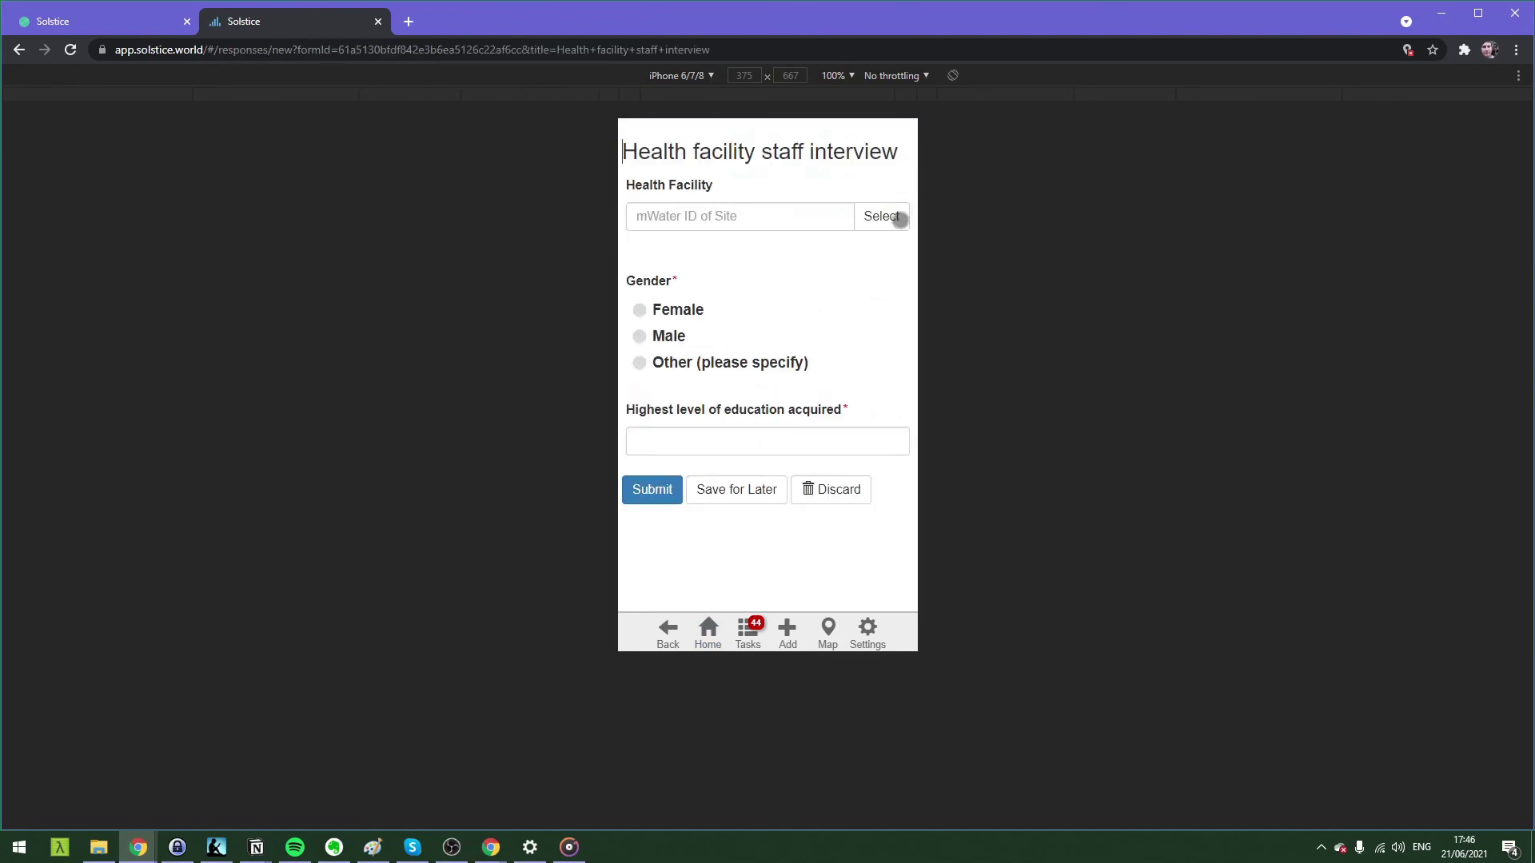
left_click(669, 309)
left_click(669, 437)
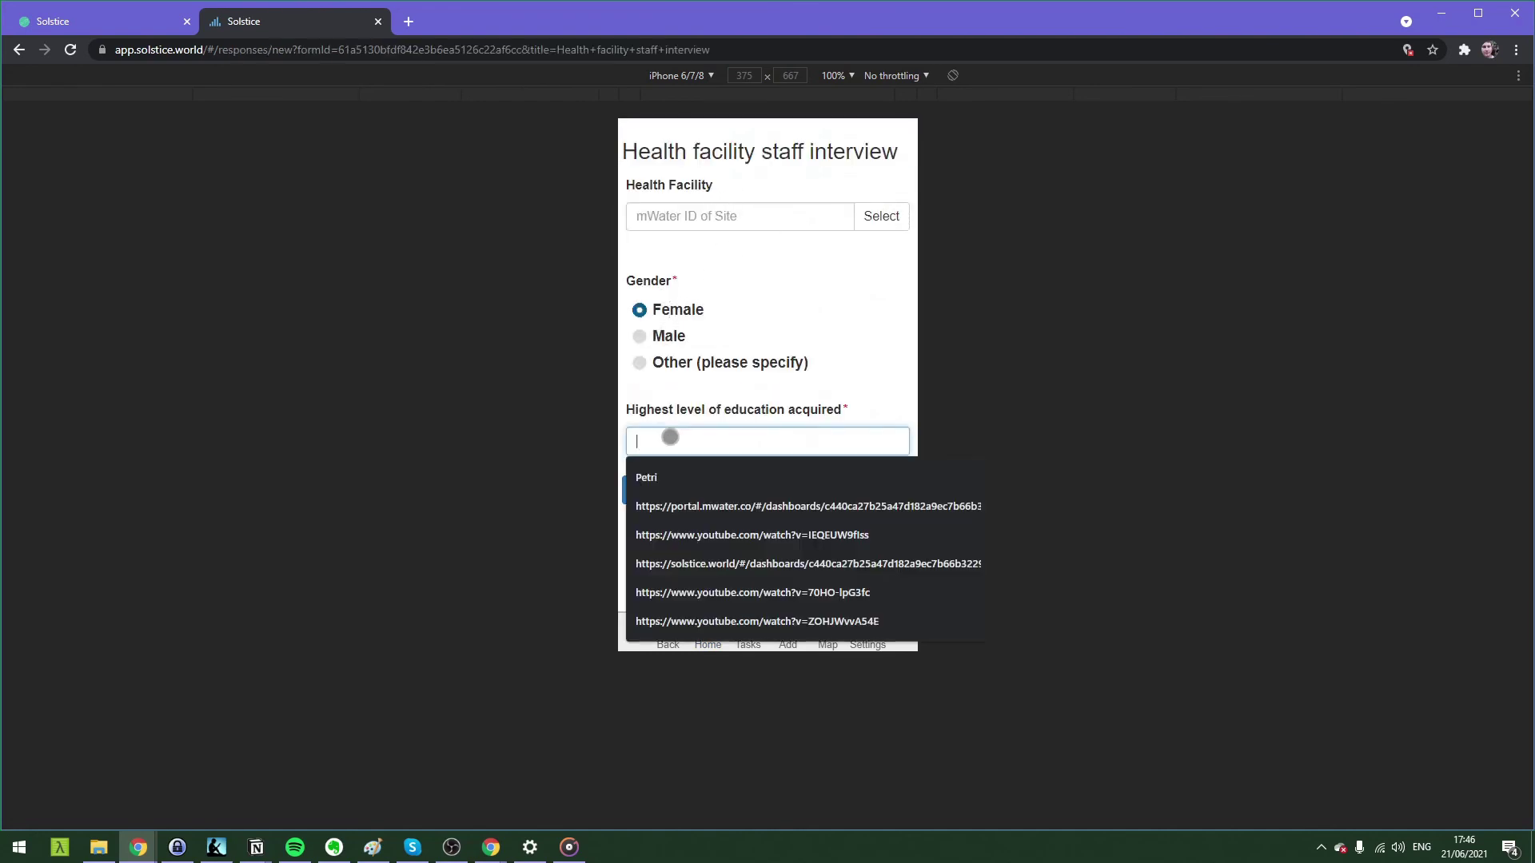
type("High school")
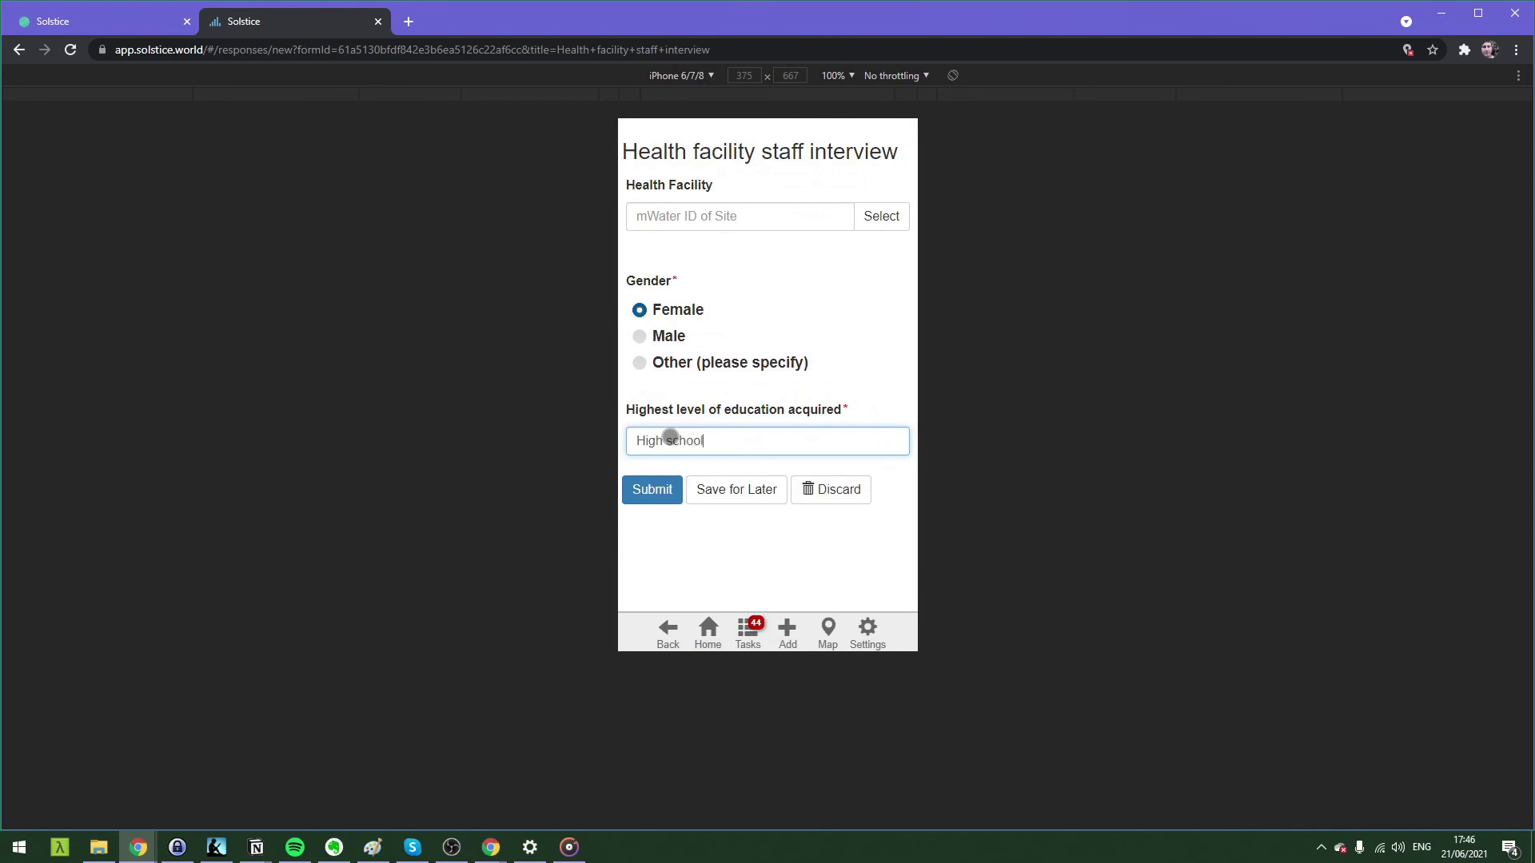
Pick Mukuni HCF as the health facility on the map and submit the response.
left_click(879, 227)
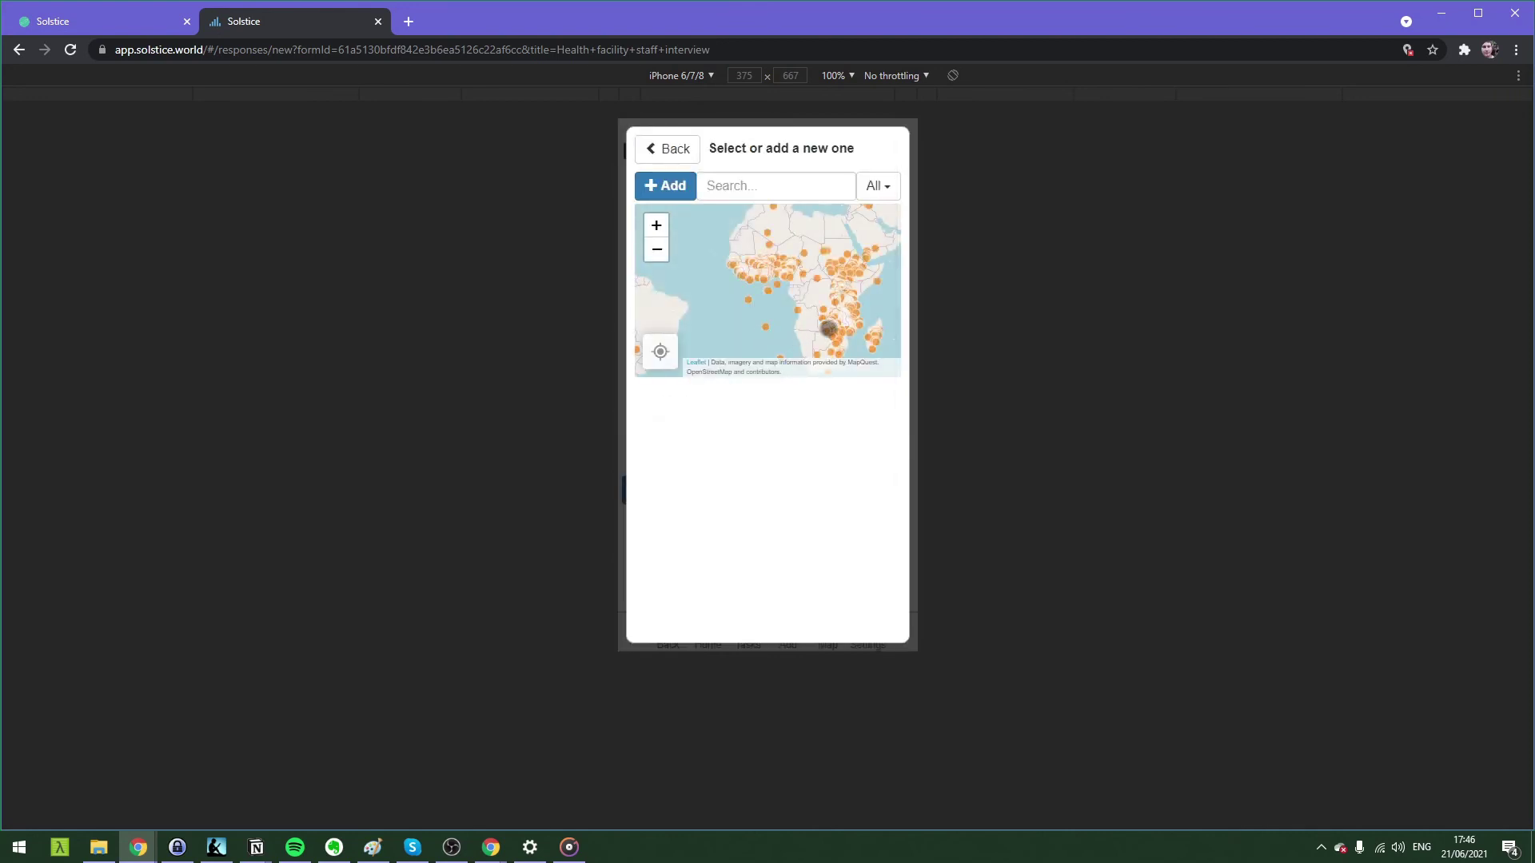
left_click(808, 335)
left_click(805, 340)
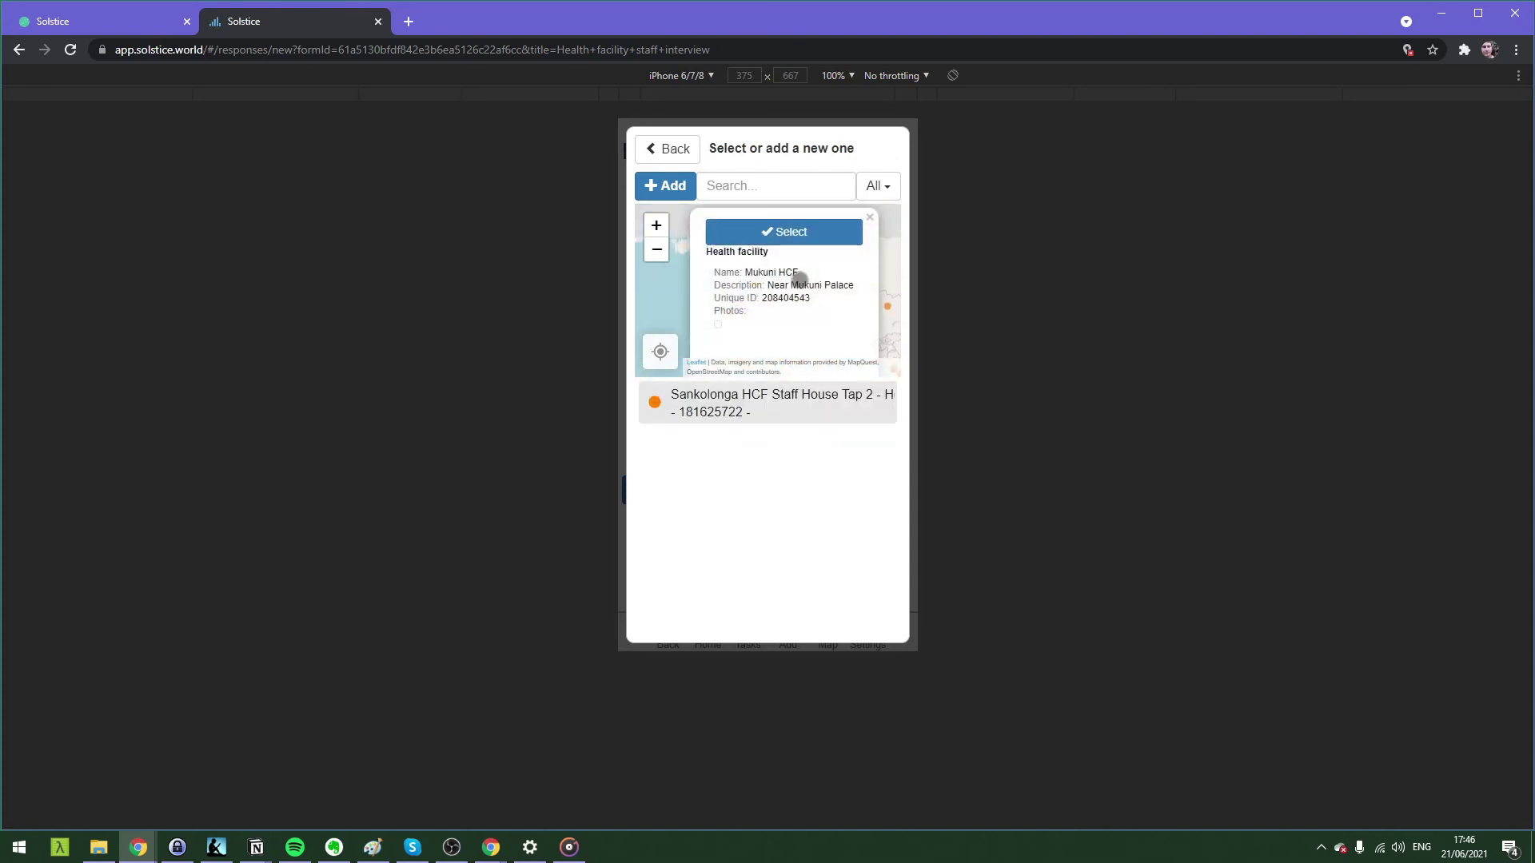
left_click(796, 227)
scroll(709, 332, "down", 3)
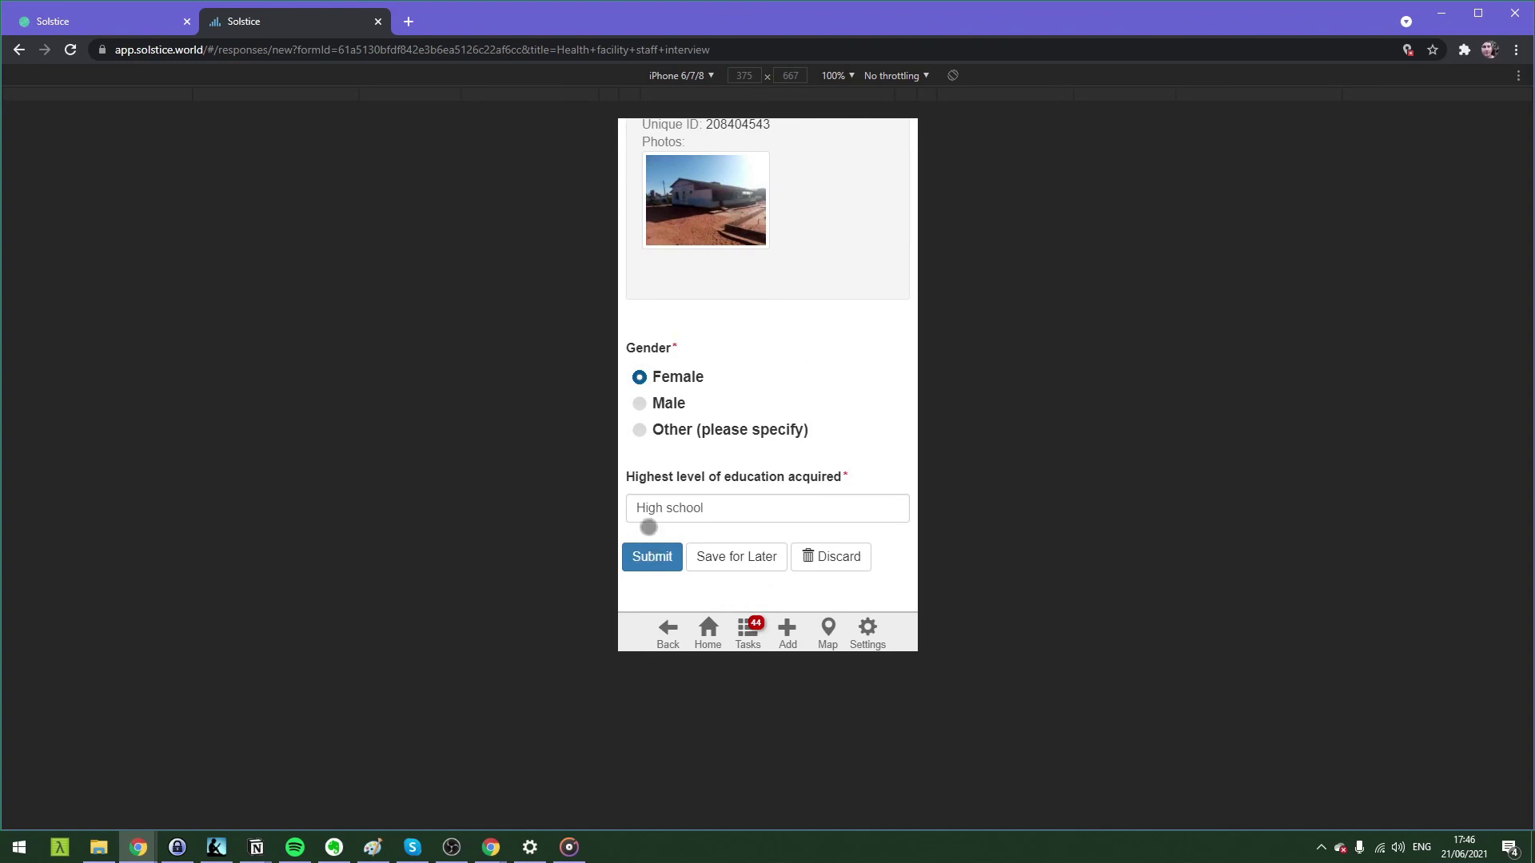
left_click(634, 567)
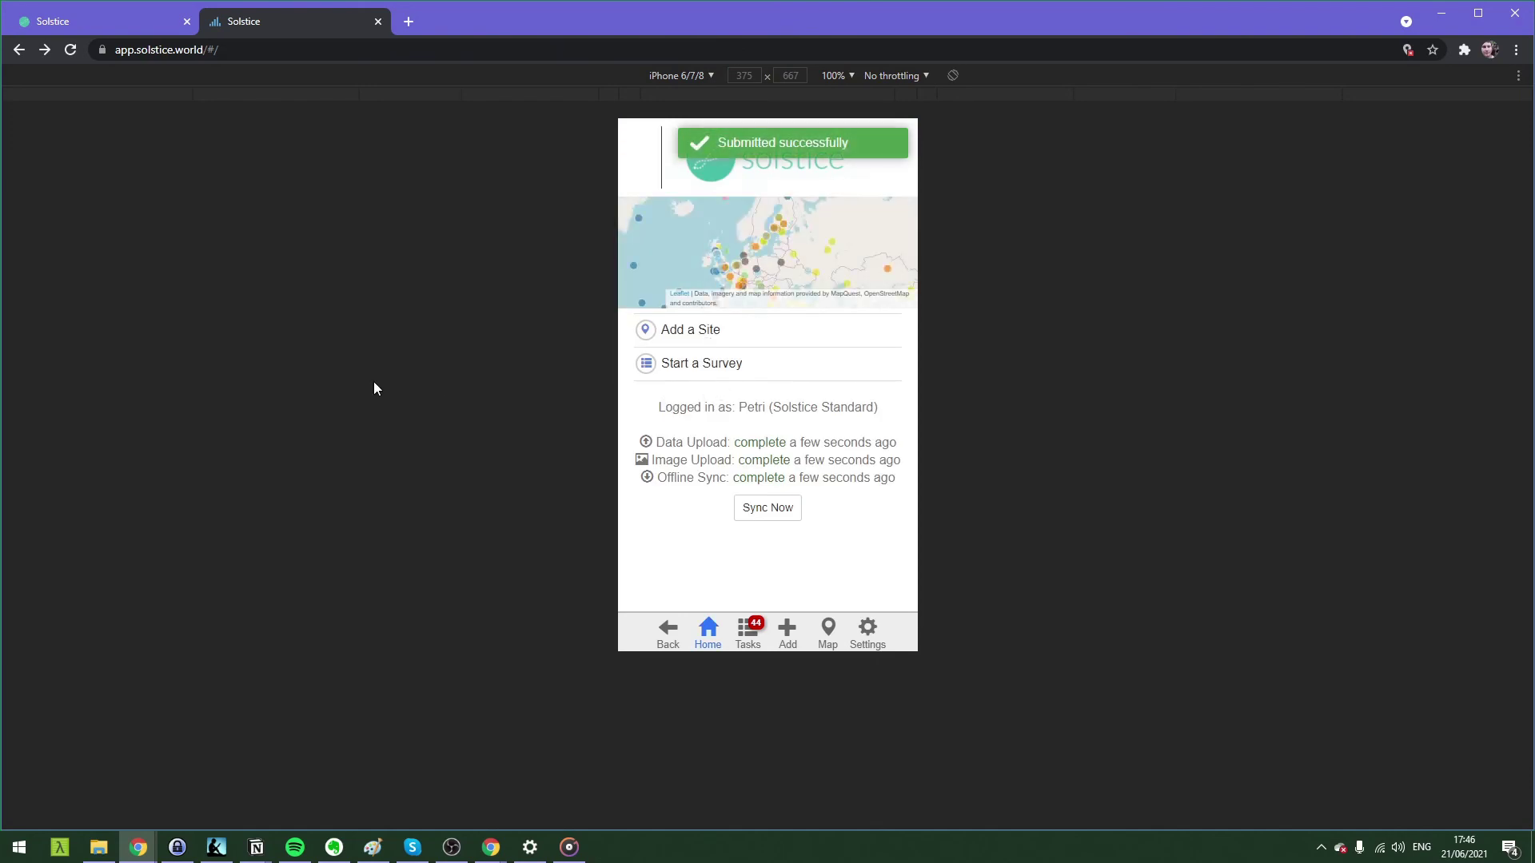
Return to the portal tab and show the Solstice portal home page.
left_click(56, 22)
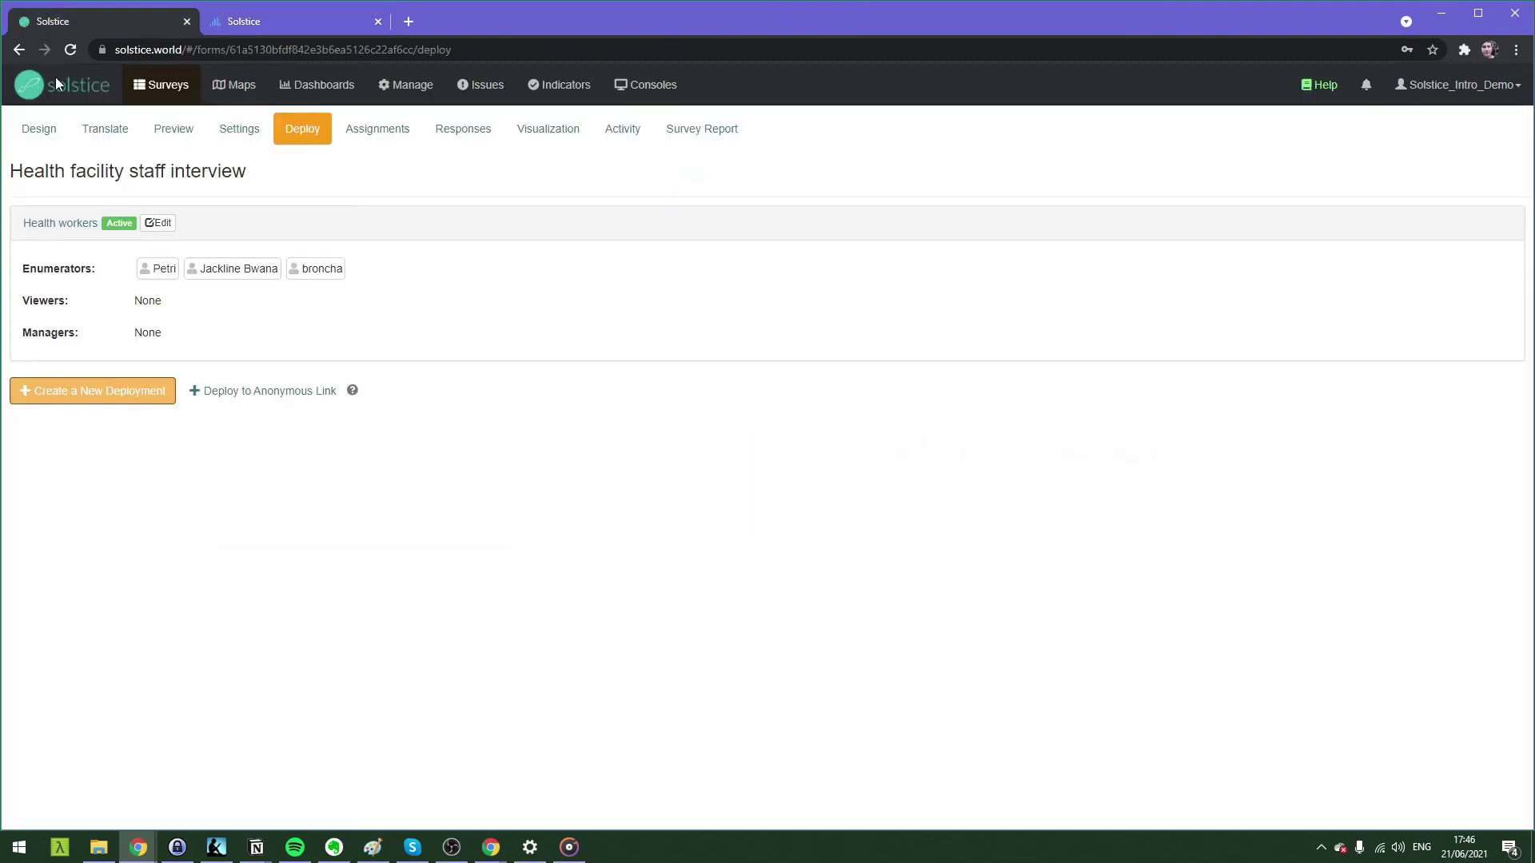
left_click(56, 80)
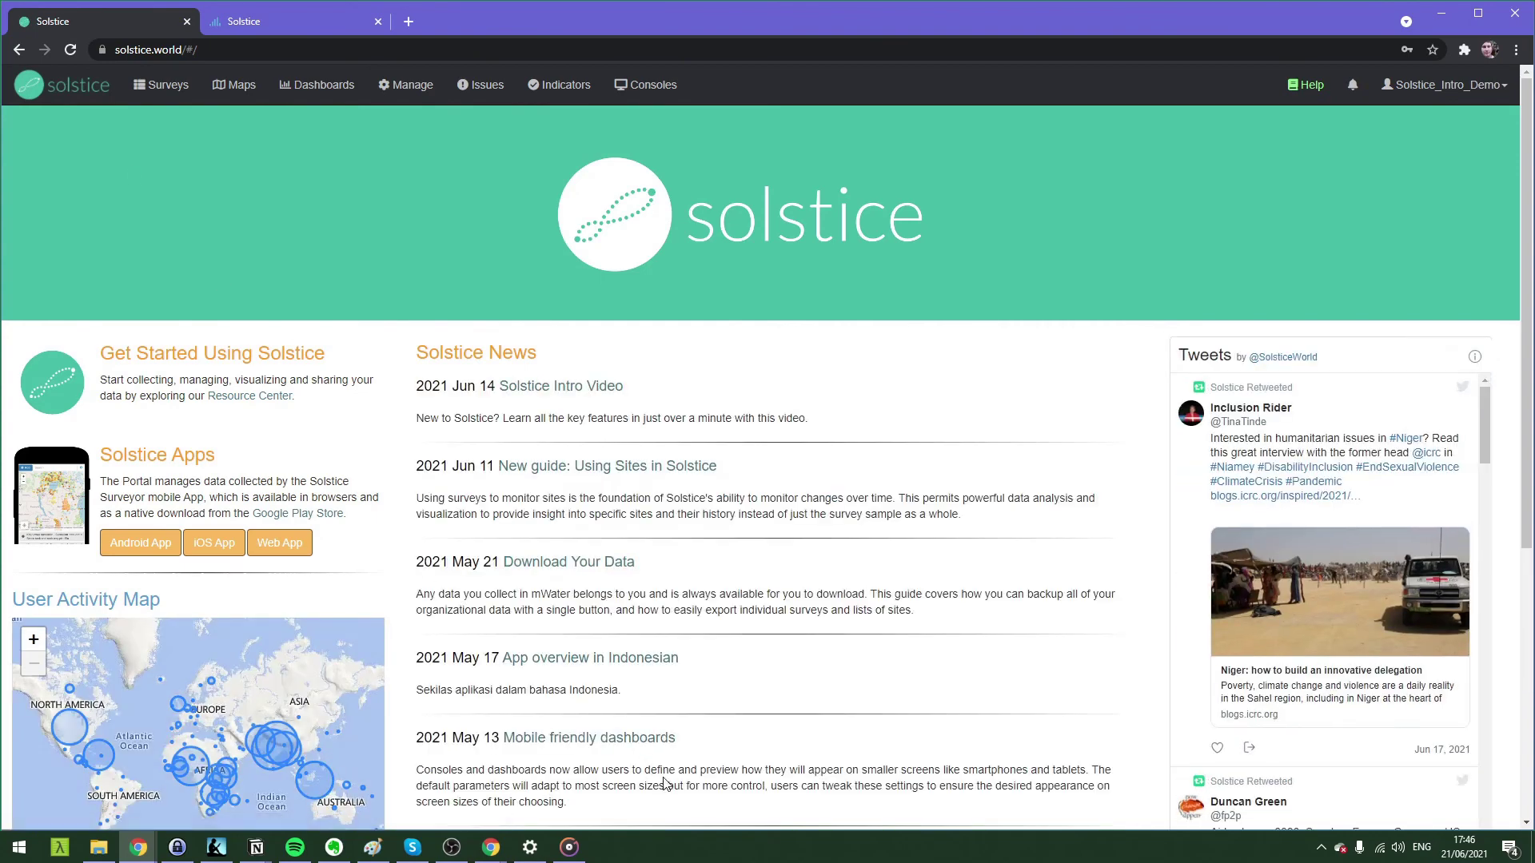